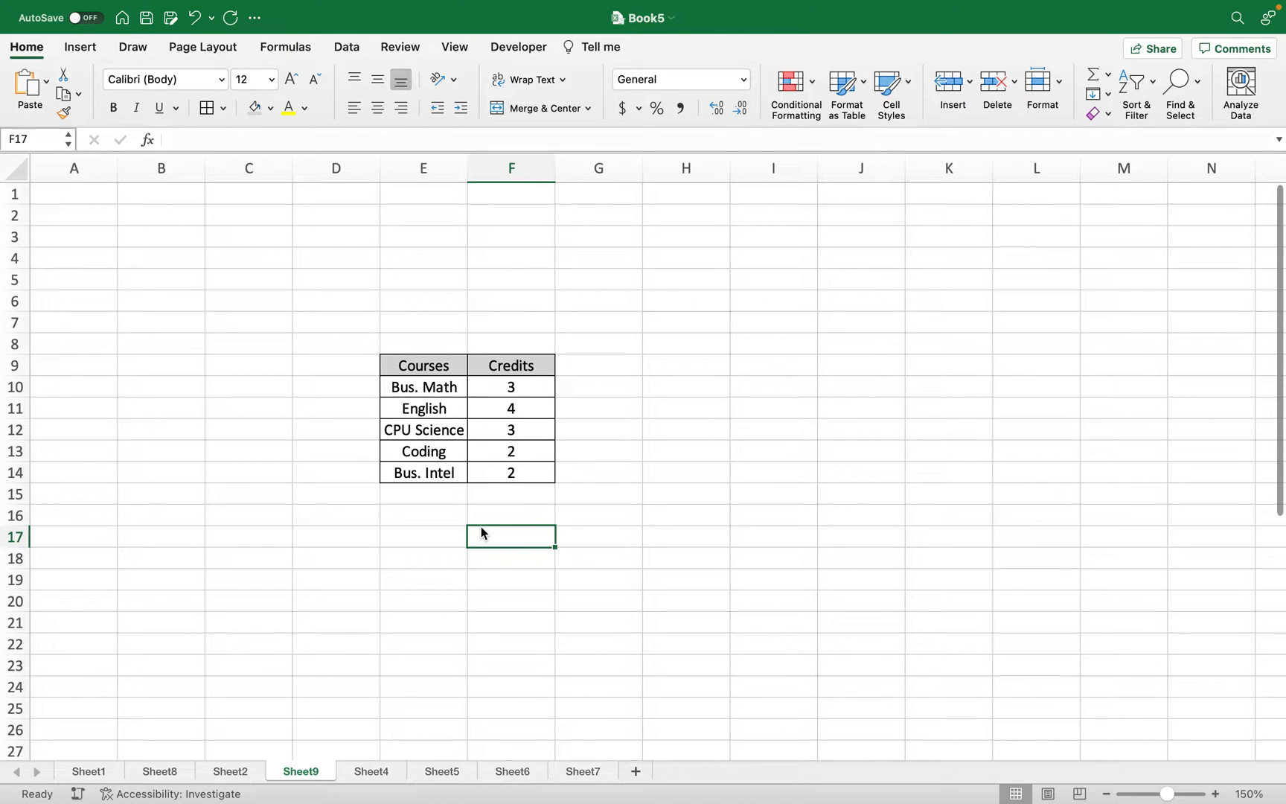
Step: Examine the course names and credits in the table and the empty cells beside it
{"action": "left_click", "coordinate": [419, 365]}
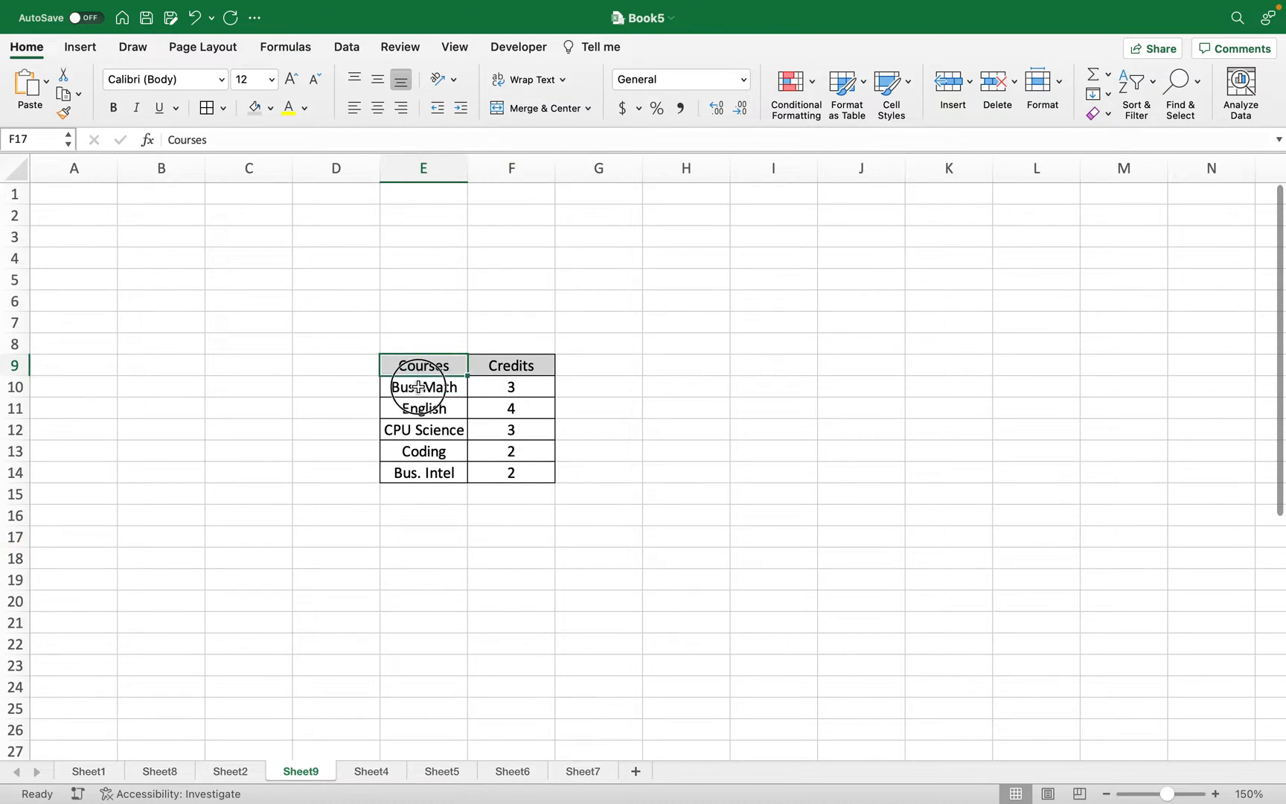
{"action": "left_click_drag", "start_coordinate": [419, 386], "coordinate": [422, 465]}
{"action": "left_click", "coordinate": [417, 394]}
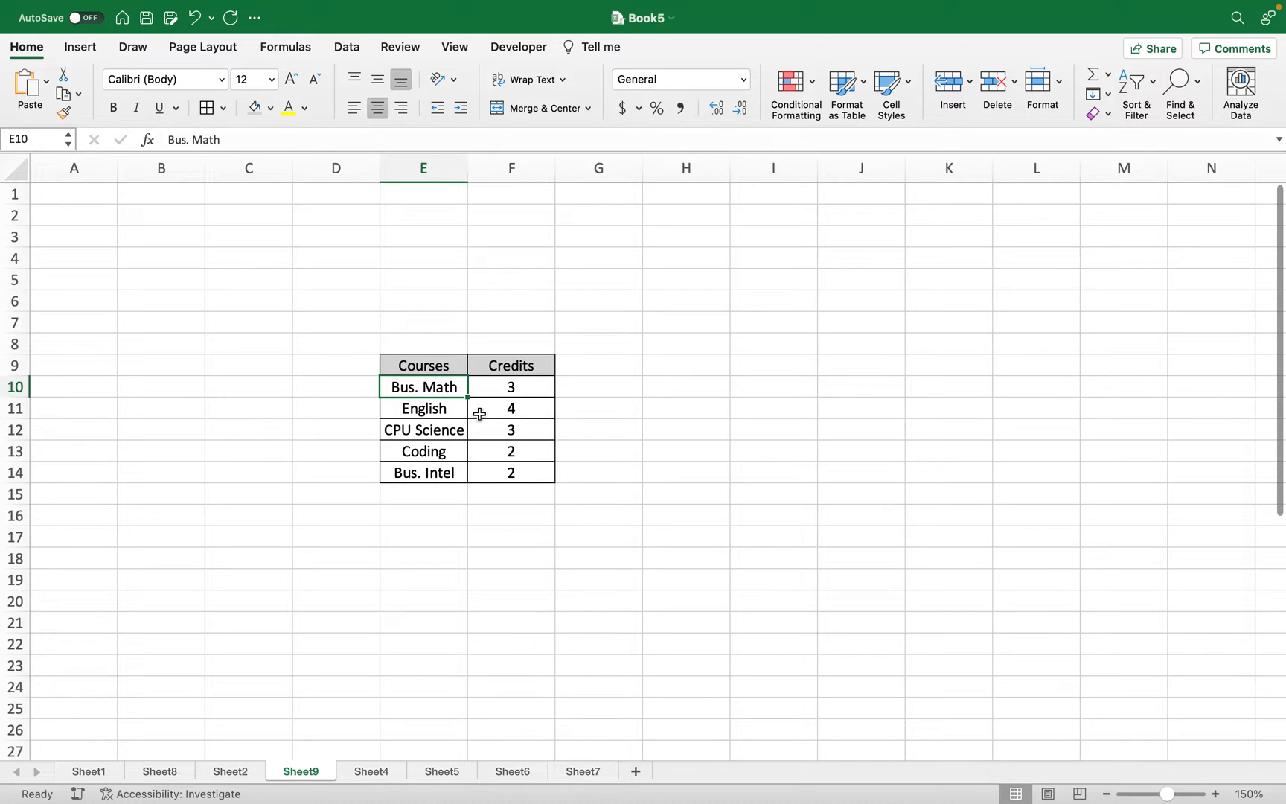
{"action": "left_click_drag", "start_coordinate": [505, 386], "coordinate": [505, 463]}
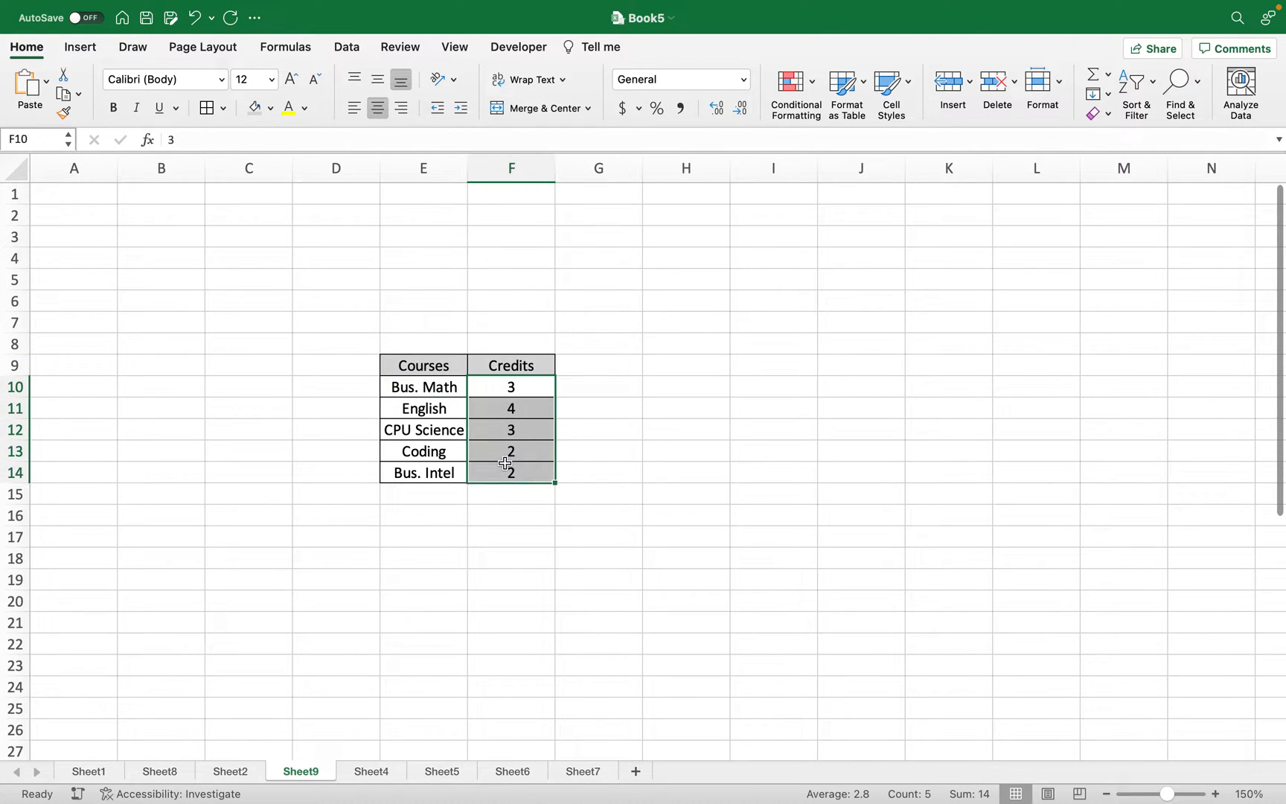
{"action": "left_click", "coordinate": [593, 386]}
{"action": "left_click", "coordinate": [589, 367]}
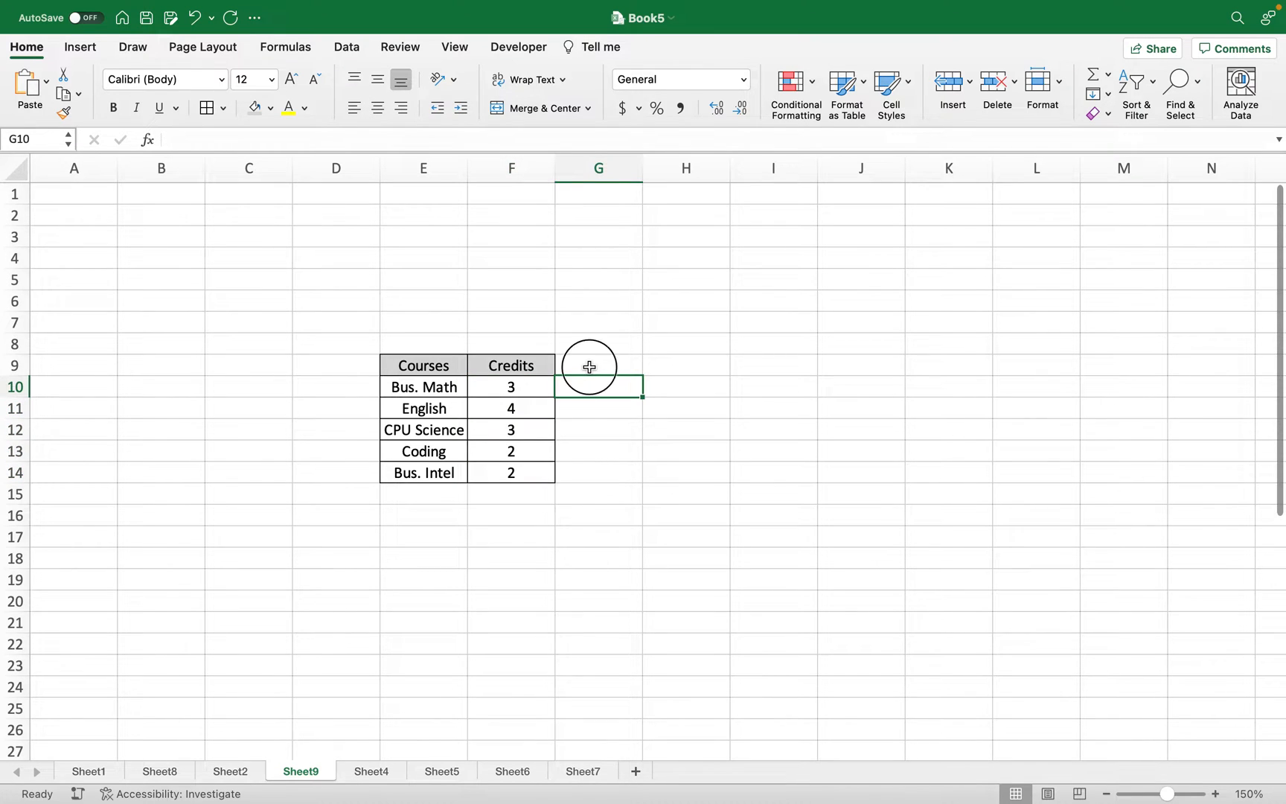
{"action": "left_click_drag", "start_coordinate": [588, 383], "coordinate": [585, 463]}
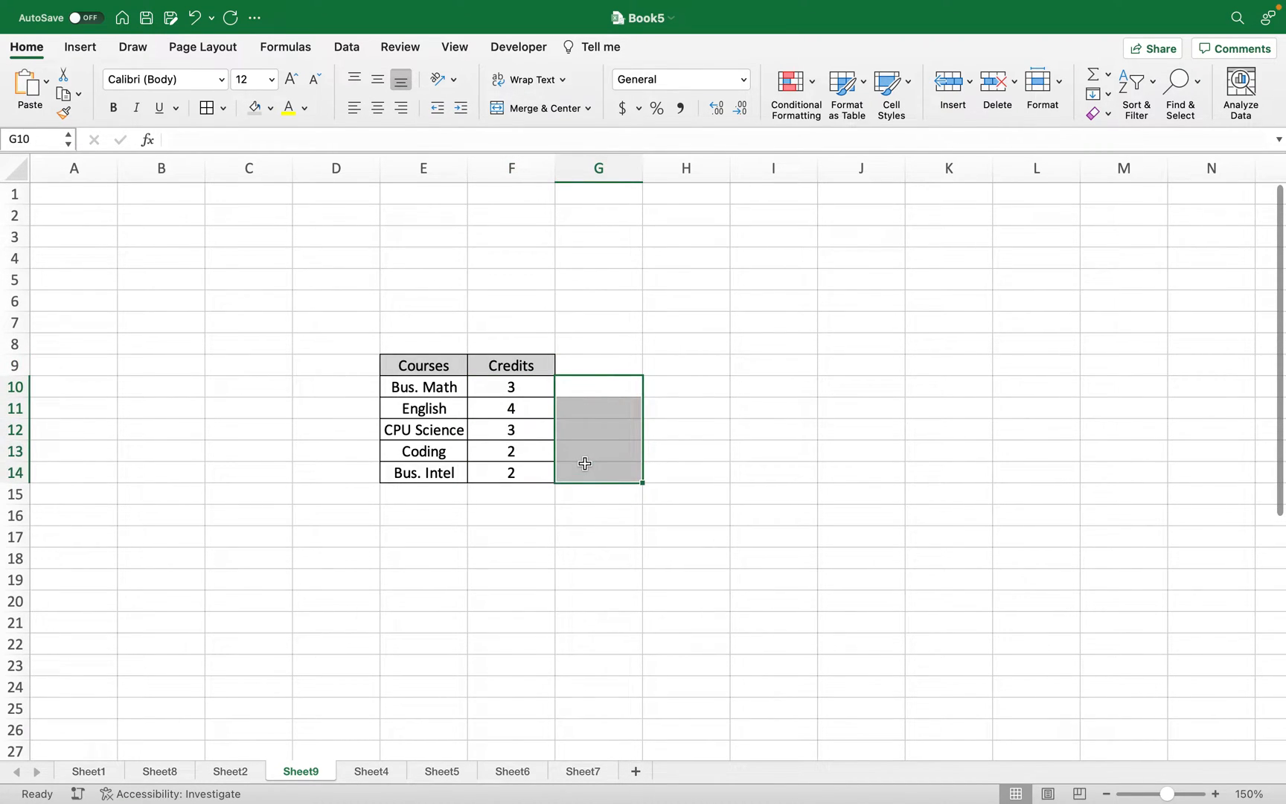
{"action": "mouse_move", "coordinate": [663, 385]}
{"action": "left_mouse_down"}
{"action": "mouse_move", "coordinate": [665, 462]}
{"action": "mouse_move", "coordinate": [666, 382]}
{"action": "left_mouse_up"}
{"action": "left_click", "coordinate": [601, 382]}
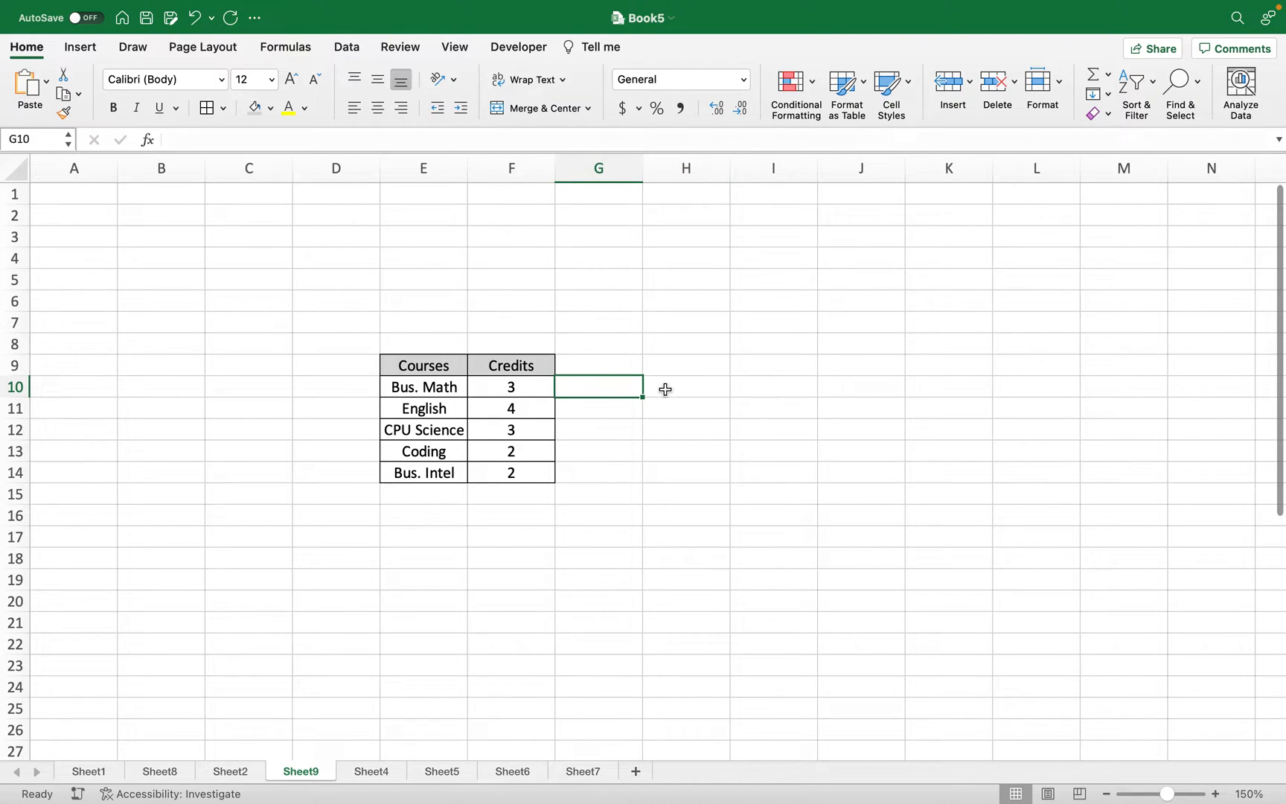
{"action": "left_click", "coordinate": [689, 388]}
{"action": "left_click", "coordinate": [607, 387]}
{"action": "left_click", "coordinate": [607, 396]}
{"action": "left_click", "coordinate": [714, 387]}
{"action": "left_click", "coordinate": [753, 389]}
Step: Extend the table by adding borders to all cells in G9:H14 and filling the Credits header across G9:H9
{"action": "left_click", "coordinate": [601, 365]}
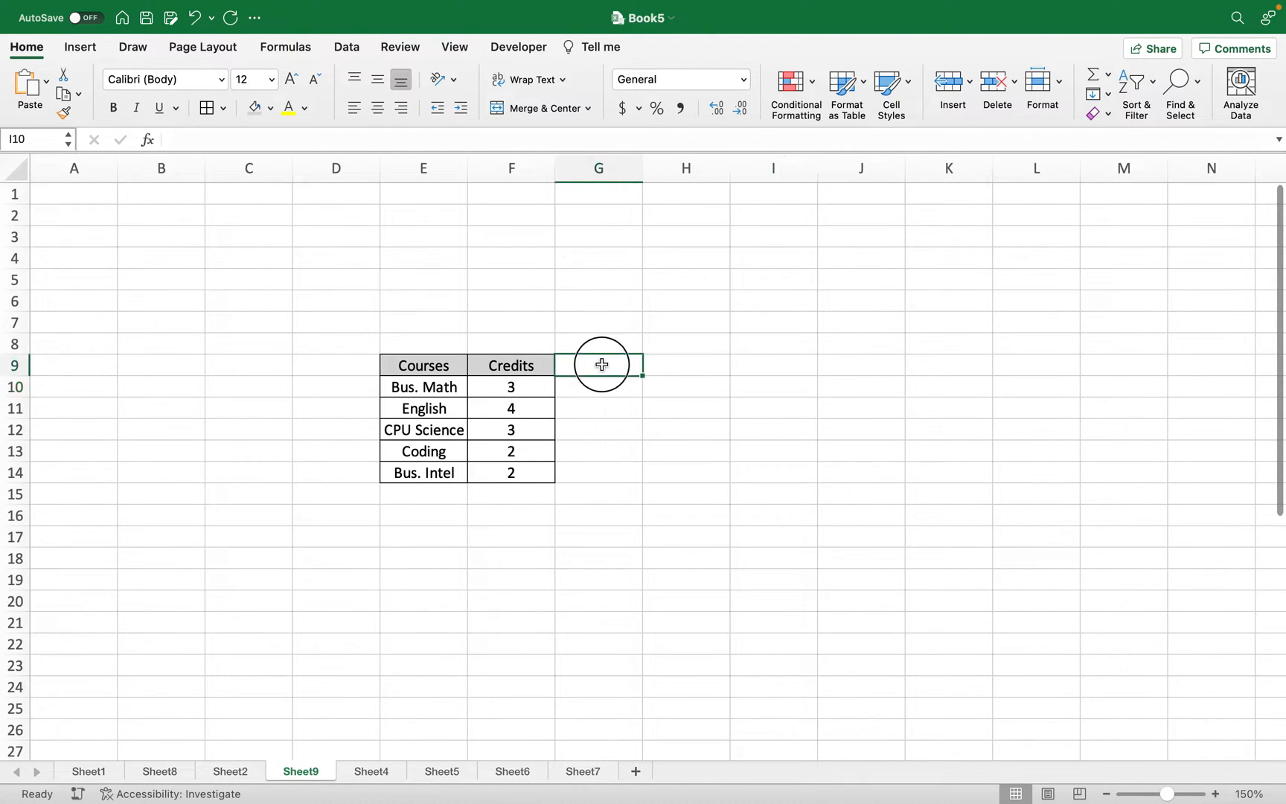
{"action": "left_click_drag", "start_coordinate": [601, 364], "coordinate": [680, 468]}
{"action": "left_click", "coordinate": [206, 110]}
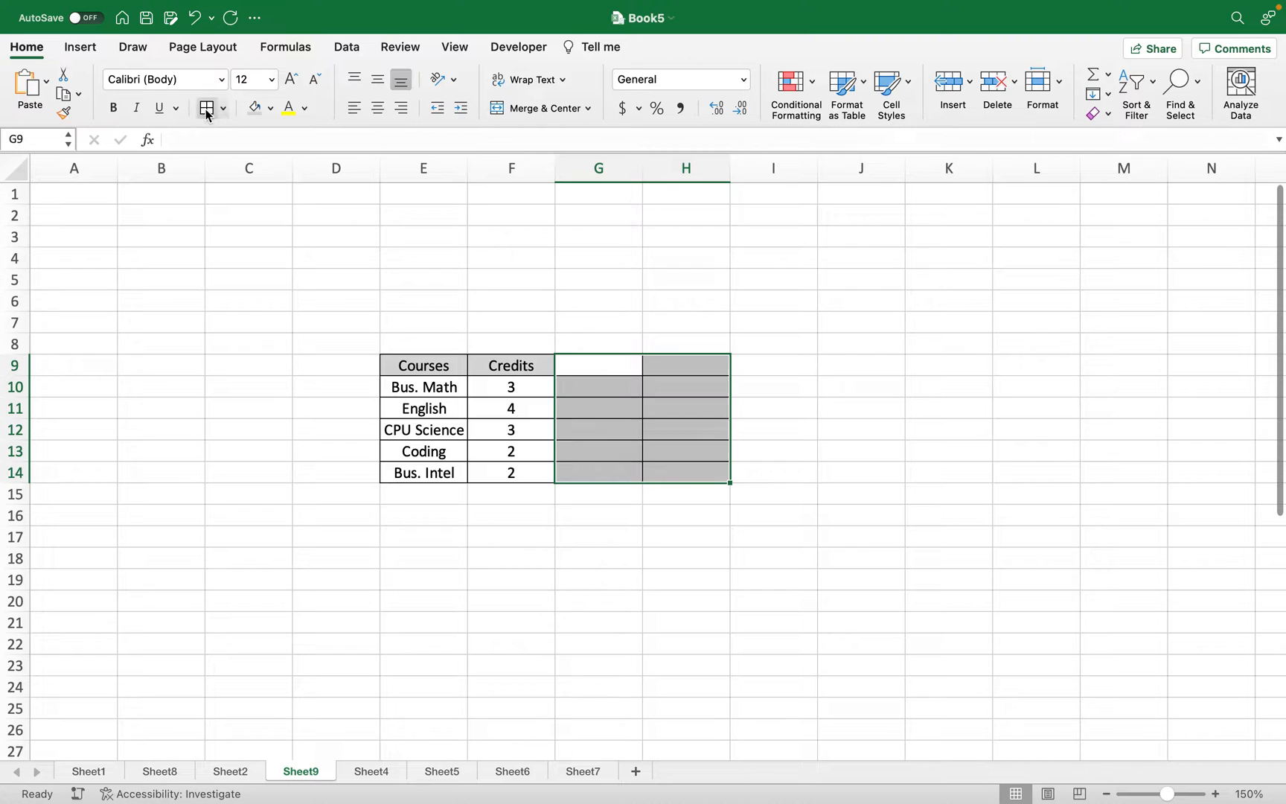
{"action": "left_click", "coordinate": [644, 414]}
{"action": "left_click", "coordinate": [549, 364]}
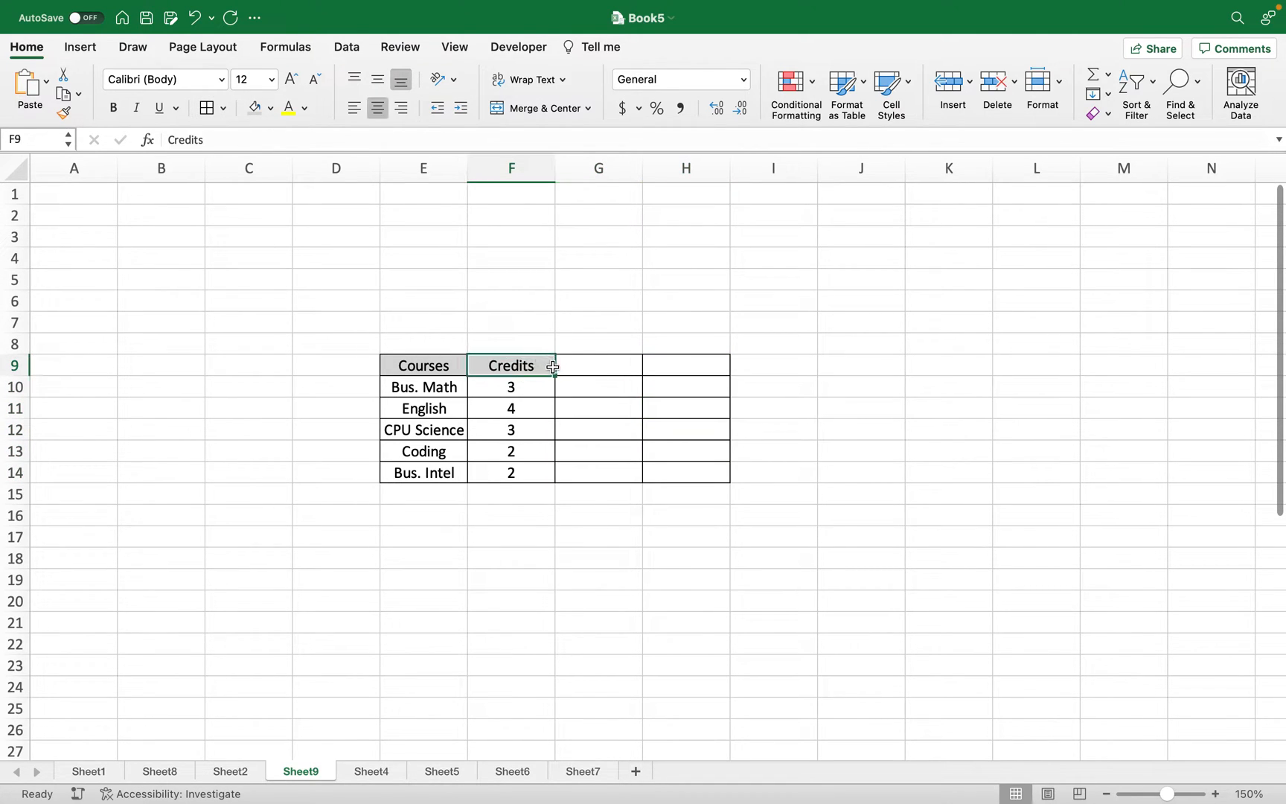
{"action": "left_click_drag", "start_coordinate": [554, 375], "coordinate": [698, 374]}
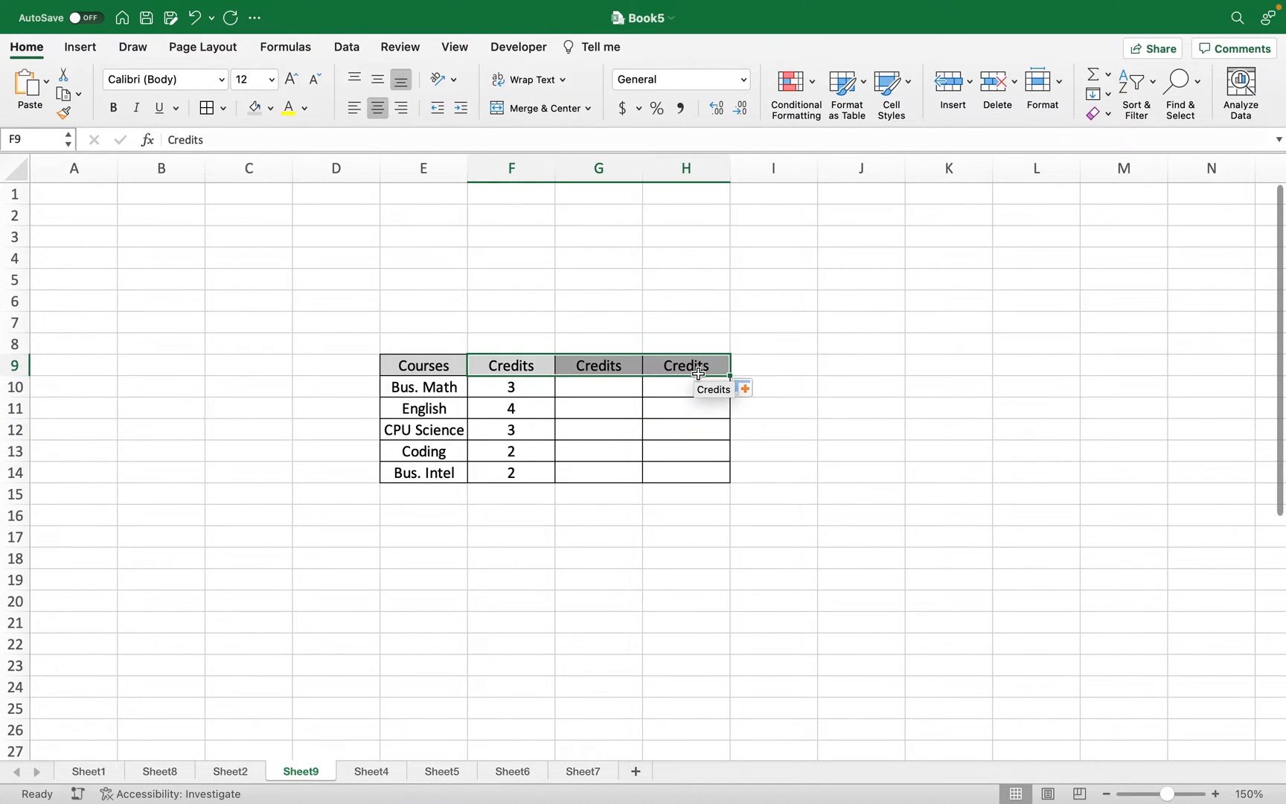
Step: Rename the two new column headers in G9 and H9 as Letter and Grade
{"action": "left_click", "coordinate": [626, 367]}
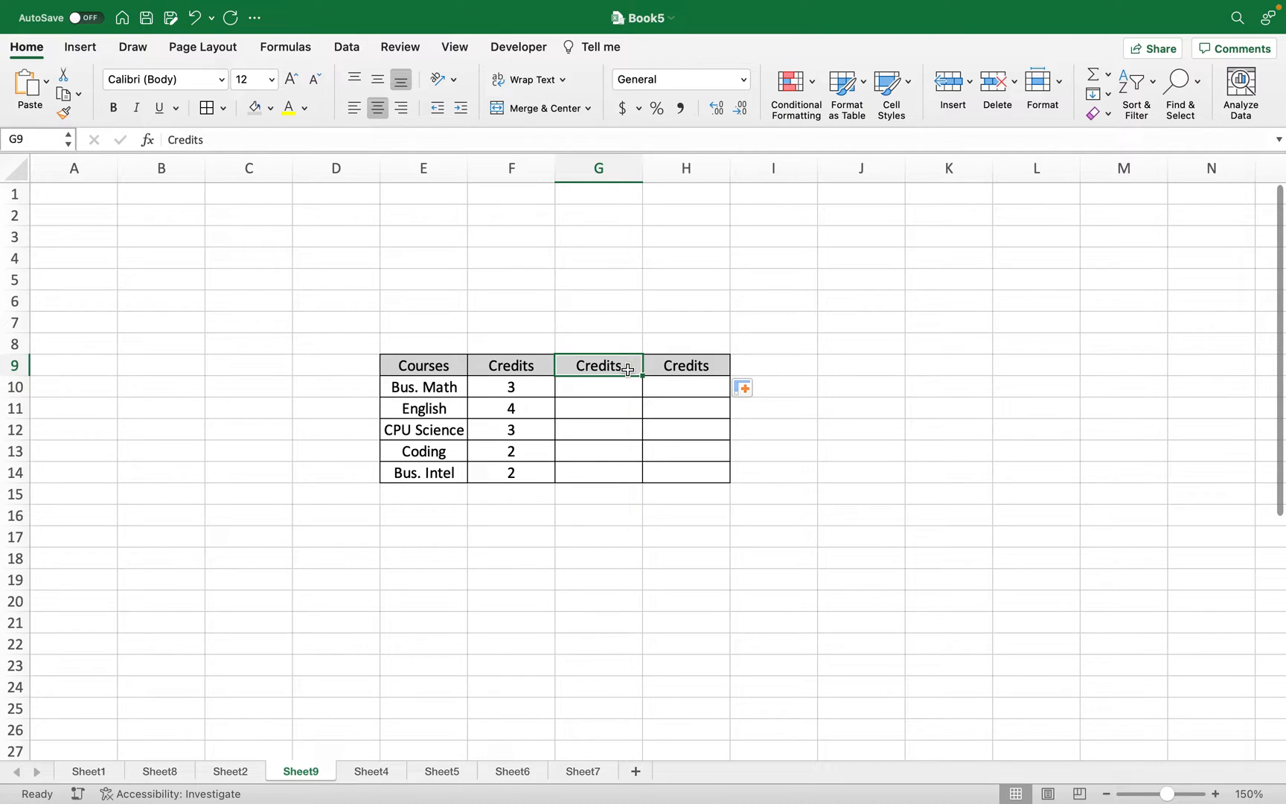
{"action": "type", "text": "LETTR"}
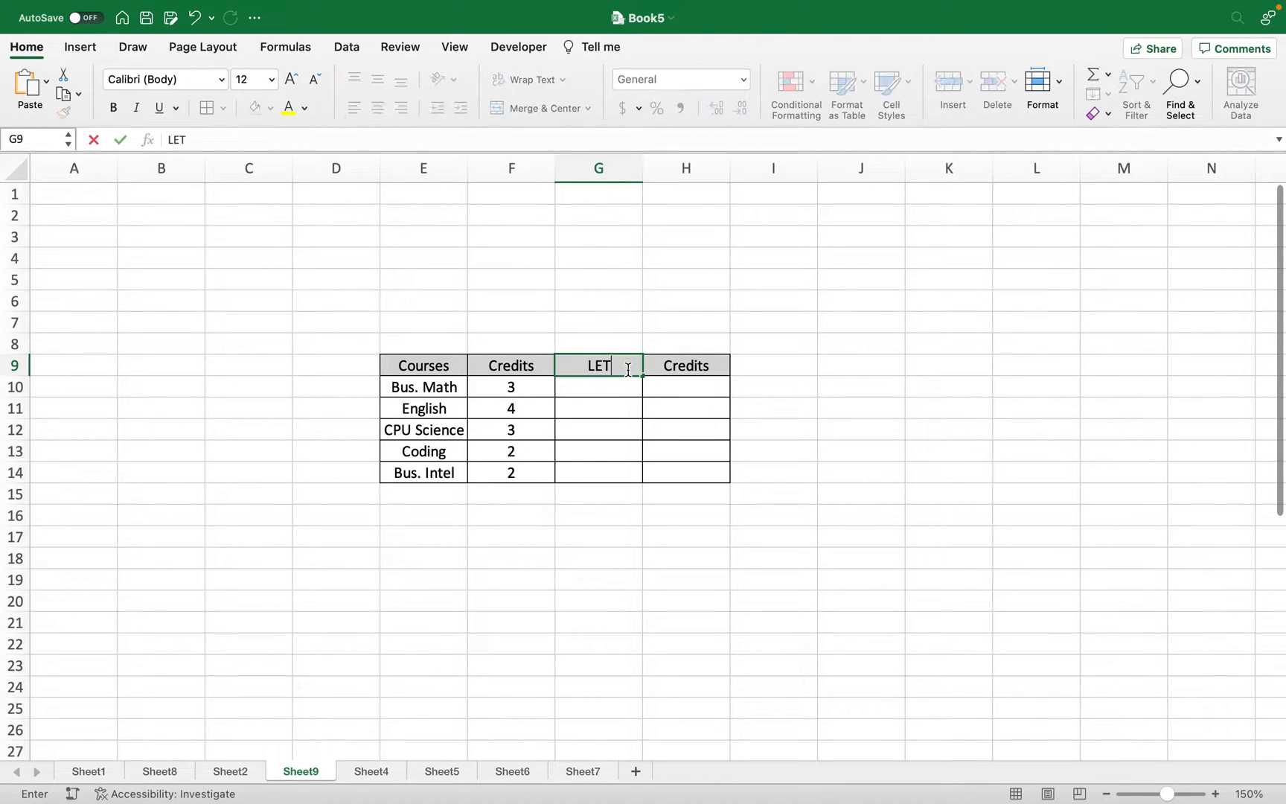
{"action": "key", "text": "BackSpace"}
{"action": "key", "text": "BackSpace"}
{"action": "key", "text": "BackSpace"}
{"action": "key", "text": "BackSpace"}
{"action": "type", "text": "etter"}
{"action": "key", "text": "Tab"}
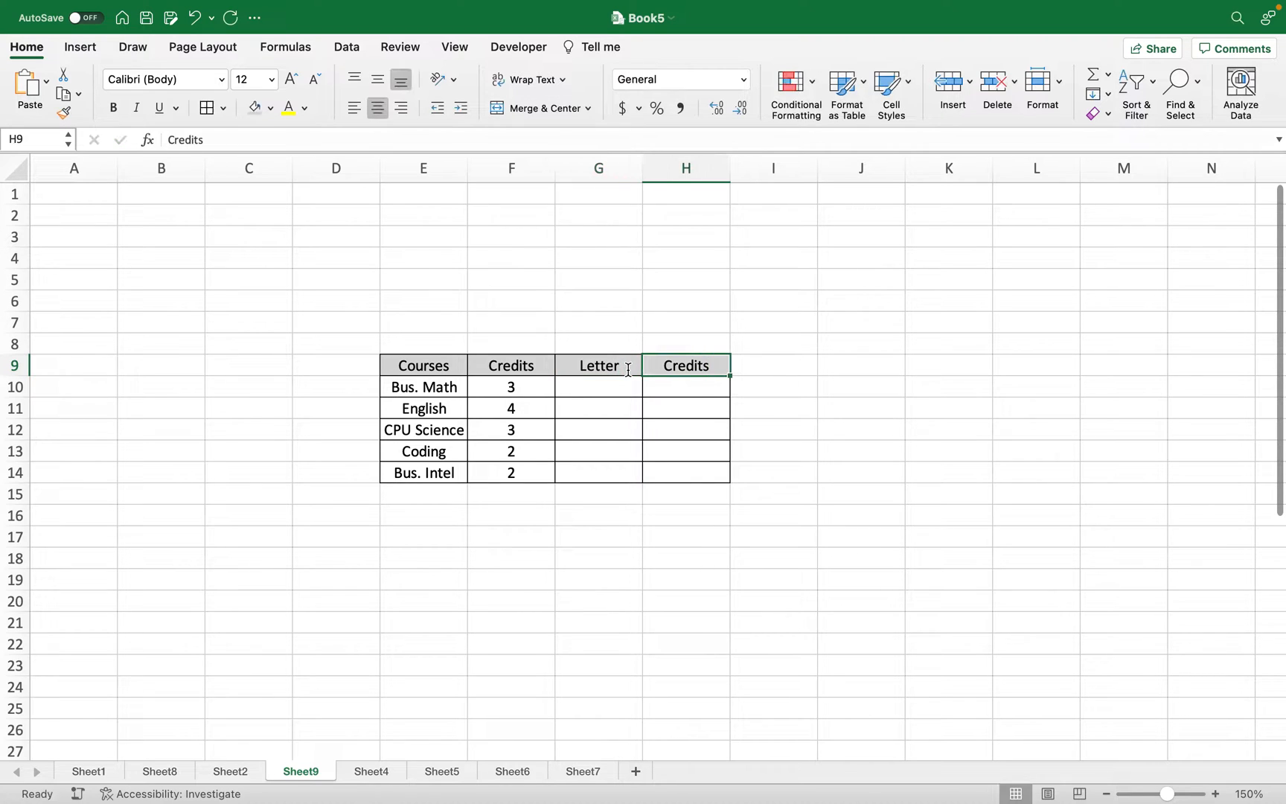
{"action": "type", "text": "Grade"}
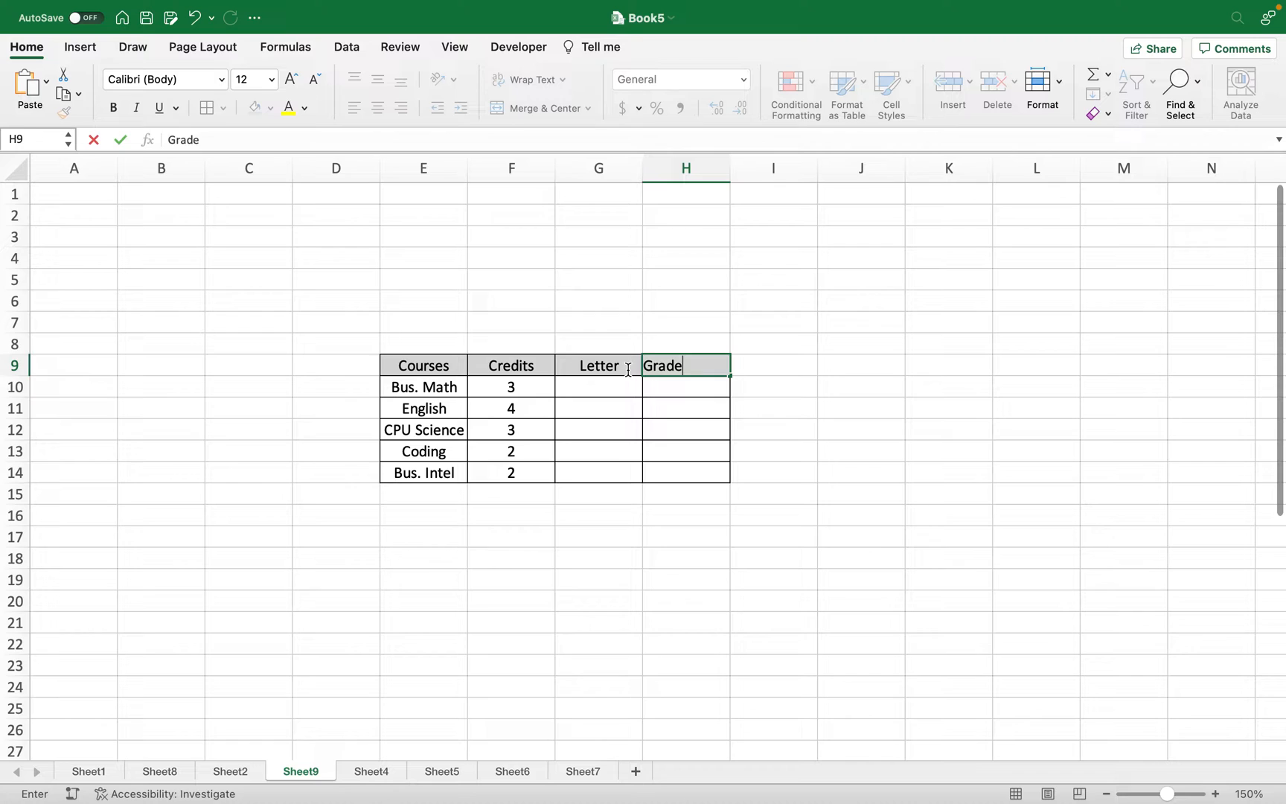
{"action": "key", "text": "Return"}
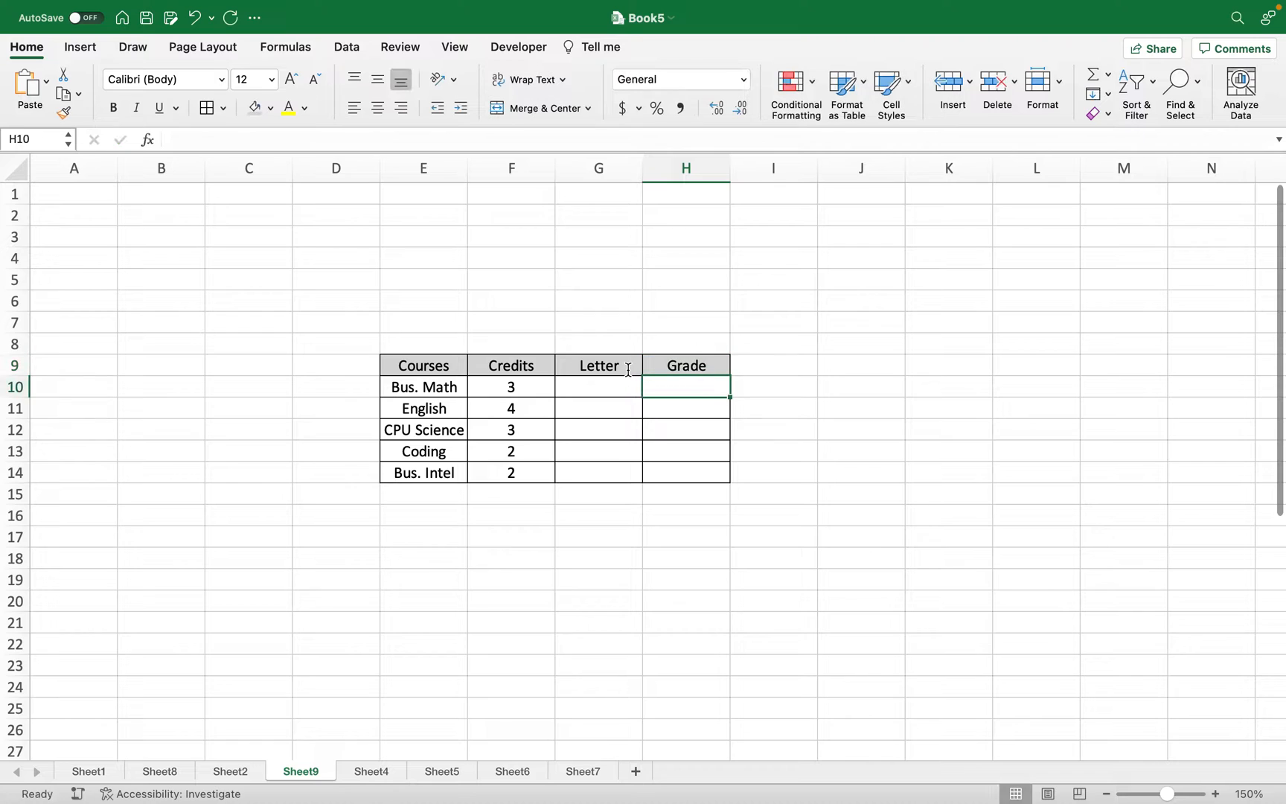
Step: Apply list data validation to the Letter cells G10:G14 with the source A,B,C,D,F
{"action": "left_click", "coordinate": [608, 381]}
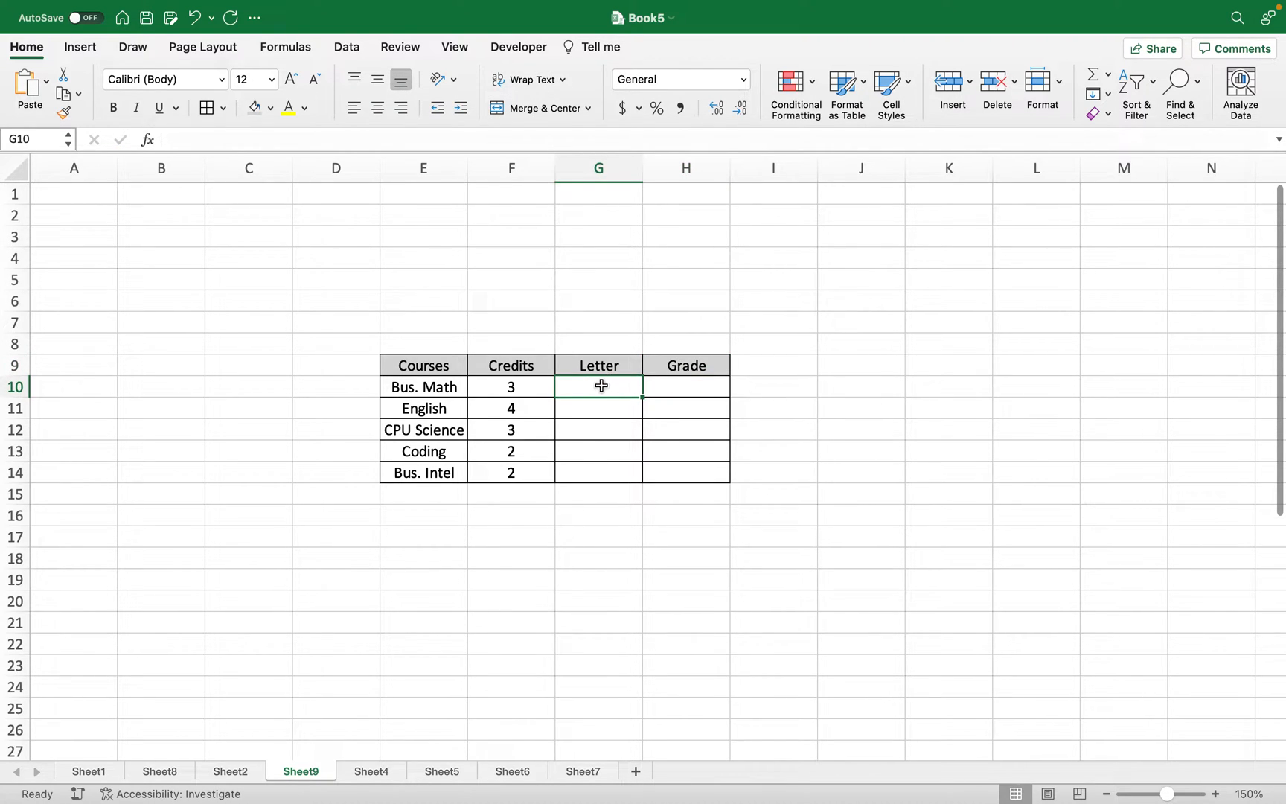
{"action": "left_click_drag", "start_coordinate": [600, 383], "coordinate": [603, 461]}
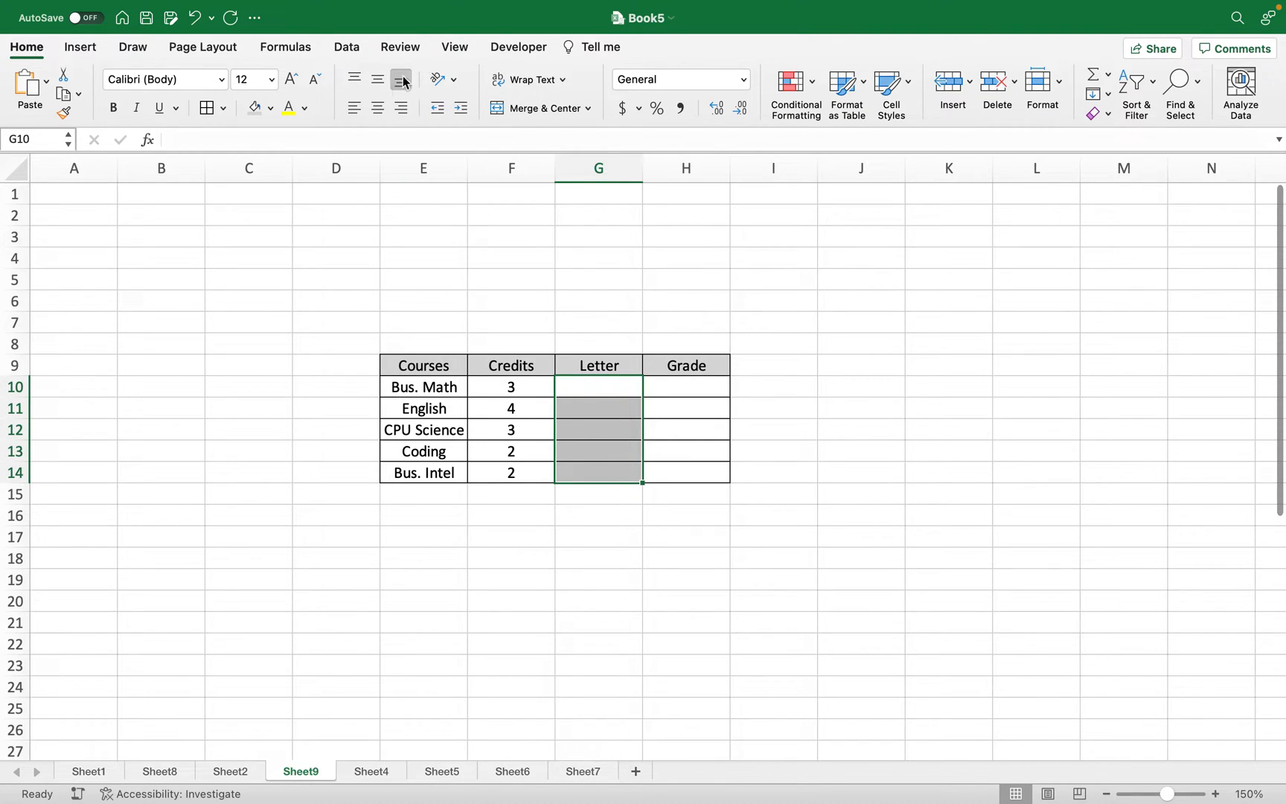
{"action": "left_click", "coordinate": [348, 49]}
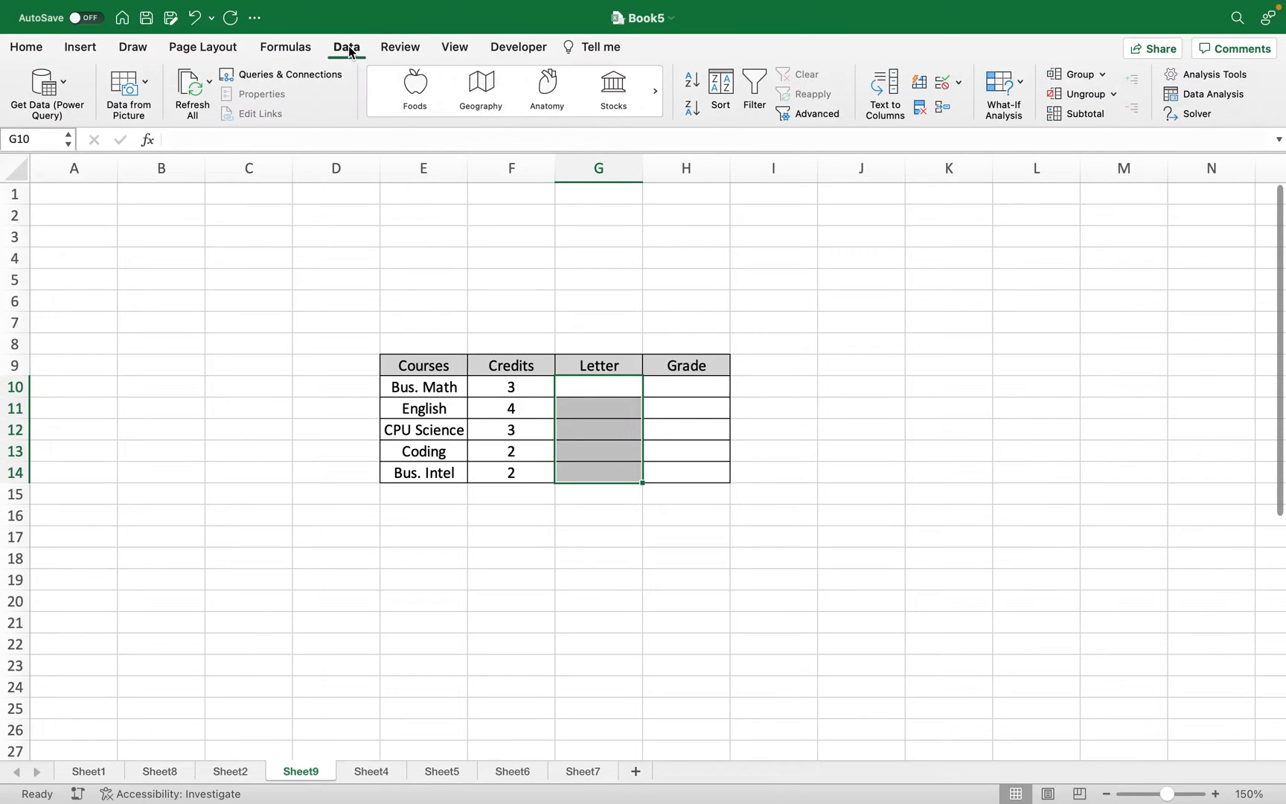
{"action": "left_click", "coordinate": [958, 83]}
{"action": "left_click", "coordinate": [967, 107]}
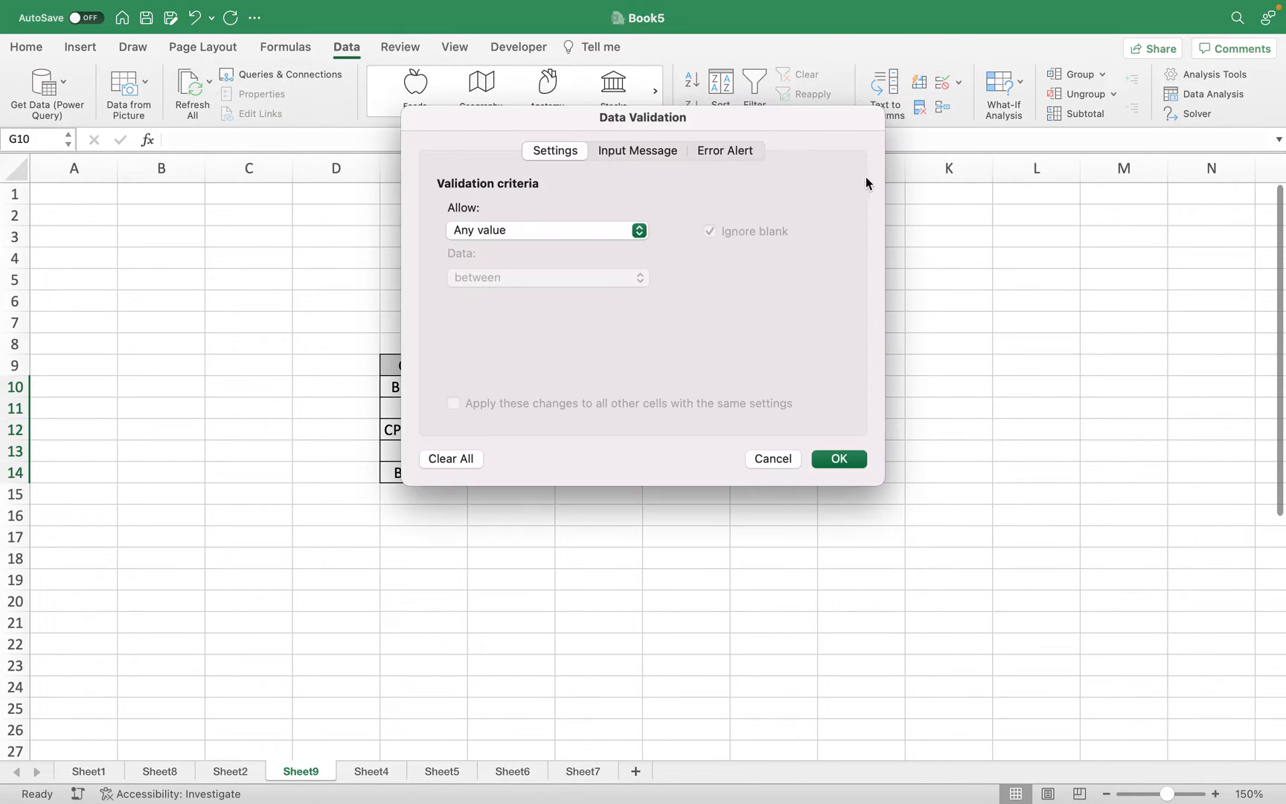
{"action": "left_click", "coordinate": [534, 232]}
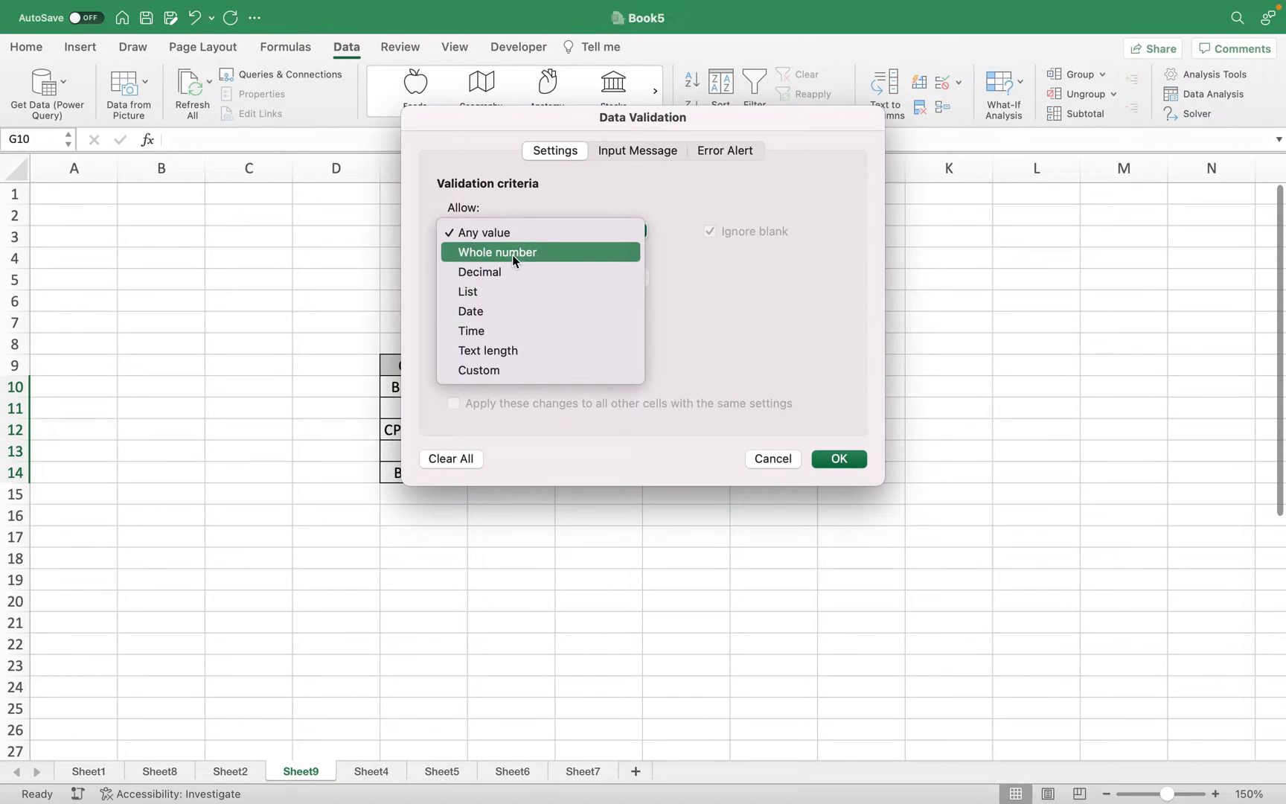
{"action": "left_click", "coordinate": [488, 292]}
{"action": "left_click", "coordinate": [469, 326]}
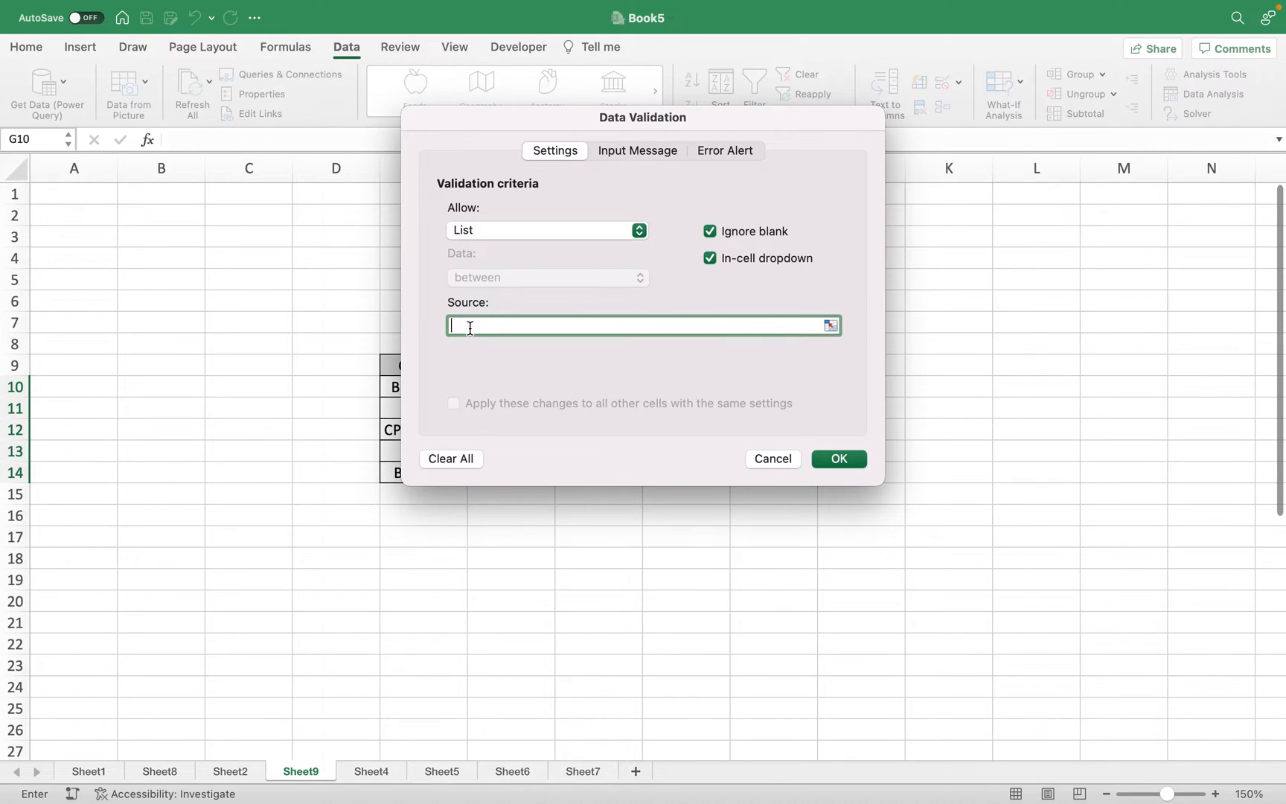
{"action": "type", "text": "A,B,C,D,F"}
{"action": "left_click", "coordinate": [828, 459]}
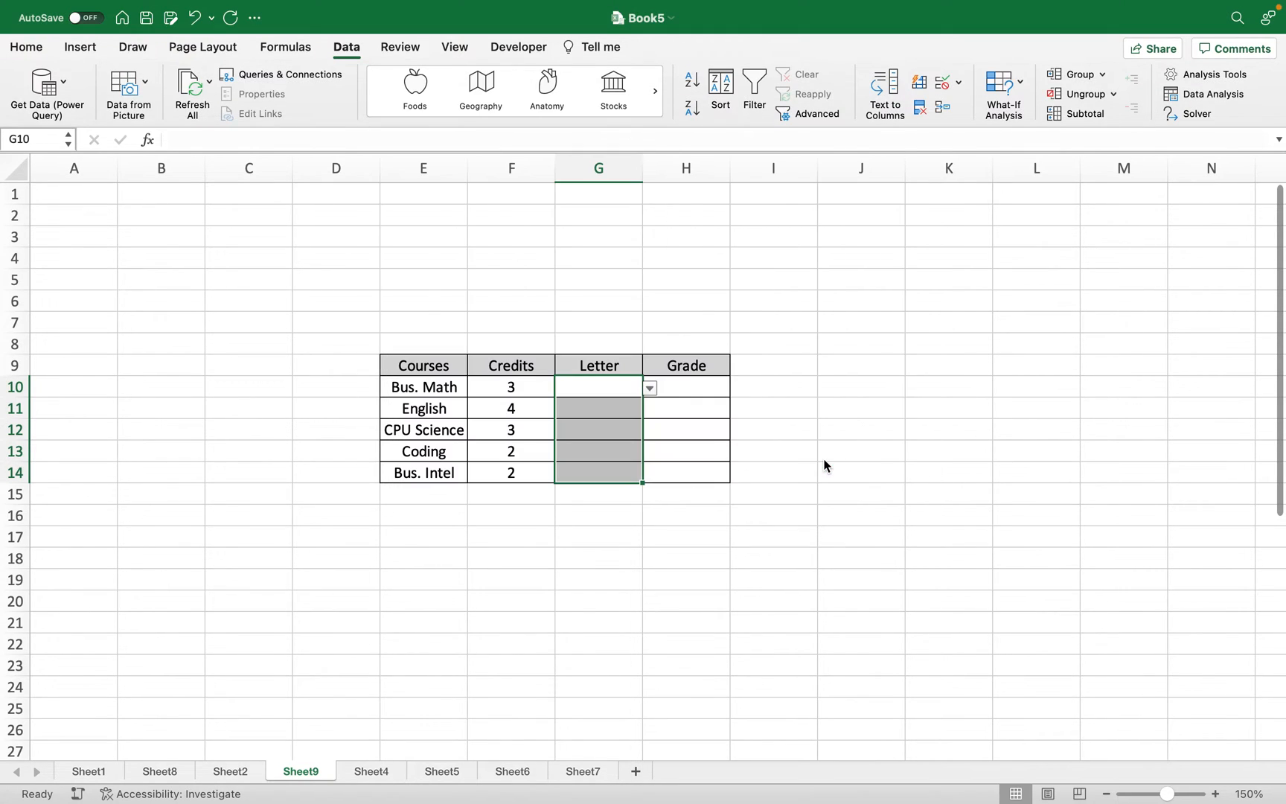
{"action": "left_click", "coordinate": [701, 497]}
Step: Choose letter grade A for Bus. Math and C for English from the in-cell dropdown lists
{"action": "left_click", "coordinate": [609, 386]}
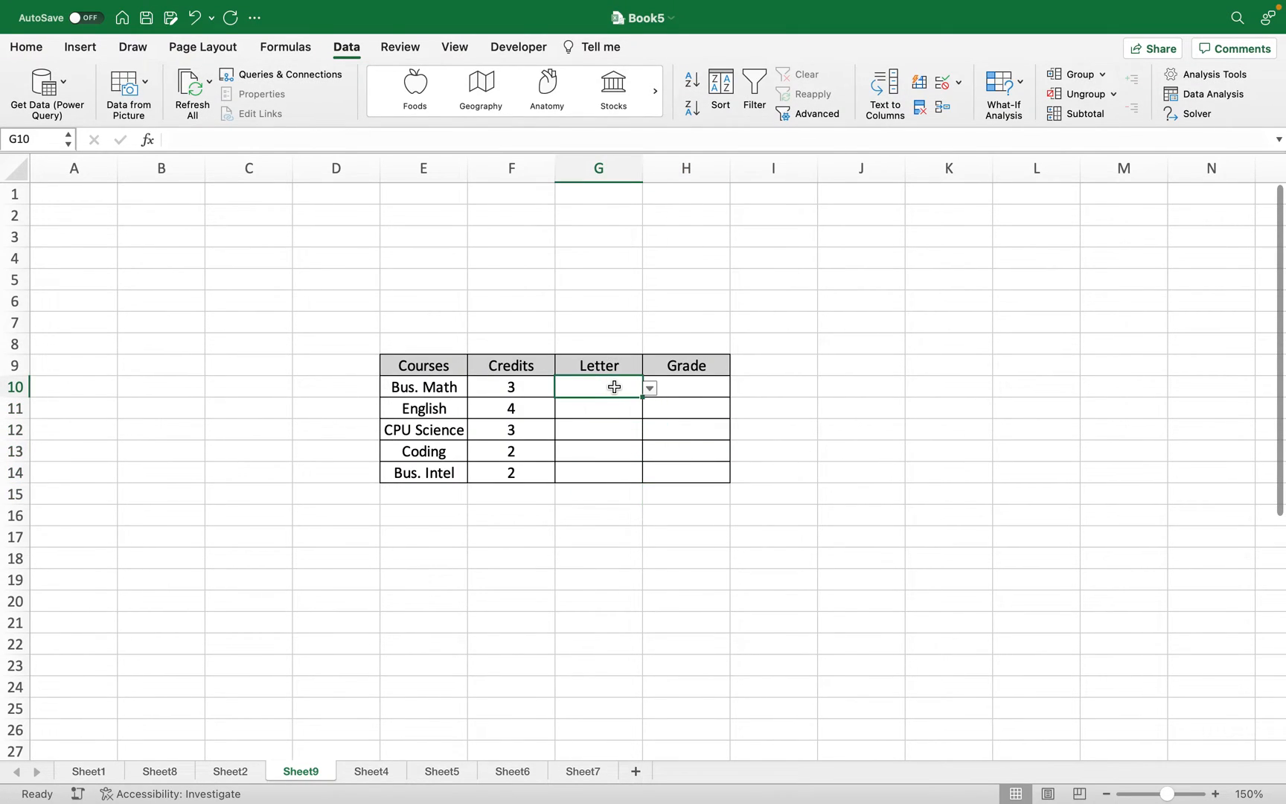
{"action": "left_click", "coordinate": [649, 390]}
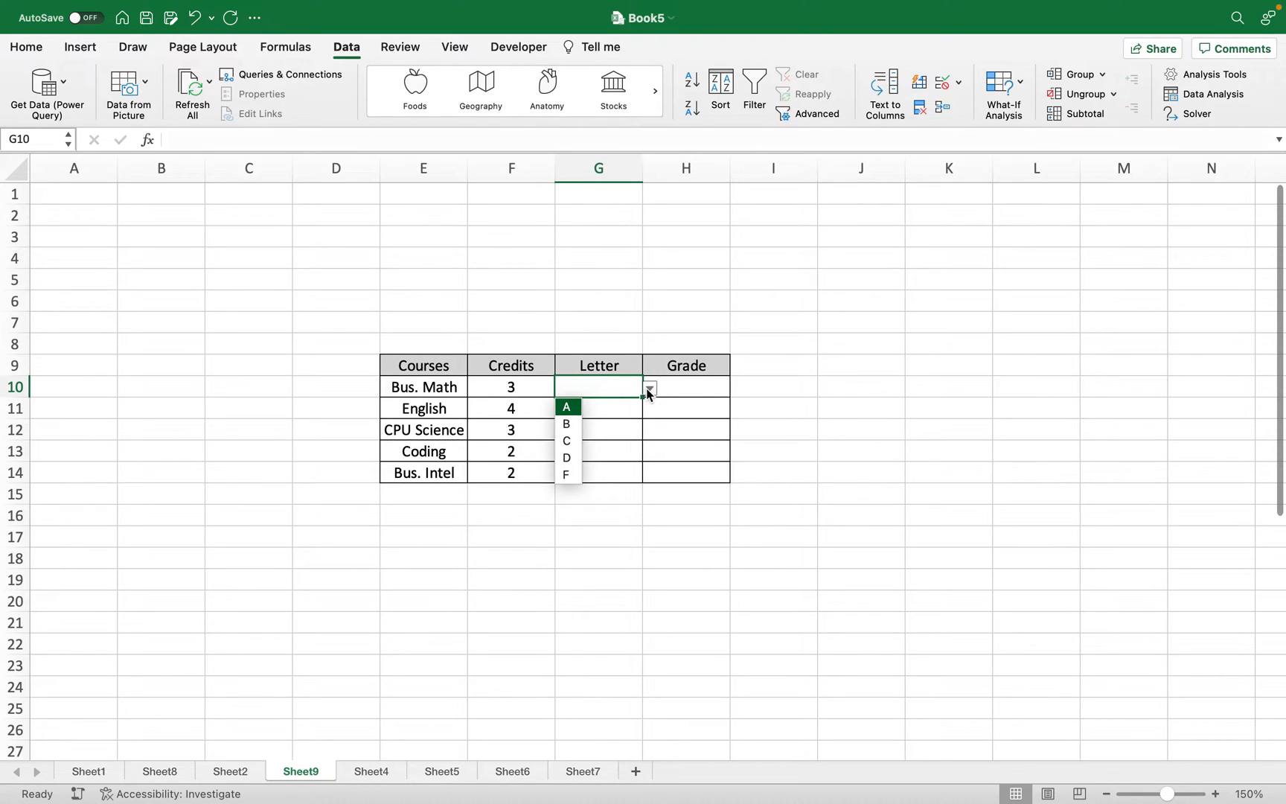
{"action": "left_click", "coordinate": [567, 409]}
{"action": "left_click", "coordinate": [611, 422]}
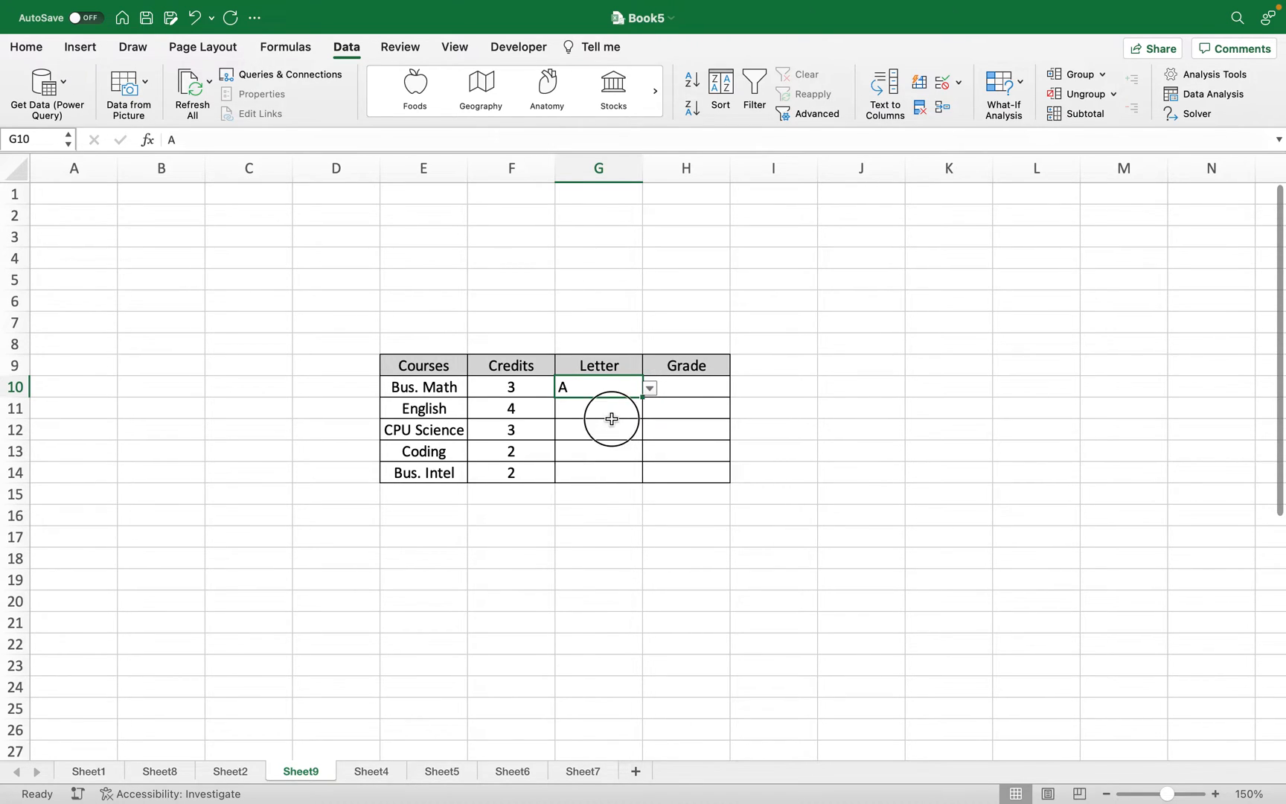
{"action": "left_click", "coordinate": [636, 412]}
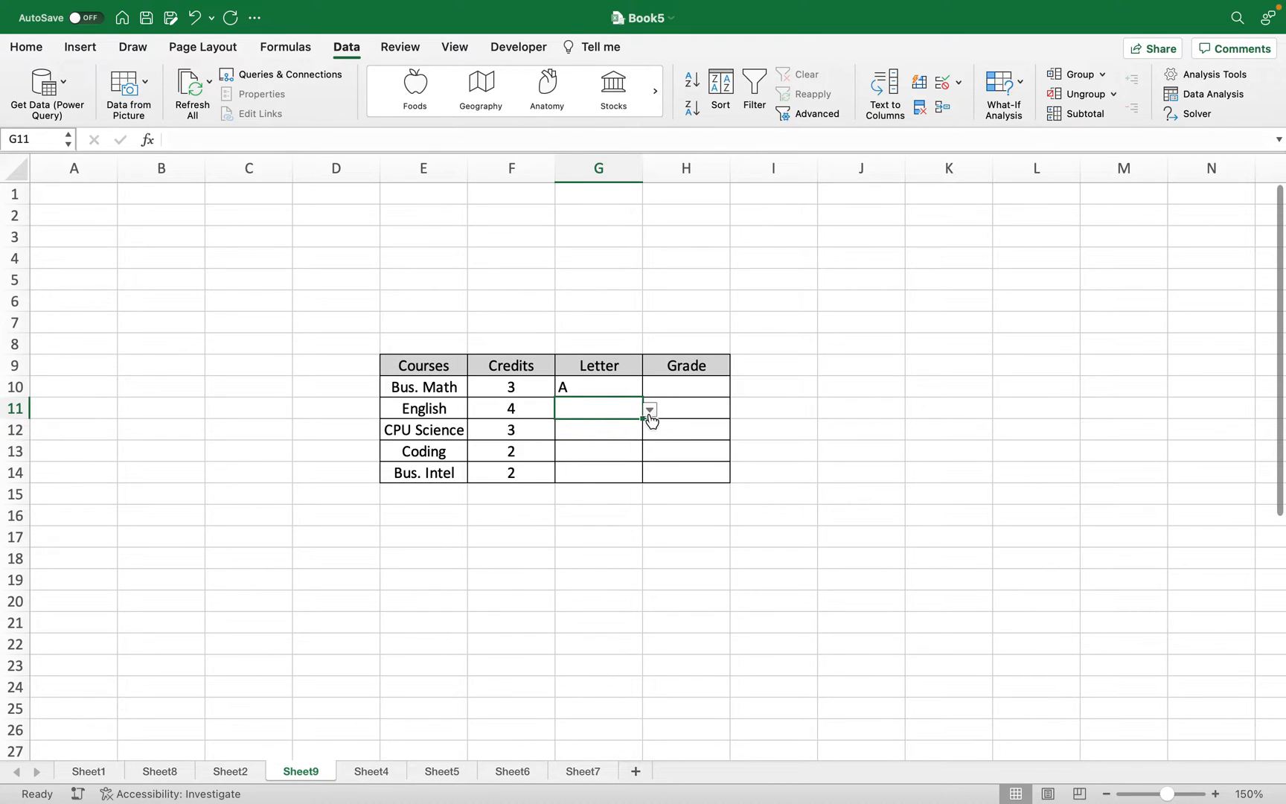
{"action": "left_click", "coordinate": [650, 410]}
{"action": "left_click", "coordinate": [588, 457]}
Step: Choose letter grades B for CPU Science, A for Coding and D for Bus. Intel from the in-cell dropdown lists
{"action": "left_click", "coordinate": [629, 427]}
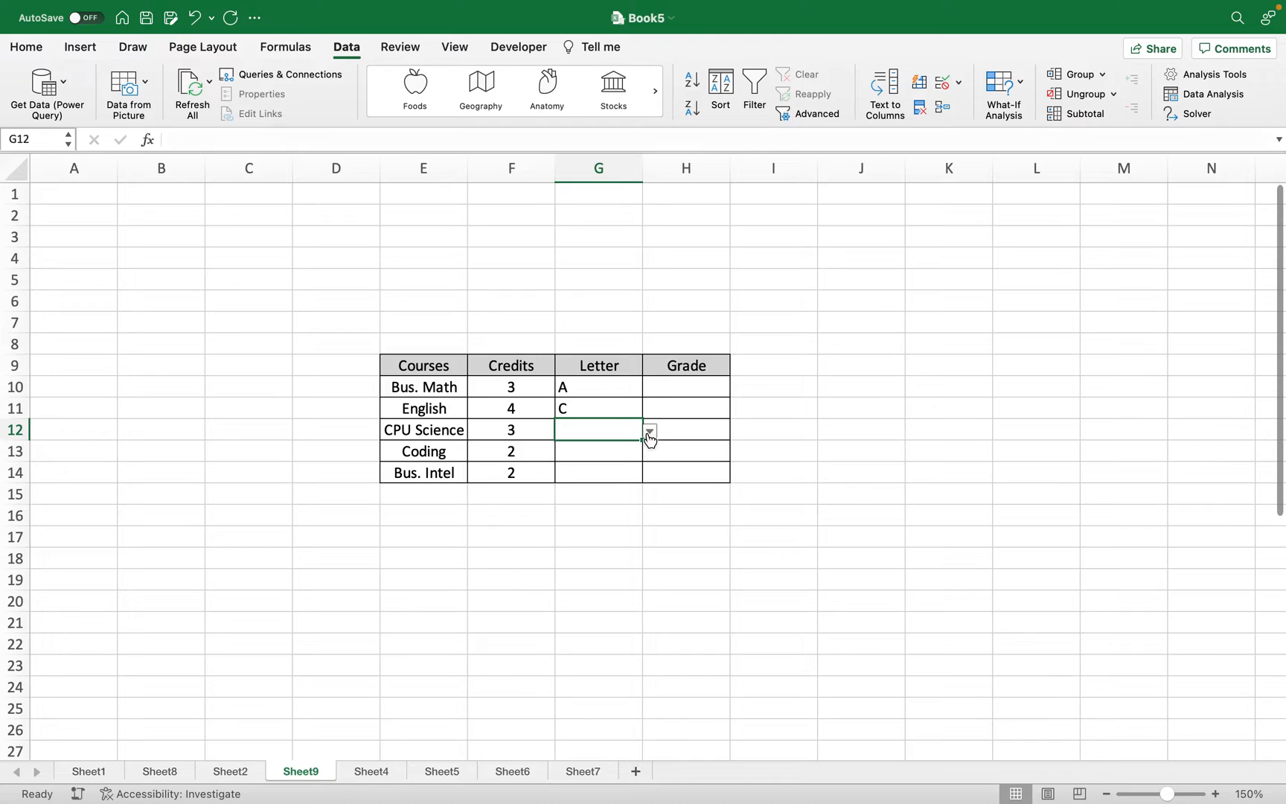
{"action": "left_click", "coordinate": [650, 435]}
{"action": "left_click", "coordinate": [571, 463]}
{"action": "left_click", "coordinate": [619, 447]}
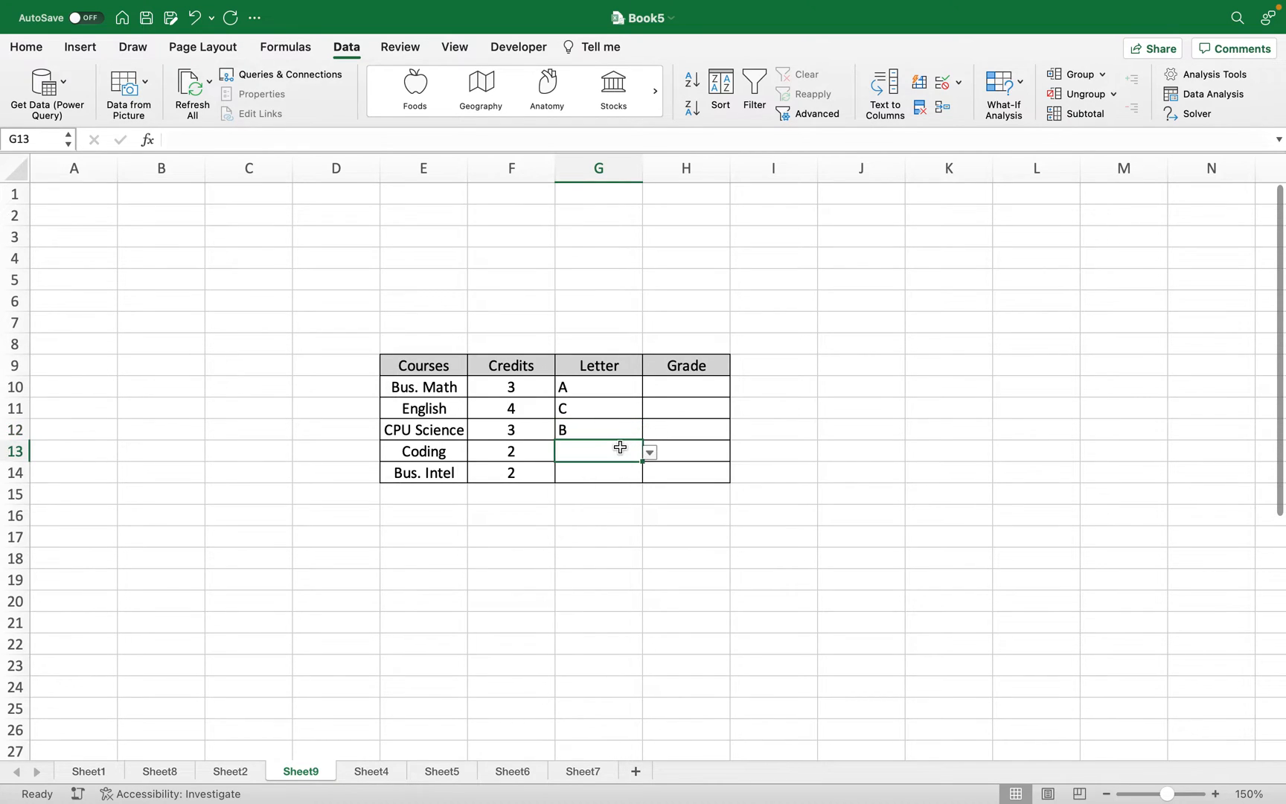
{"action": "left_click", "coordinate": [649, 454]}
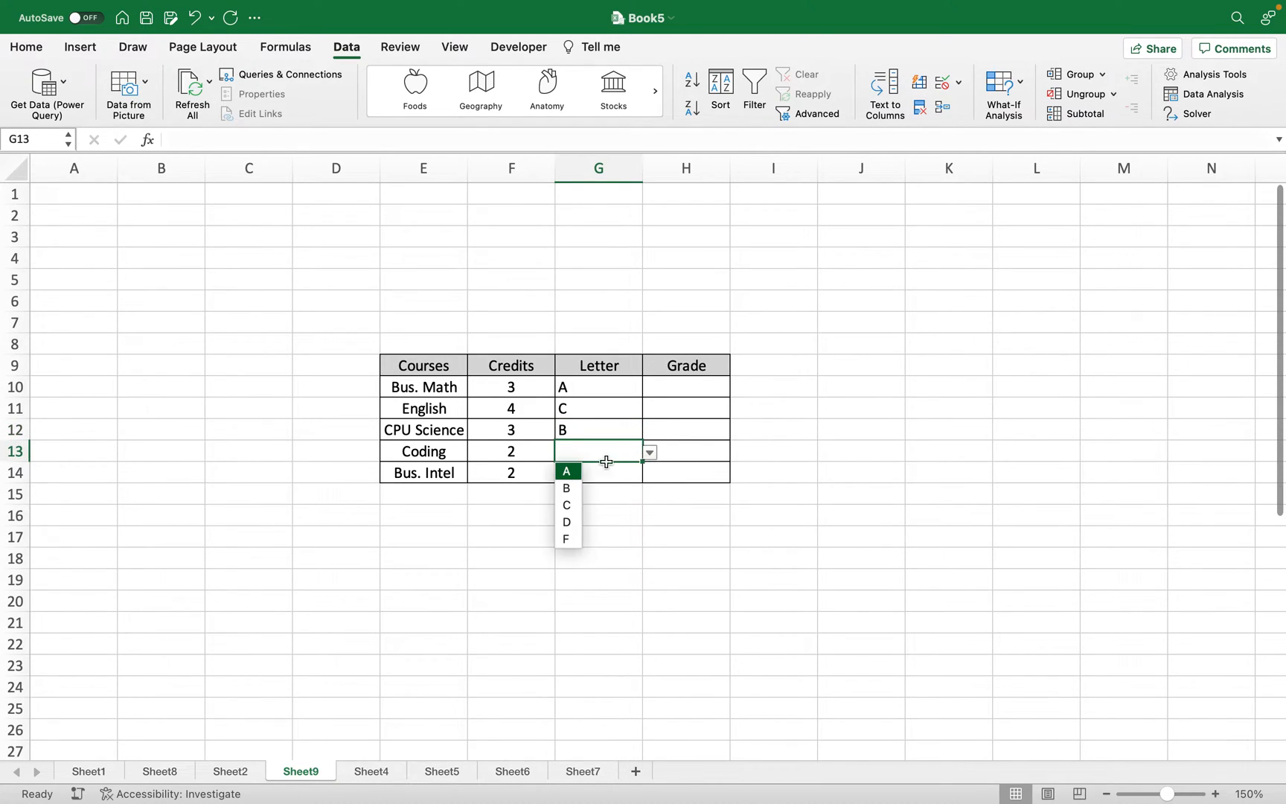
{"action": "left_click", "coordinate": [579, 477]}
{"action": "left_click", "coordinate": [597, 473]}
{"action": "left_click", "coordinate": [650, 474]}
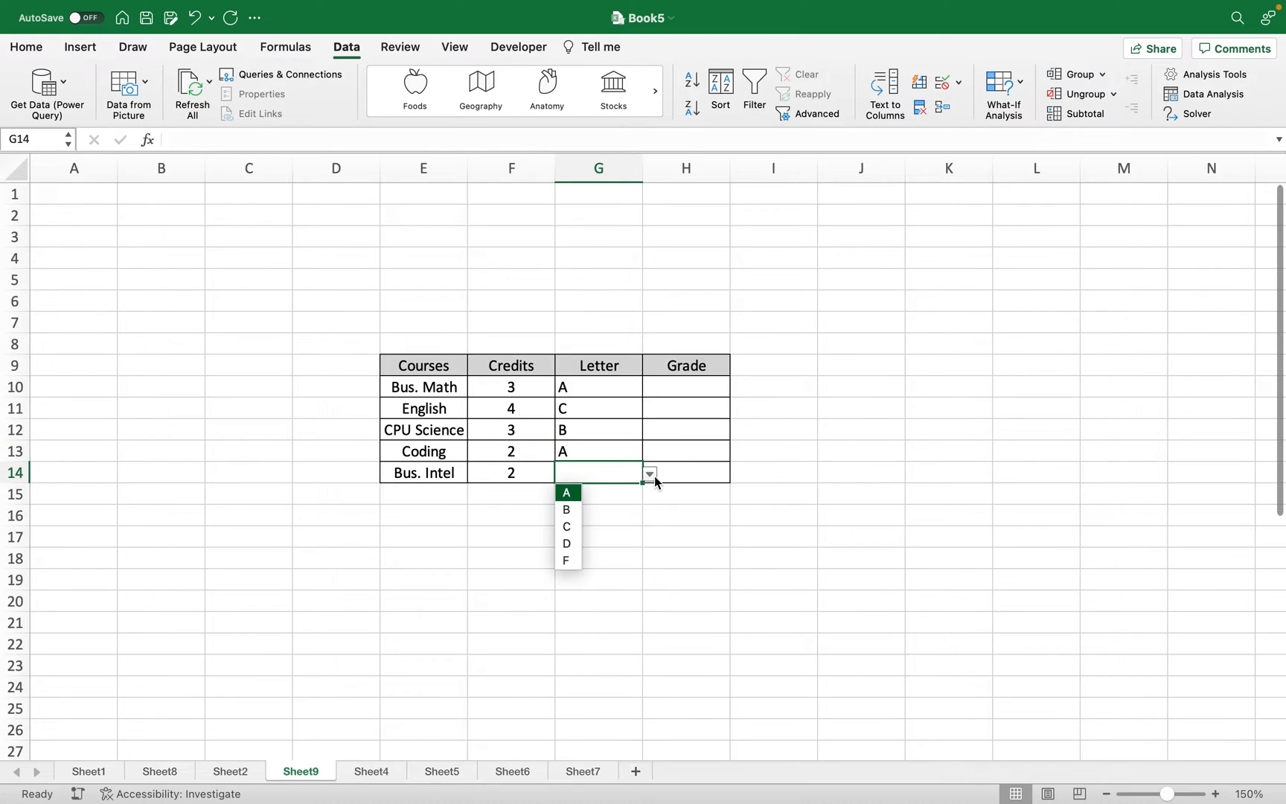
{"action": "left_click", "coordinate": [567, 544]}
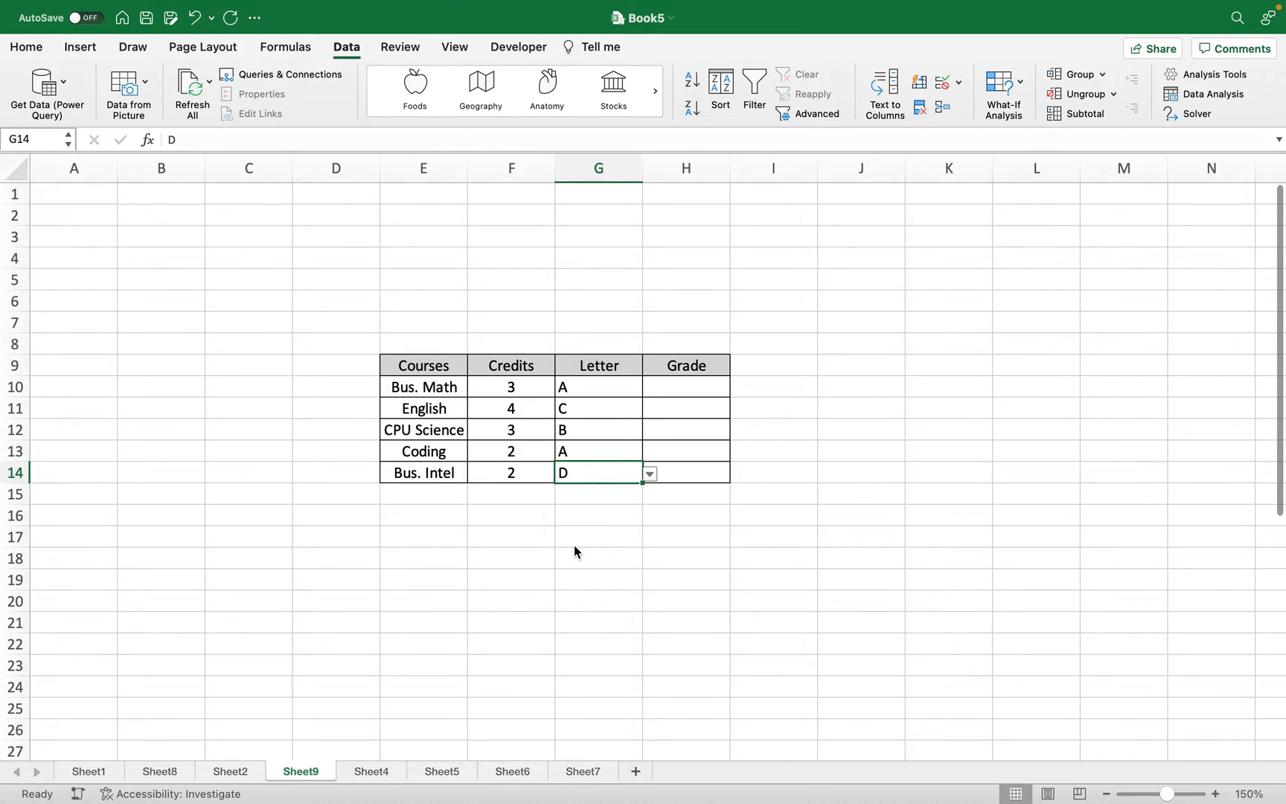
Step: Center the contents of the whole table E9:H14 horizontally
{"action": "left_click_drag", "start_coordinate": [423, 365], "coordinate": [681, 467]}
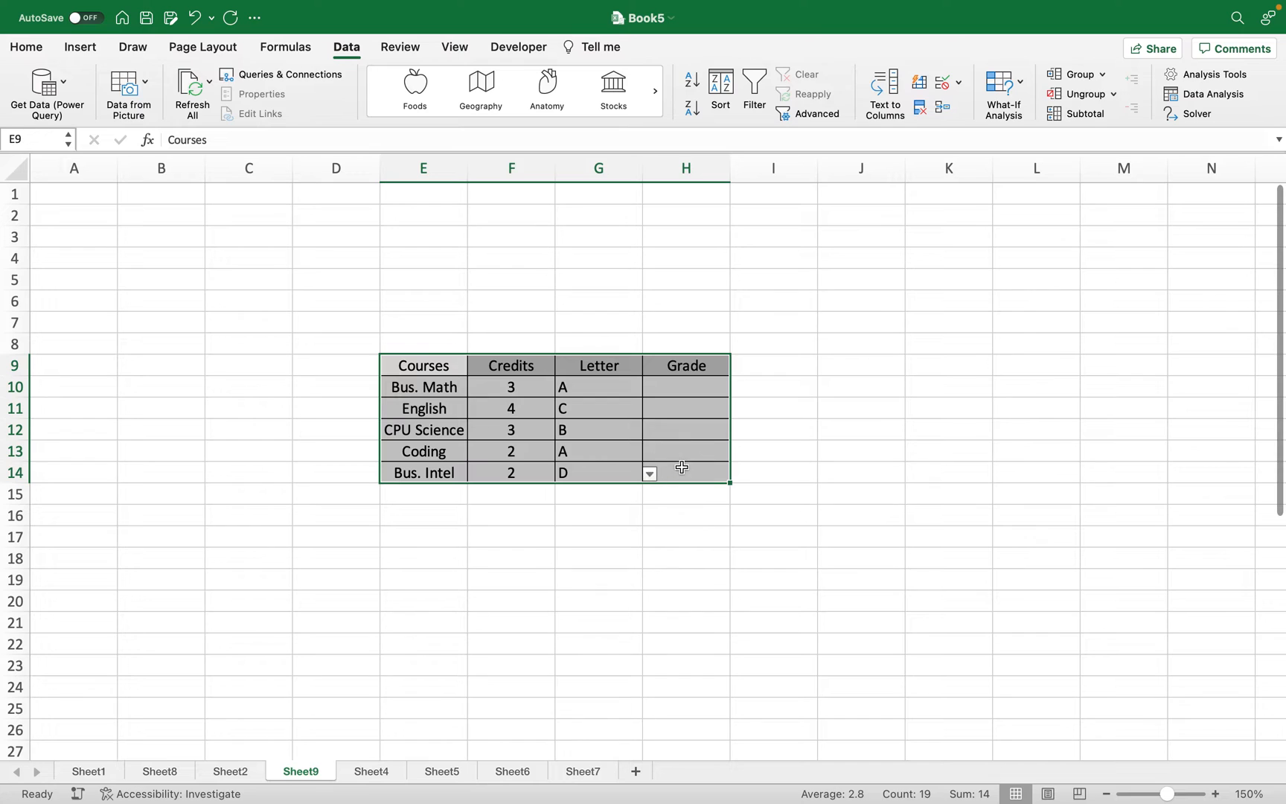
{"action": "left_click", "coordinate": [43, 50]}
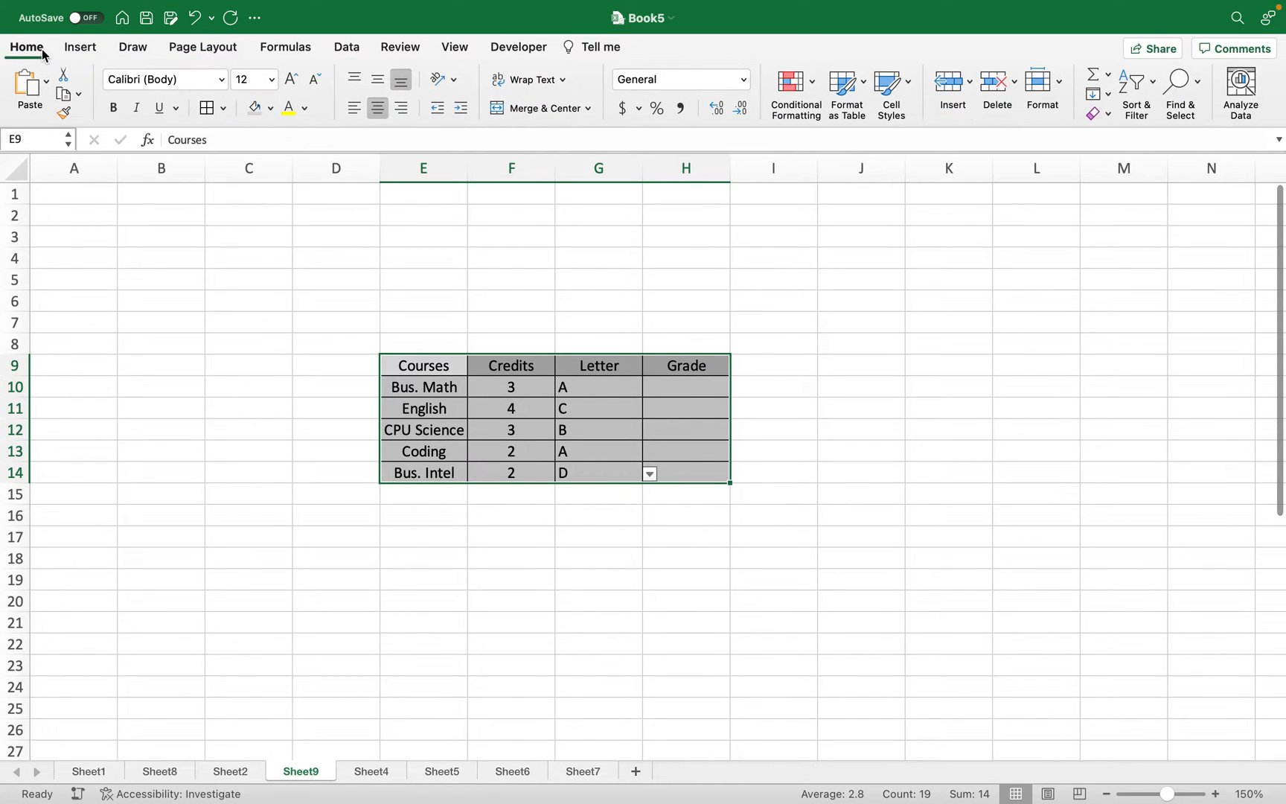
{"action": "left_click", "coordinate": [377, 109]}
{"action": "left_click", "coordinate": [377, 108]}
{"action": "left_click", "coordinate": [682, 388]}
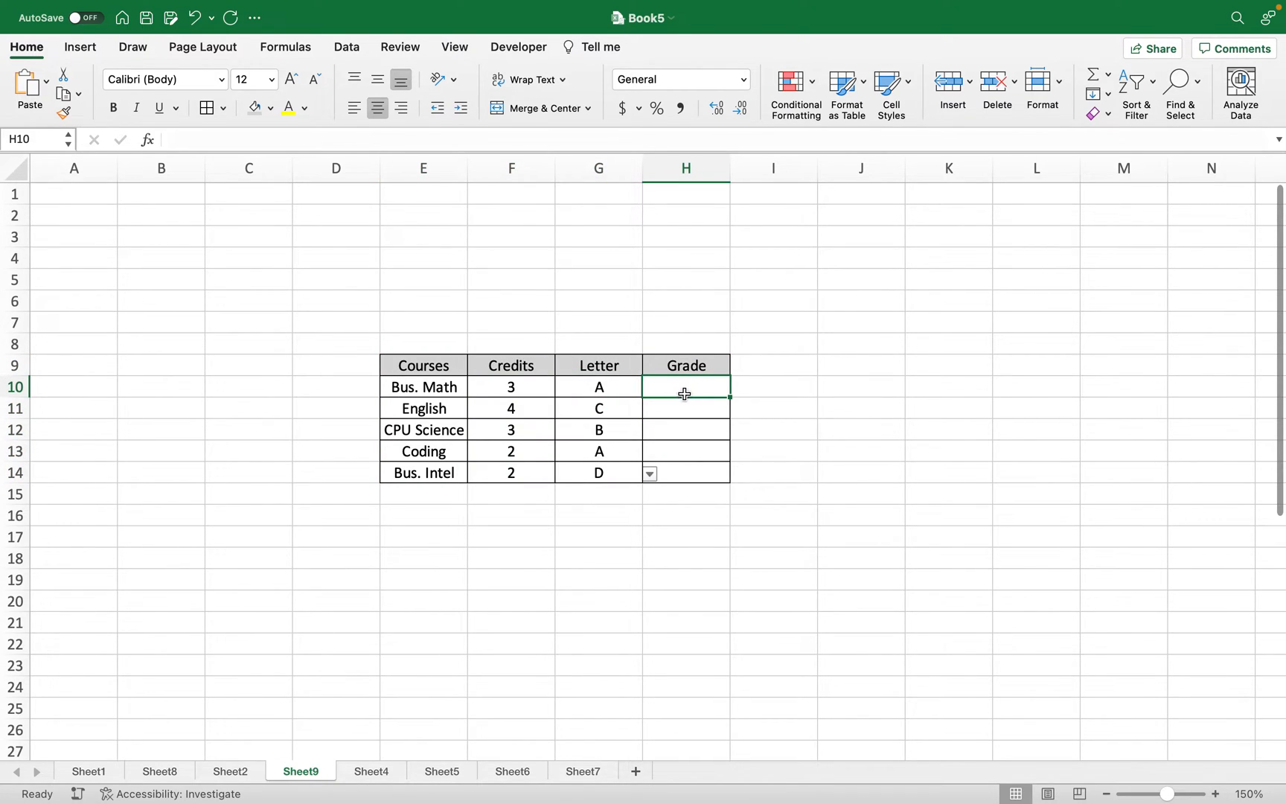
{"action": "left_click", "coordinate": [681, 386]}
{"action": "mouse_move", "coordinate": [680, 383]}
{"action": "left_mouse_down"}
{"action": "mouse_move", "coordinate": [683, 474]}
{"action": "mouse_move", "coordinate": [686, 382]}
{"action": "left_mouse_up"}
{"action": "left_click", "coordinate": [601, 388]}
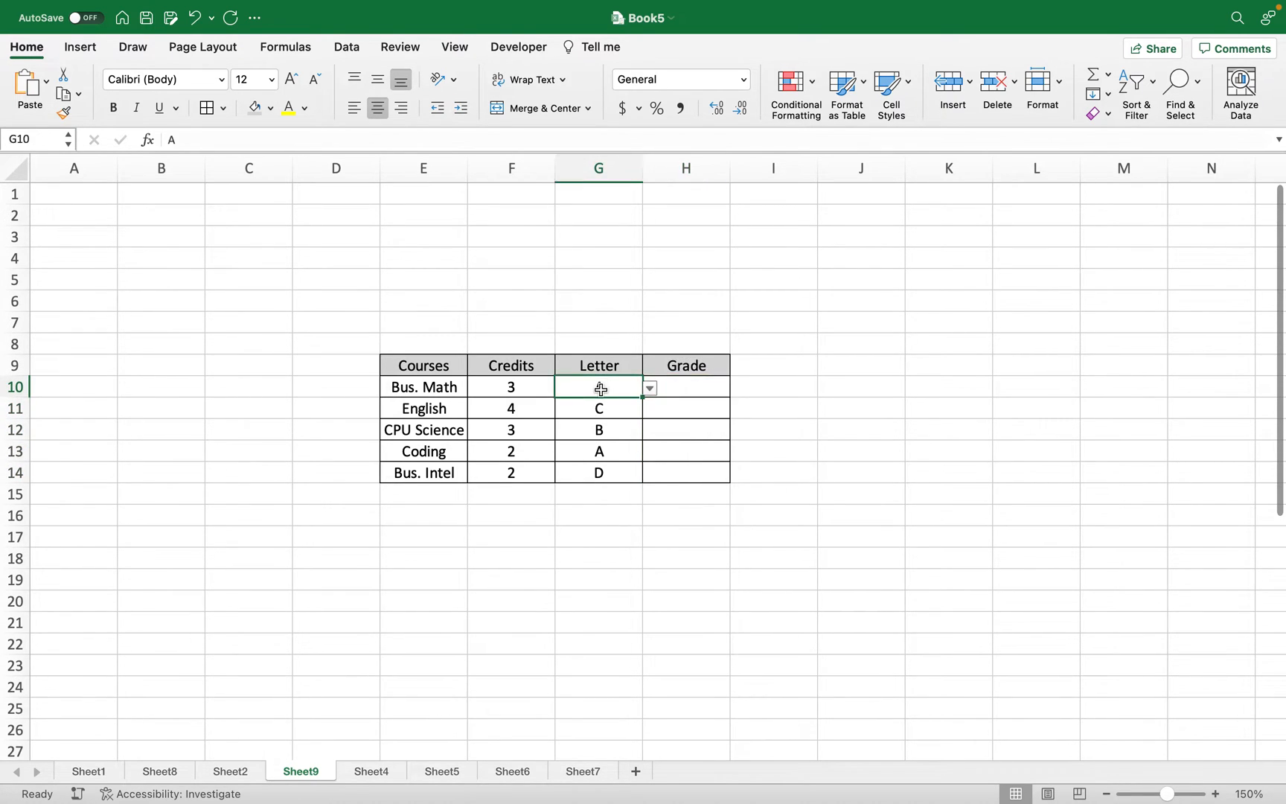
{"action": "left_click", "coordinate": [600, 408]}
{"action": "left_click", "coordinate": [600, 429]}
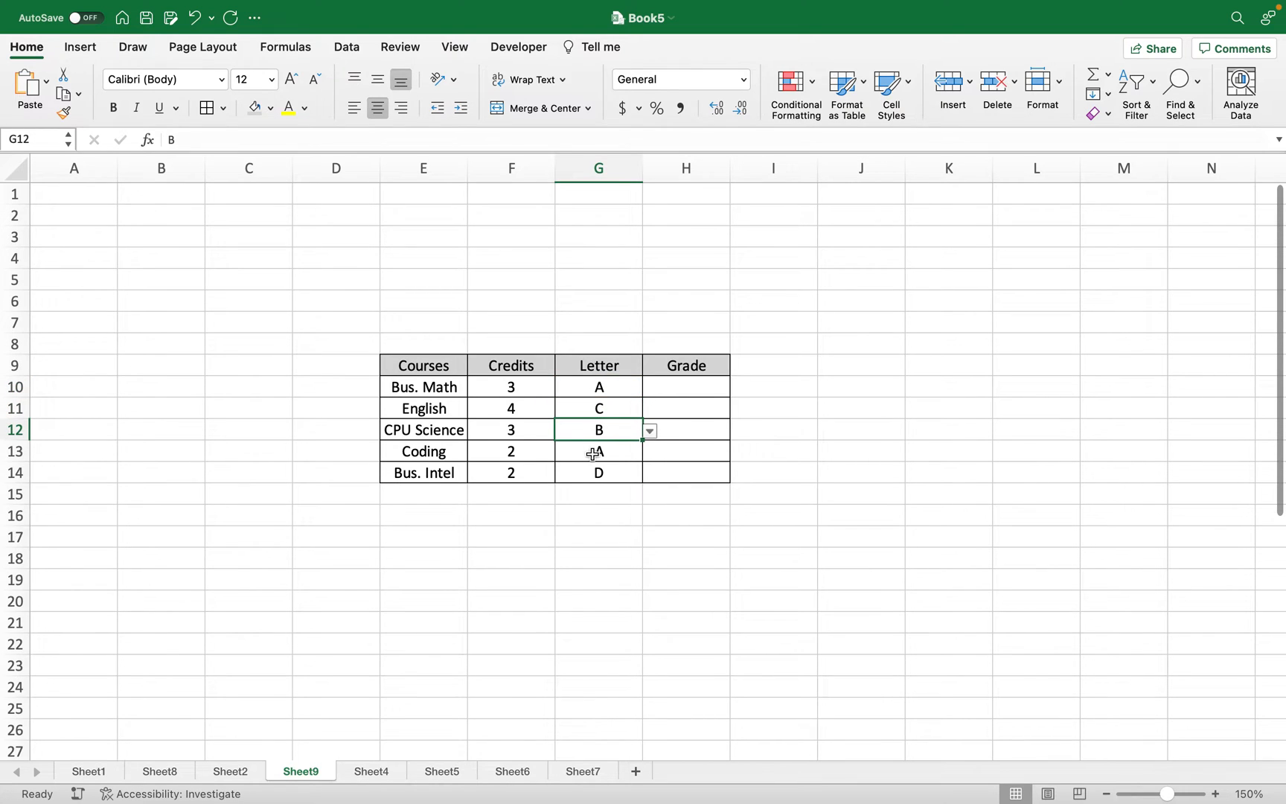
{"action": "left_click", "coordinate": [598, 451]}
{"action": "left_click", "coordinate": [594, 473]}
{"action": "type", "text": "D"}
{"action": "left_click", "coordinate": [599, 407]}
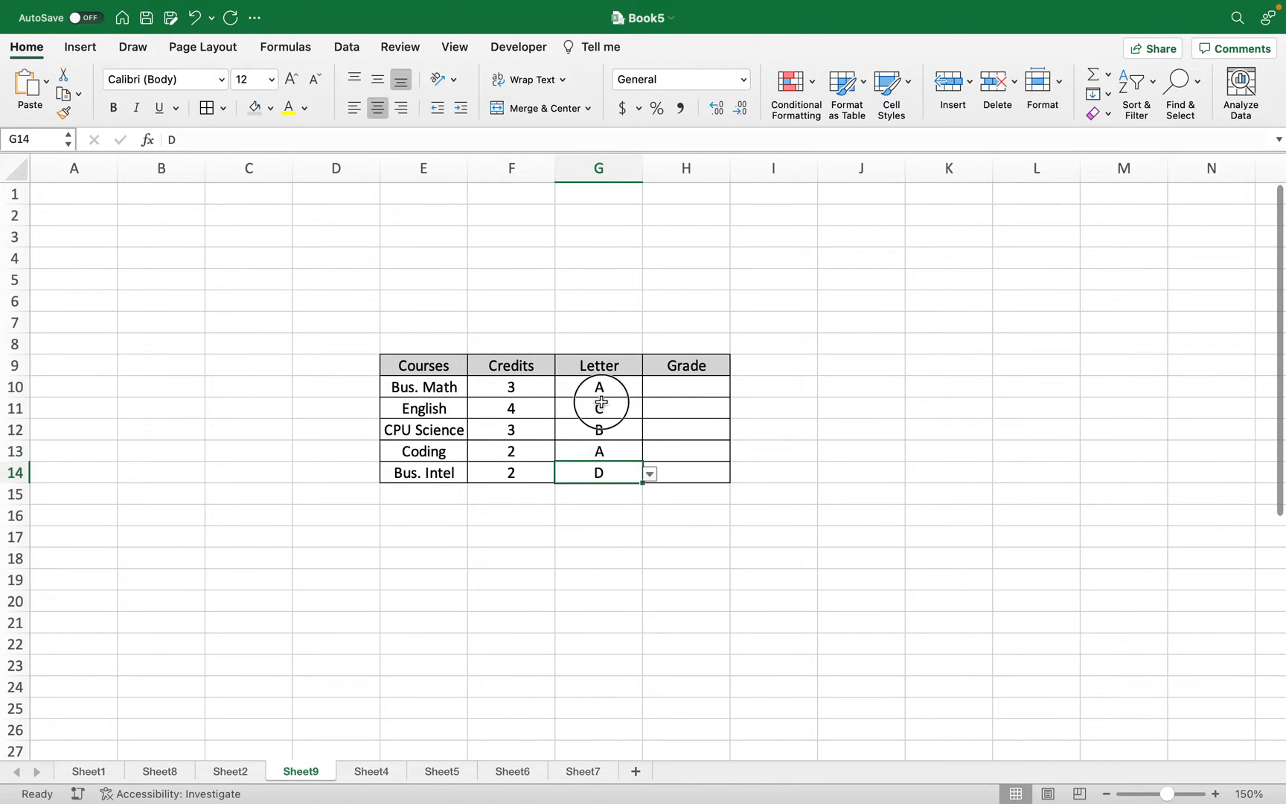
{"action": "left_click", "coordinate": [601, 386]}
Step: Enter the formula =IFS(G10="A",4) in the Grade cell H10 for Bus. Math
{"action": "left_click", "coordinate": [673, 387]}
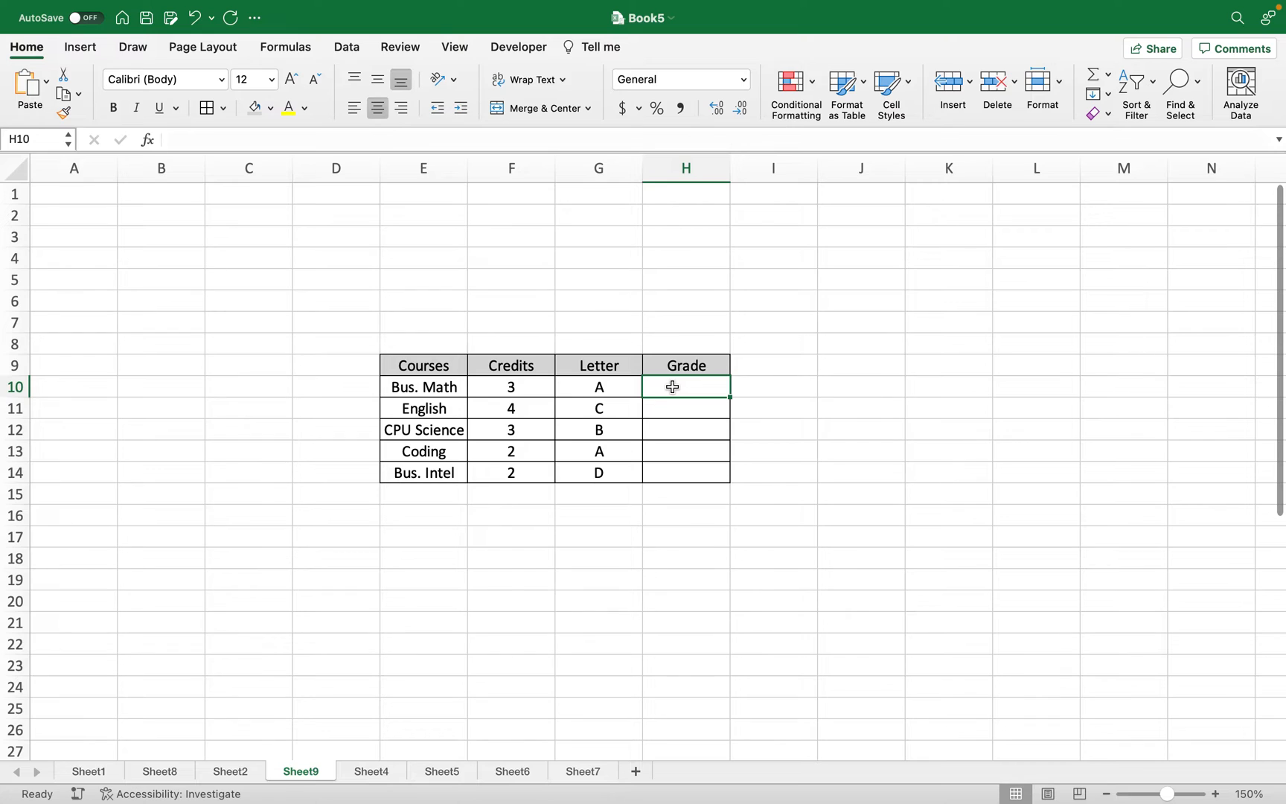
{"action": "type", "text": "="}
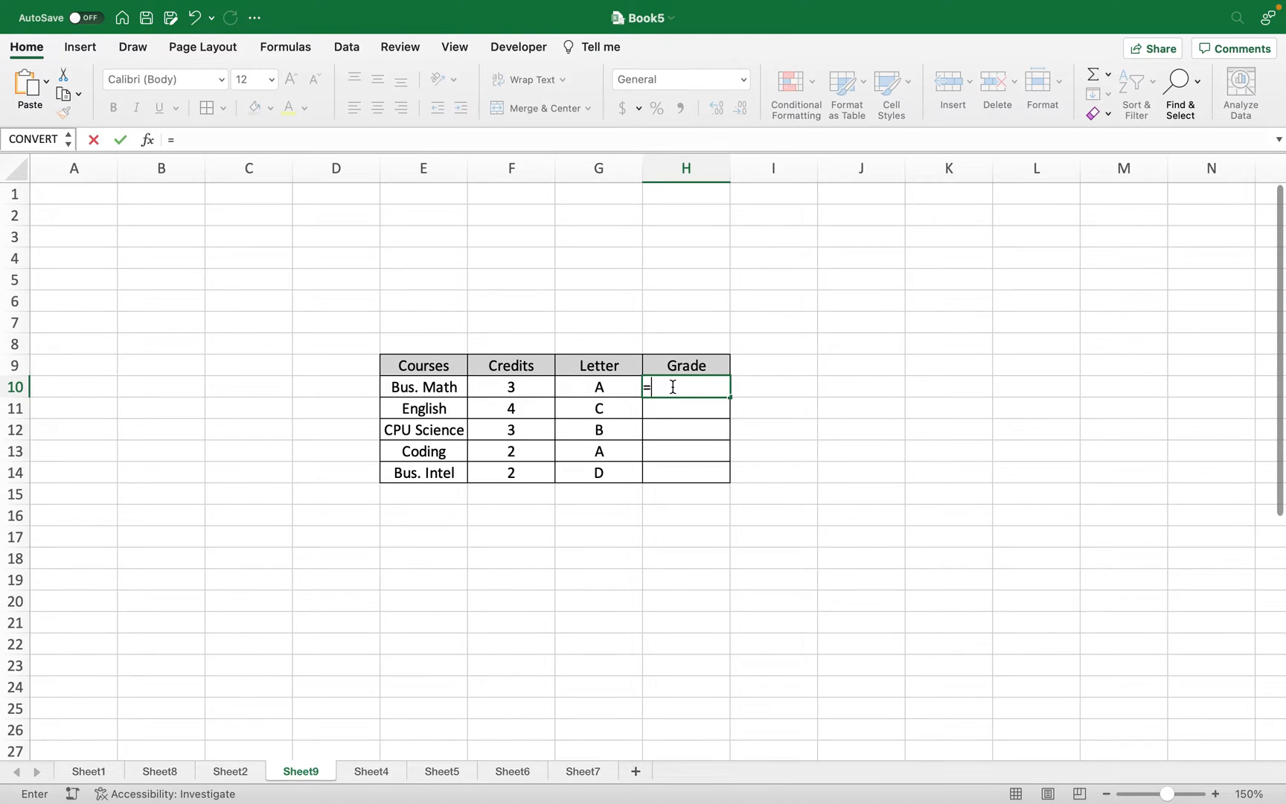
{"action": "type", "text": "ifs"}
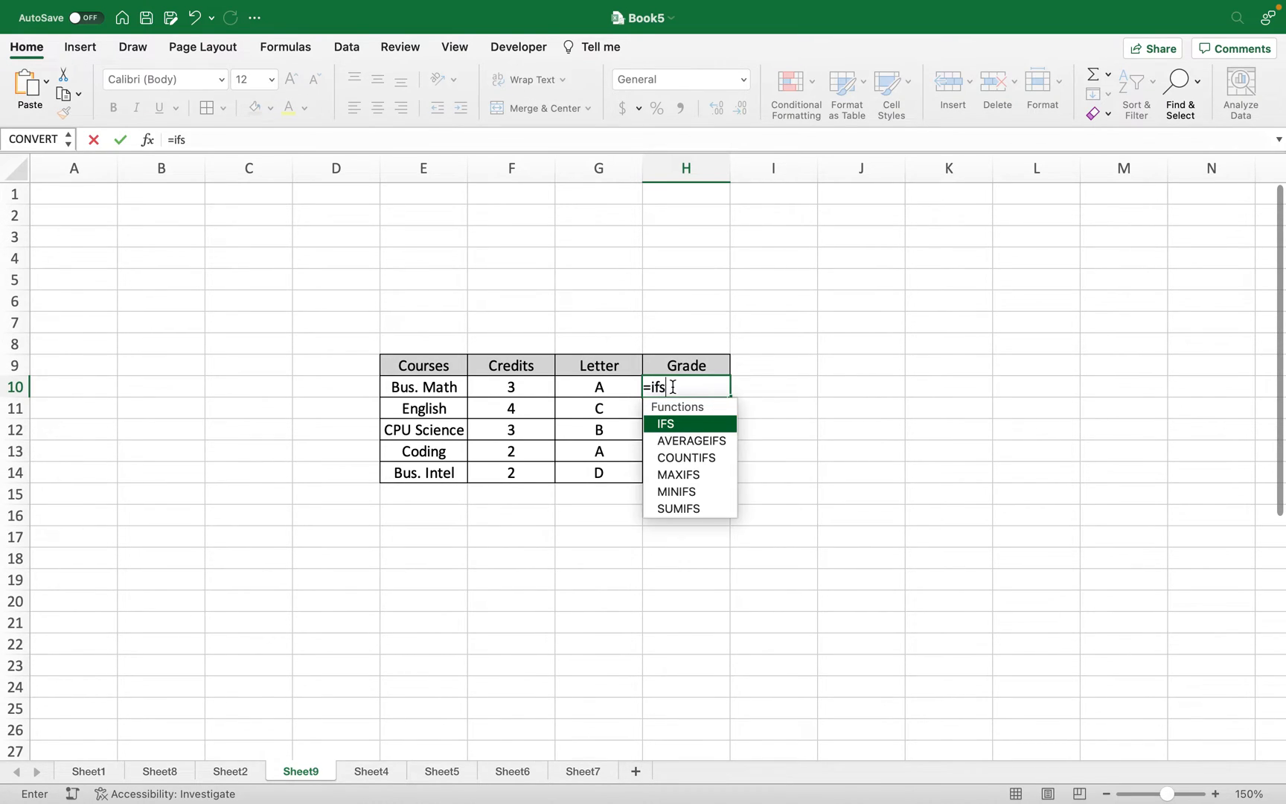
{"action": "type", "text": "("}
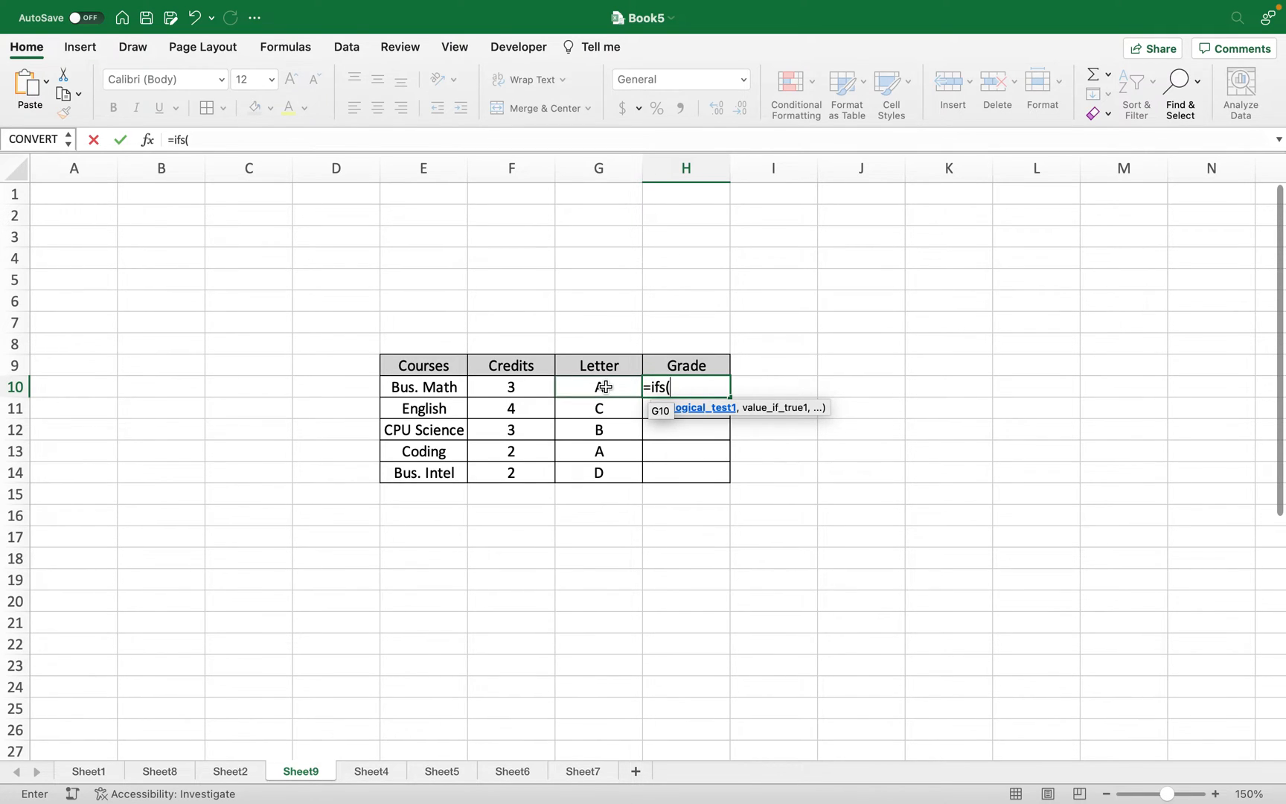
{"action": "left_click", "coordinate": [604, 386]}
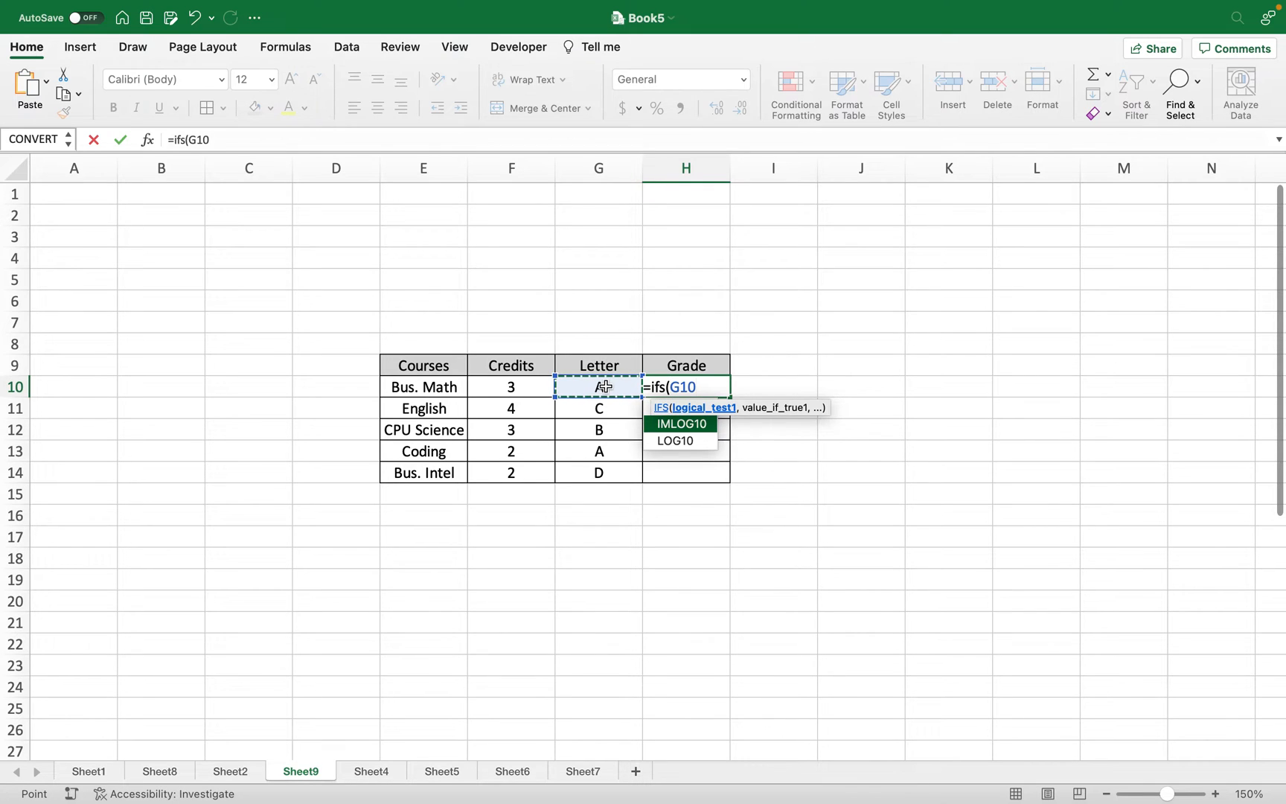
{"action": "type", "text": "=\""}
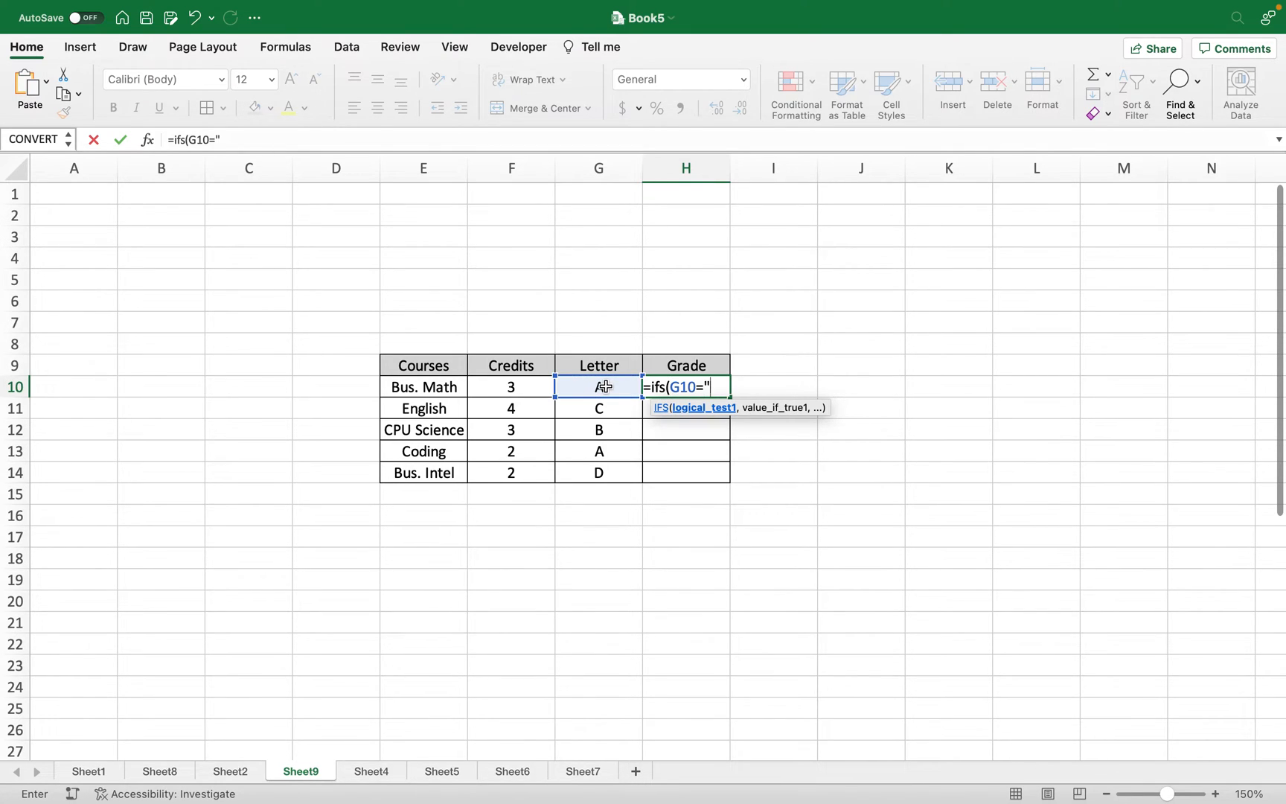
{"action": "type", "text": "A\","}
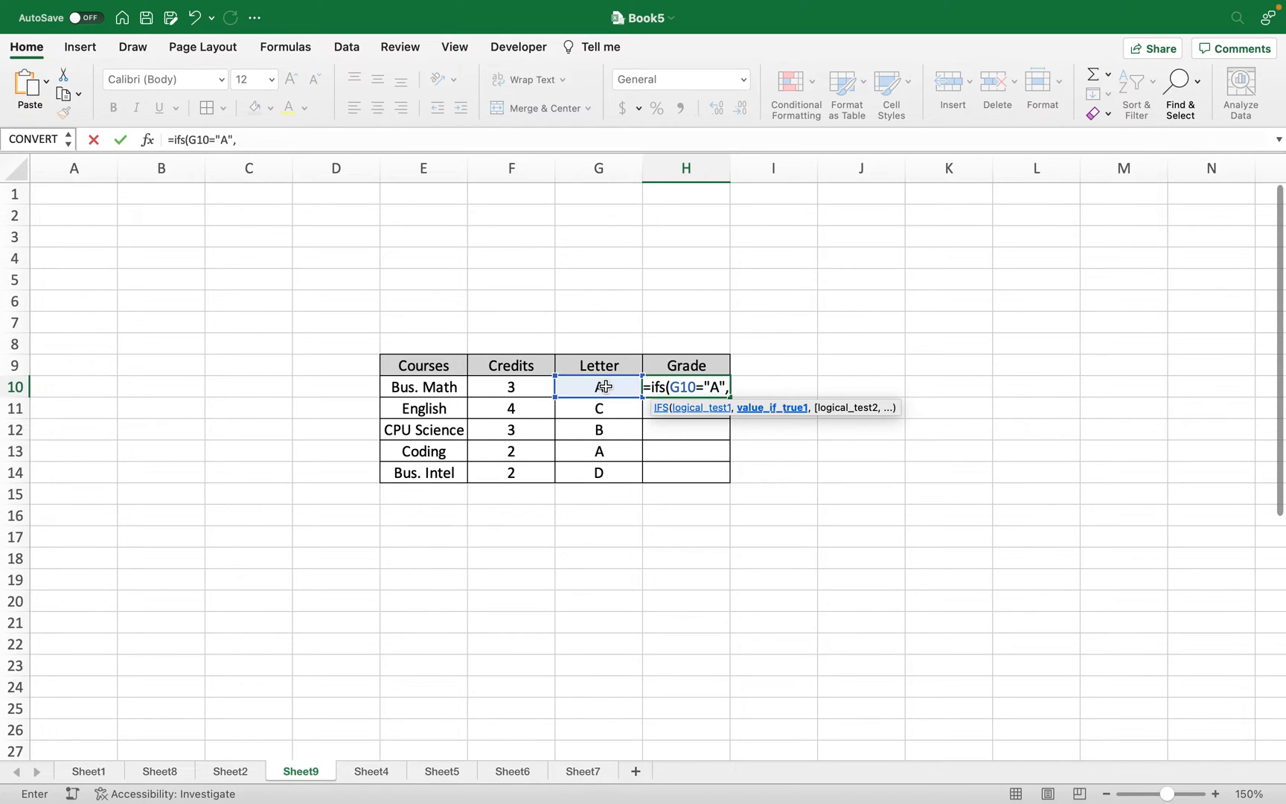
{"action": "type", "text": "4"}
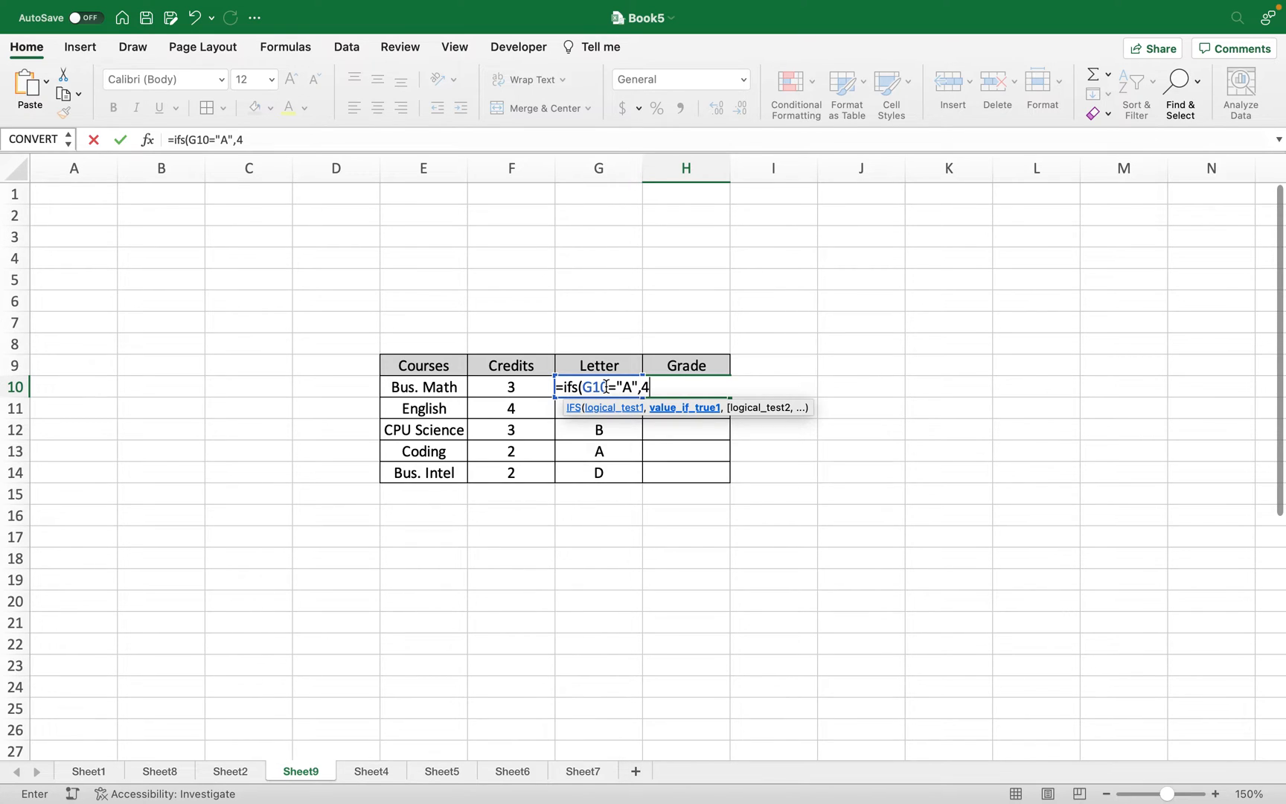
{"action": "type", "text": ")"}
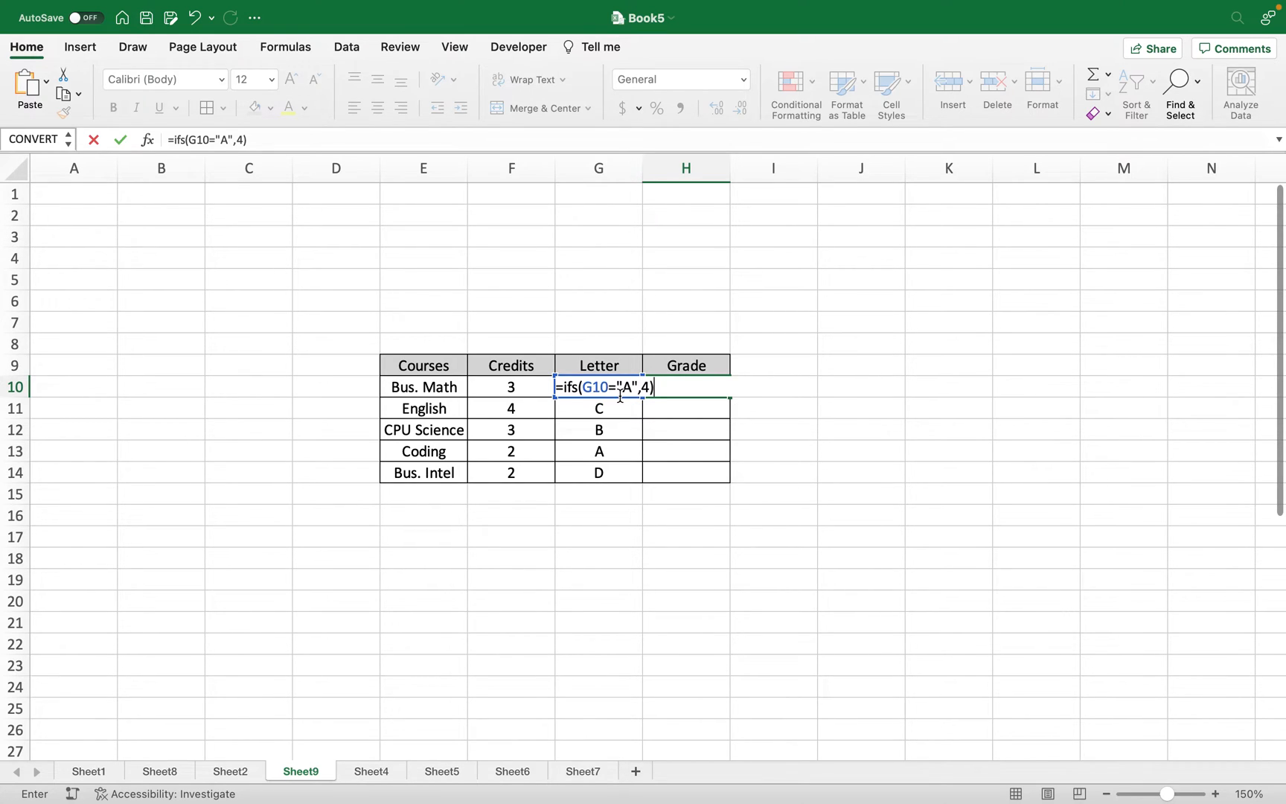
{"action": "key", "text": "Return"}
Step: Extend the IFS formula in H10 with four more comma-separated copies of the pair G10="A",4
{"action": "left_click", "coordinate": [666, 384]}
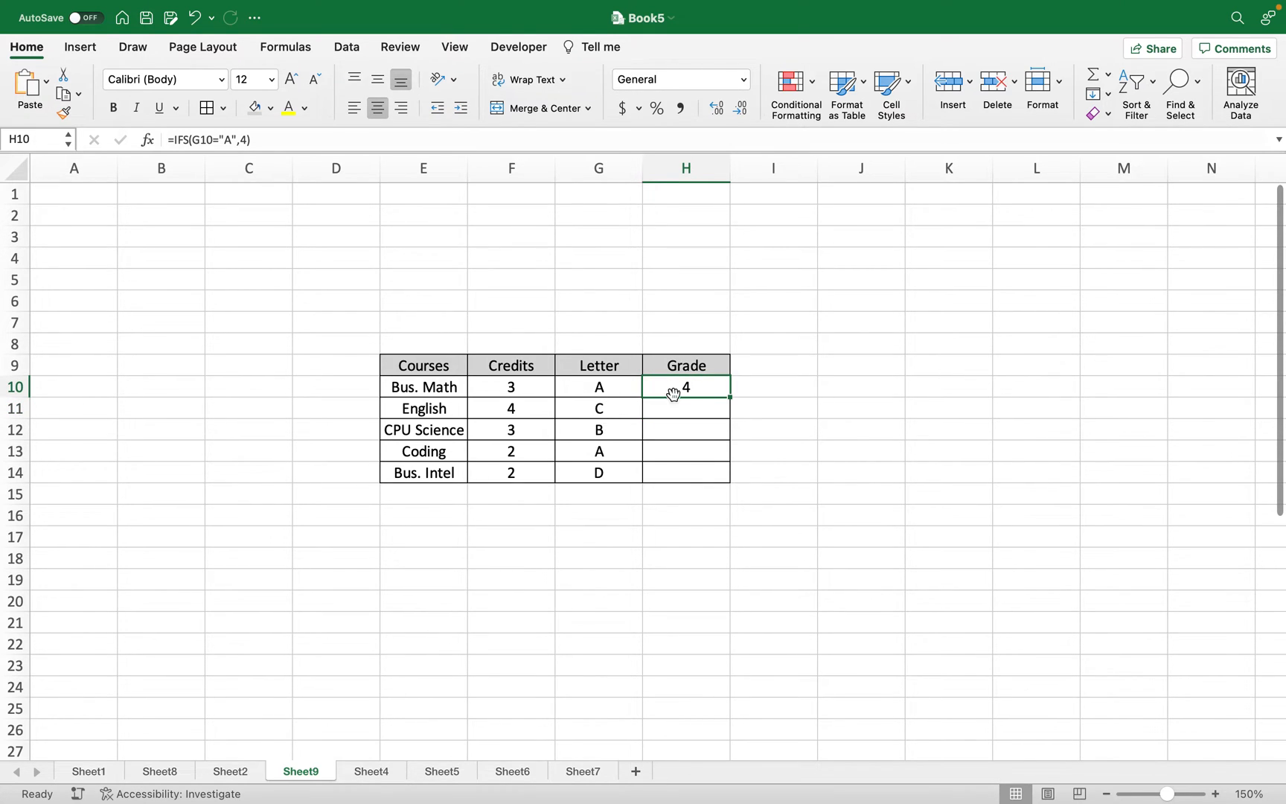
{"action": "double_click", "coordinate": [697, 387]}
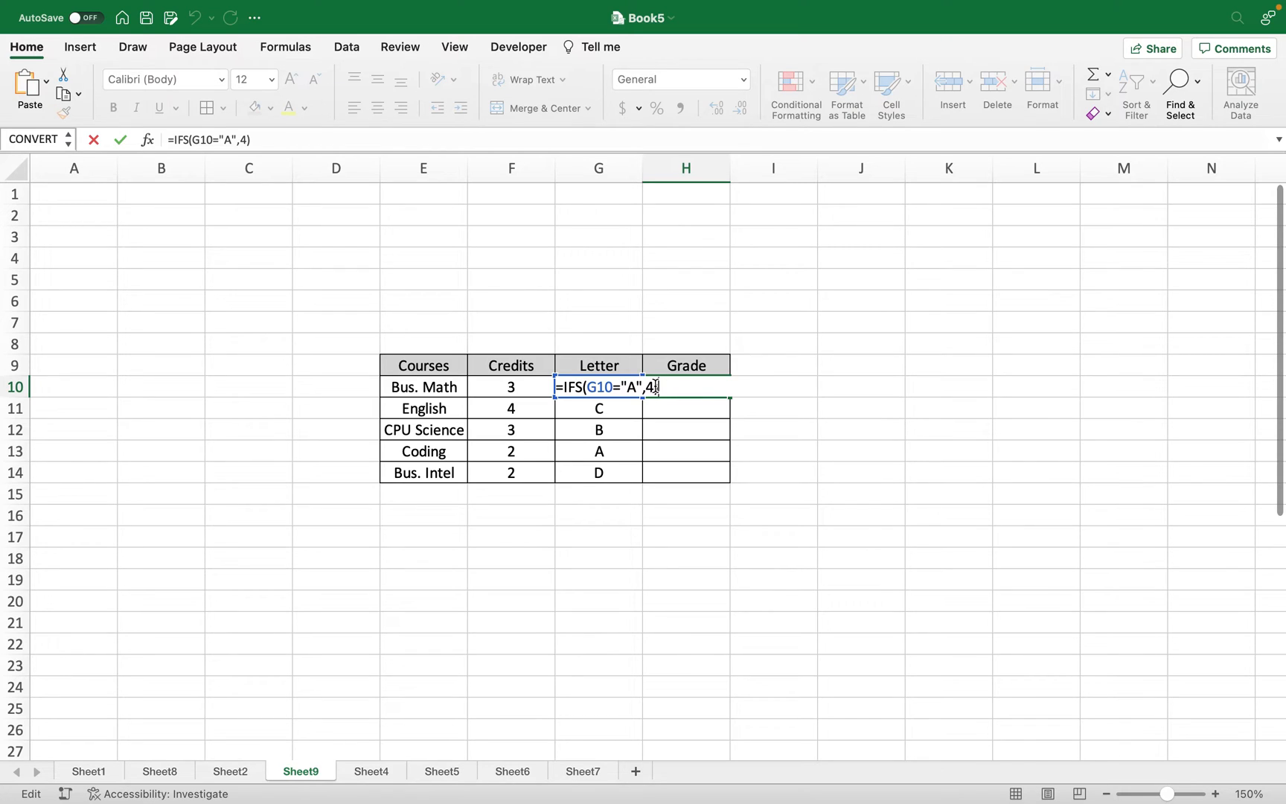
{"action": "left_click_drag", "start_coordinate": [655, 386], "coordinate": [590, 386]}
{"action": "key", "text": "super+c"}
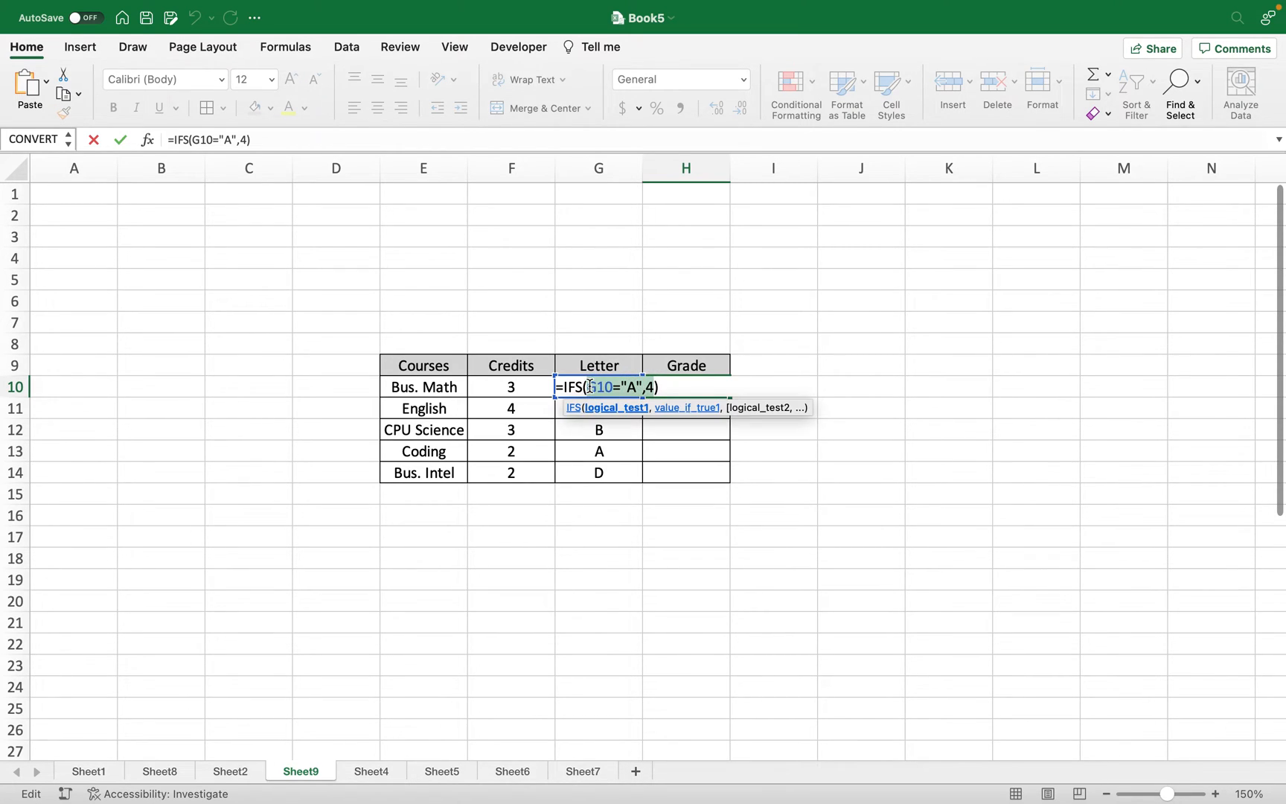
{"action": "left_click", "coordinate": [654, 387]}
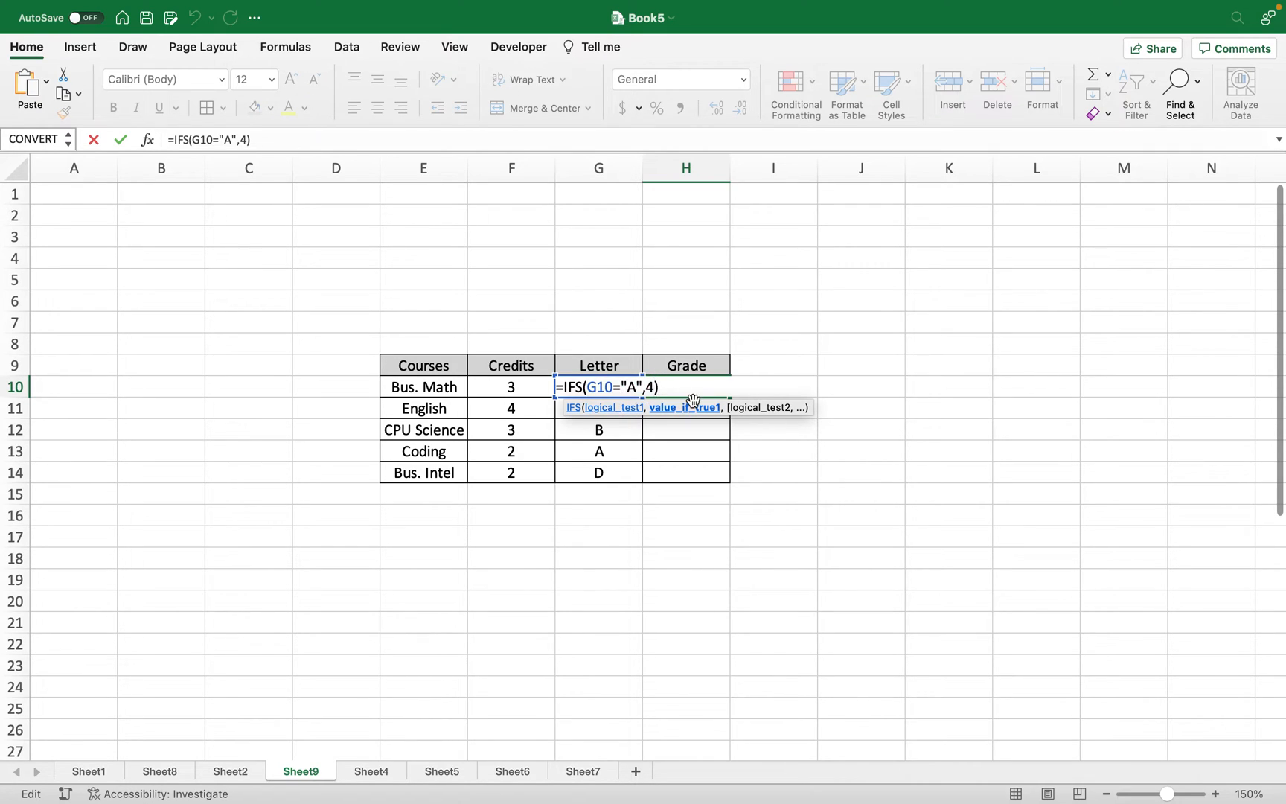
{"action": "type", "text": ","}
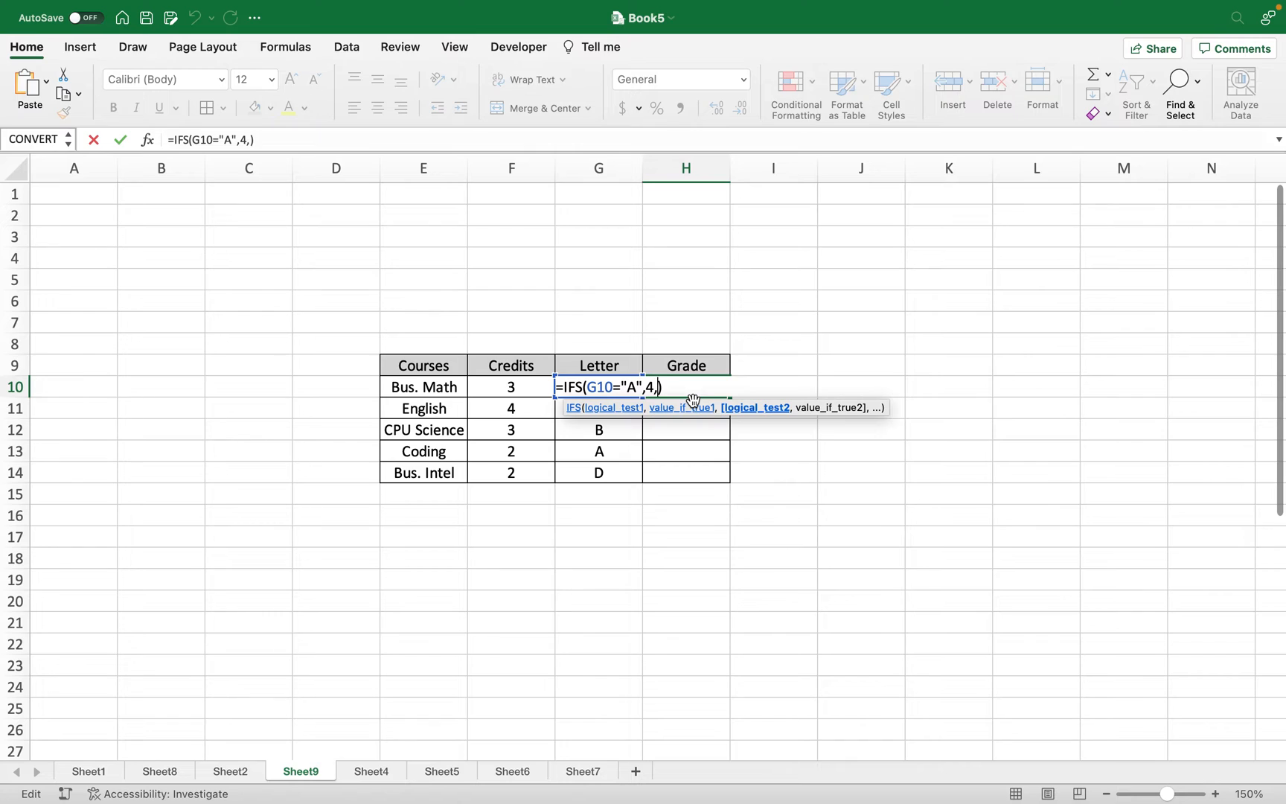
{"action": "key", "text": "super+v"}
{"action": "type", "text": ","}
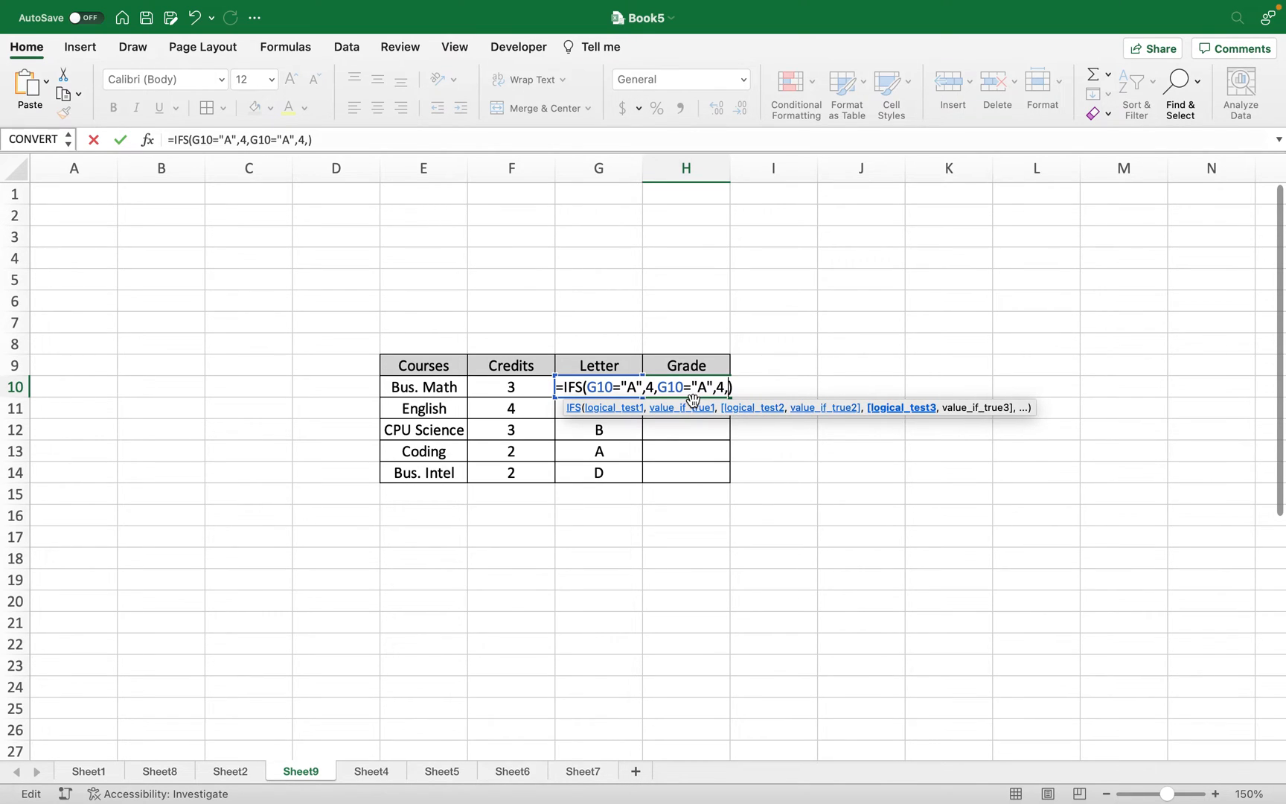
{"action": "key", "text": "super+v"}
{"action": "type", "text": ","}
{"action": "key", "text": "super+v"}
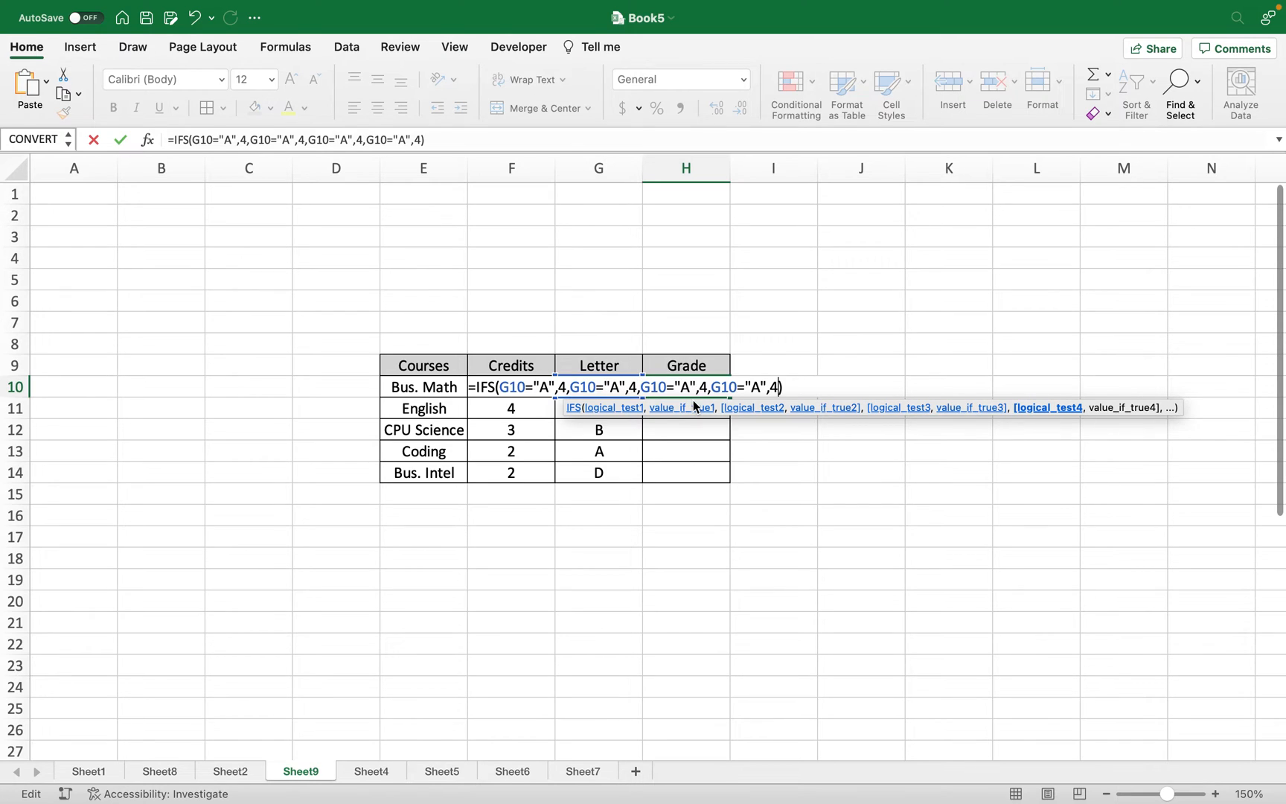
{"action": "key", "text": "super+v"}
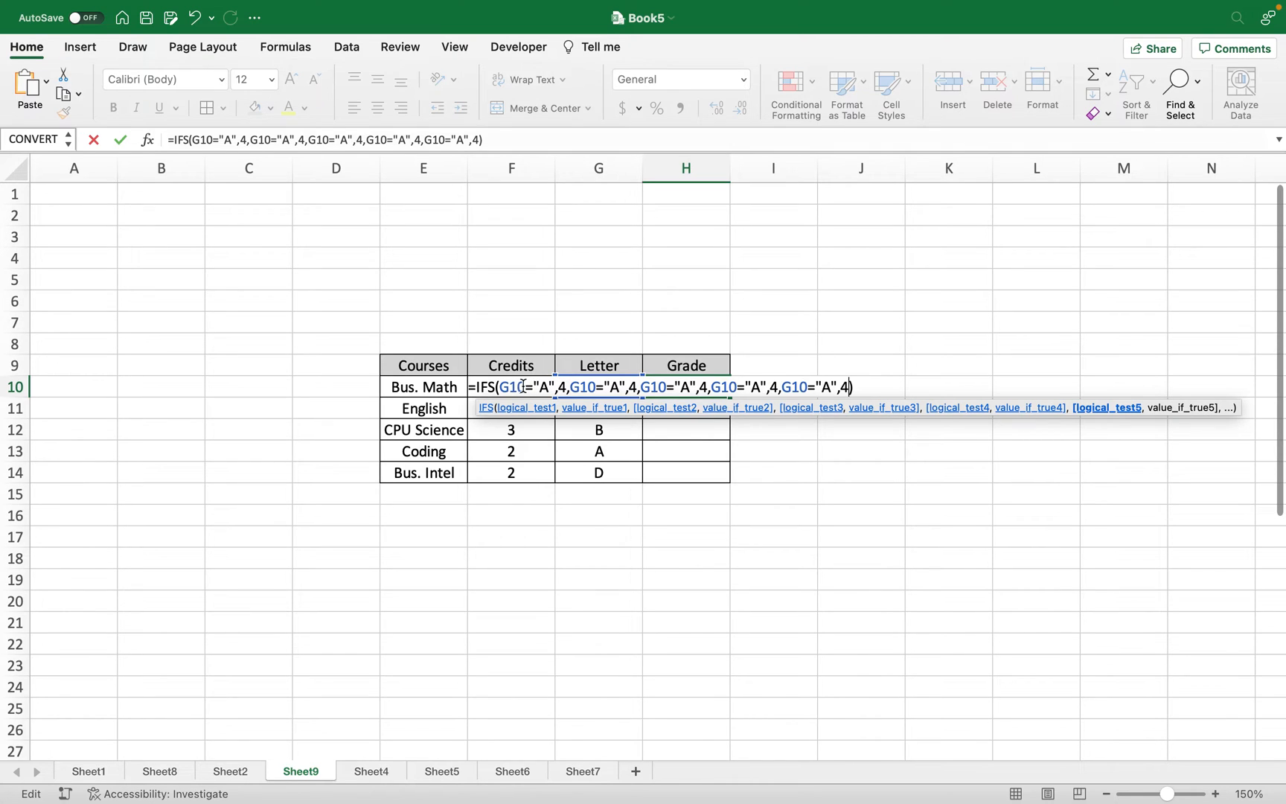
Step: Change the second condition pair of the H10 formula to G10="B",3
{"action": "left_click", "coordinate": [616, 386]}
{"action": "key", "text": "BackSpace"}
{"action": "type", "text": "B"}
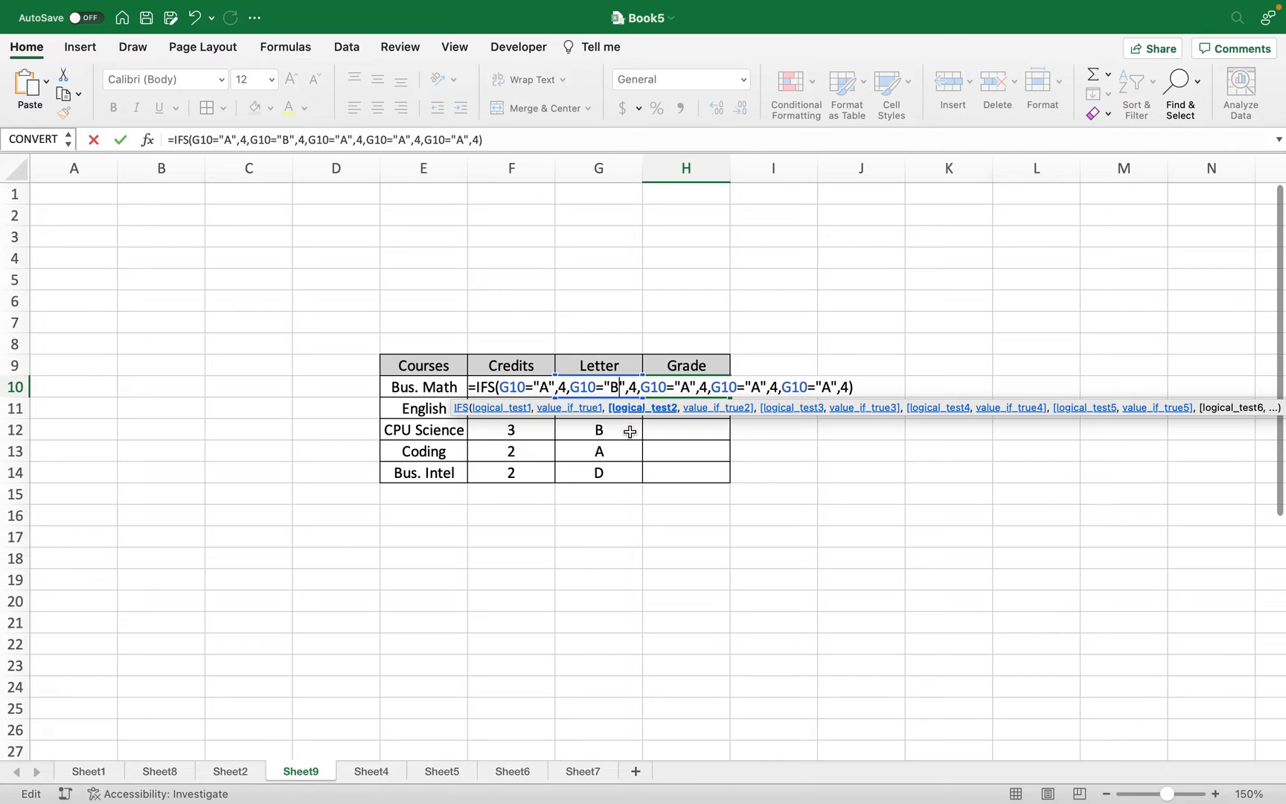
{"action": "key", "text": "Right"}
{"action": "key", "text": "Right"}
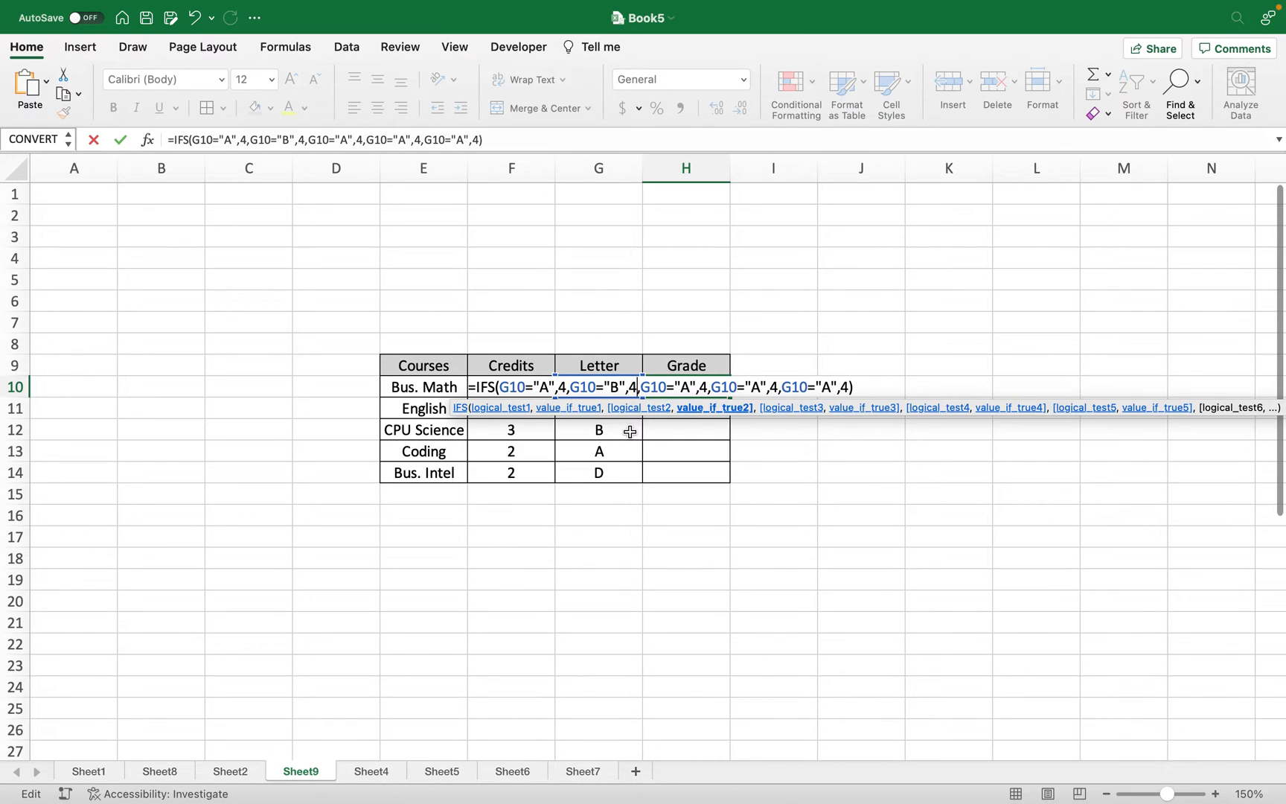
{"action": "key", "text": "BackSpace"}
{"action": "key", "text": "BackSpace"}
{"action": "type", "text": "3,"}
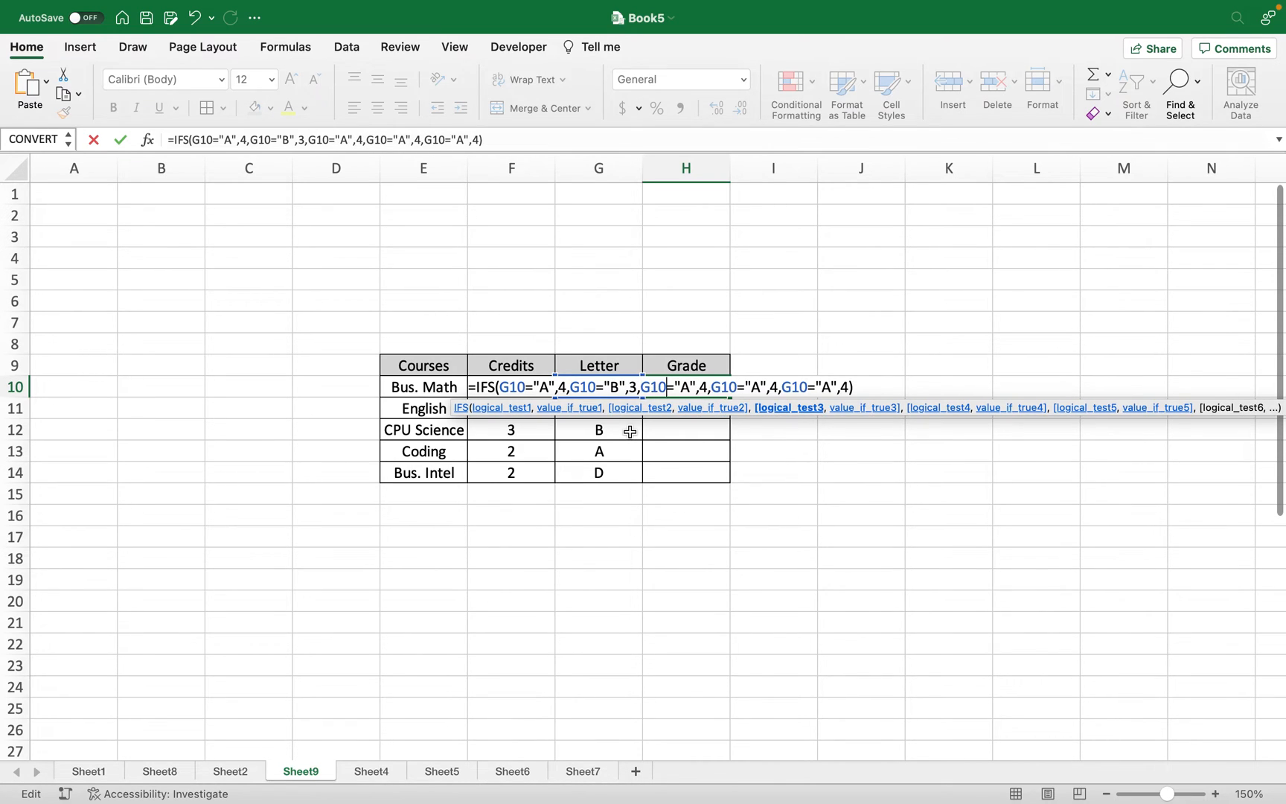
Step: Change the third condition pair of the H10 formula to G10="C",2
{"action": "key", "text": "BackSpace"}
{"action": "type", "text": "C"}
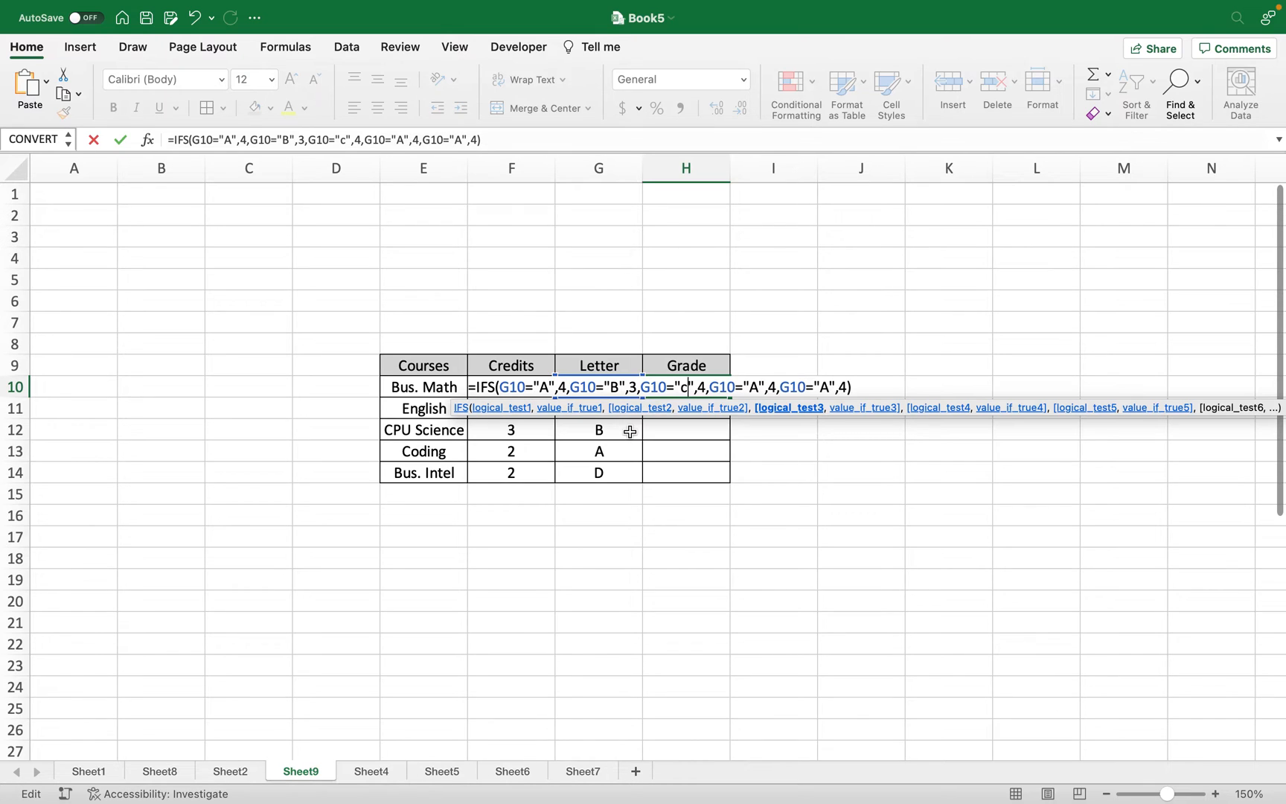
{"action": "key", "text": "BackSpace"}
{"action": "type", "text": "C"}
{"action": "key", "text": "Right"}
{"action": "key", "text": "Right"}
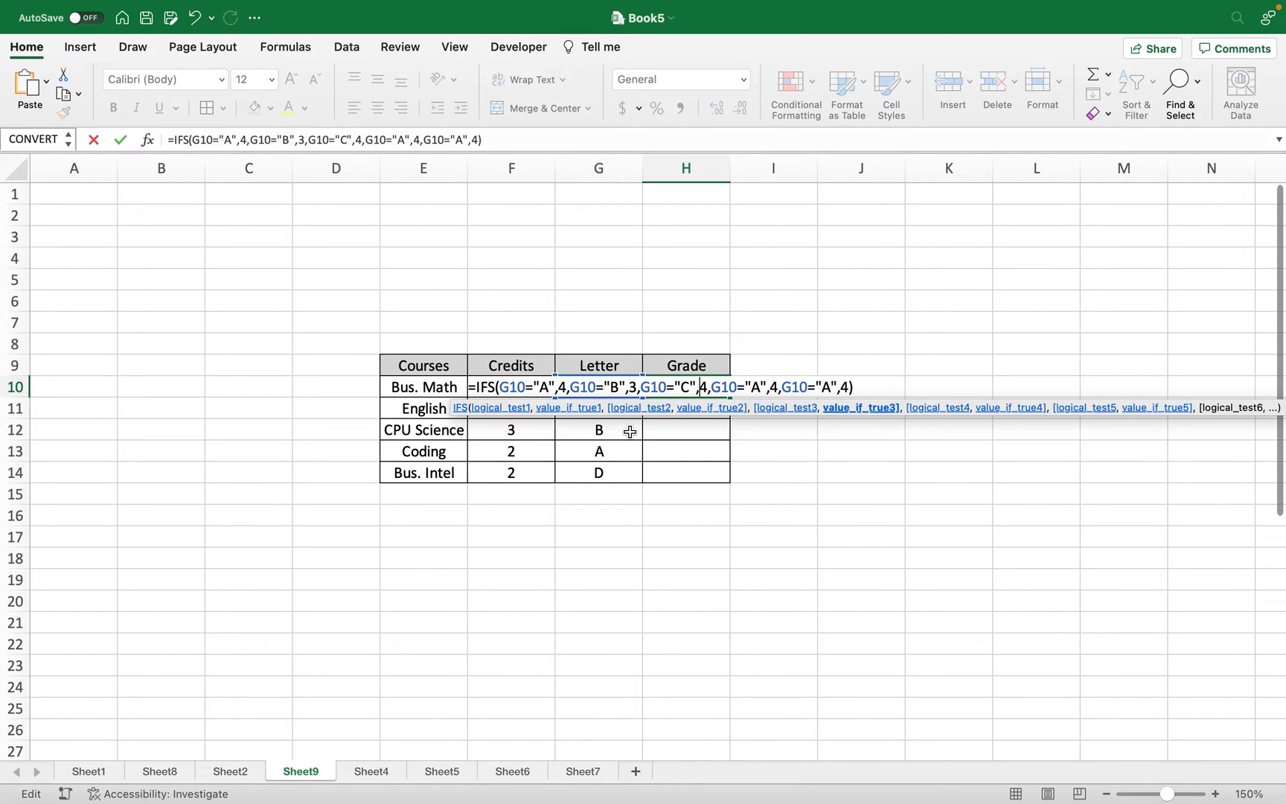
{"action": "key", "text": "Delete"}
{"action": "type", "text": "2"}
{"action": "key", "text": "Right"}
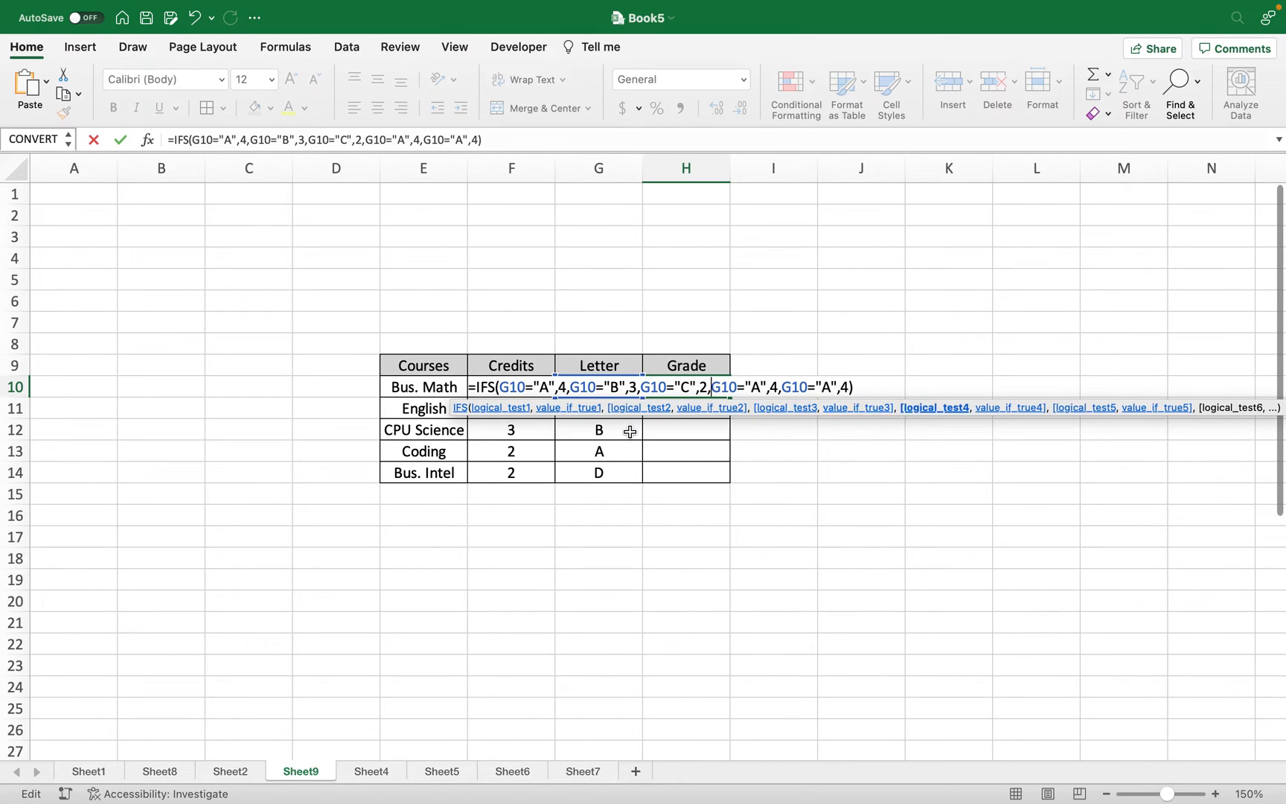
Step: Change the fourth condition pair of the H10 formula to G10="D",1
{"action": "key", "text": "BackSpace"}
{"action": "type", "text": "D"}
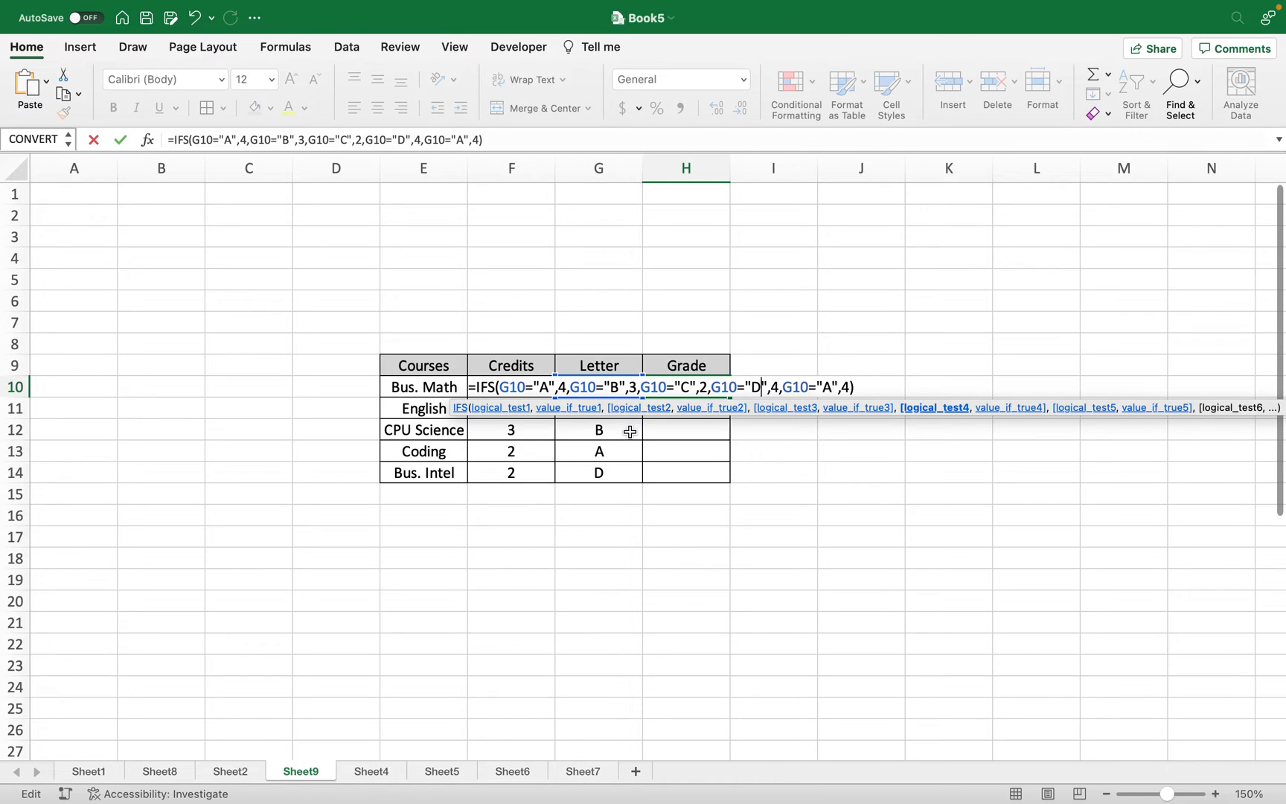
{"action": "key", "text": "Right"}
{"action": "key", "text": "Right"}
{"action": "key", "text": "Right"}
{"action": "key", "text": "BackSpace"}
{"action": "type", "text": "1"}
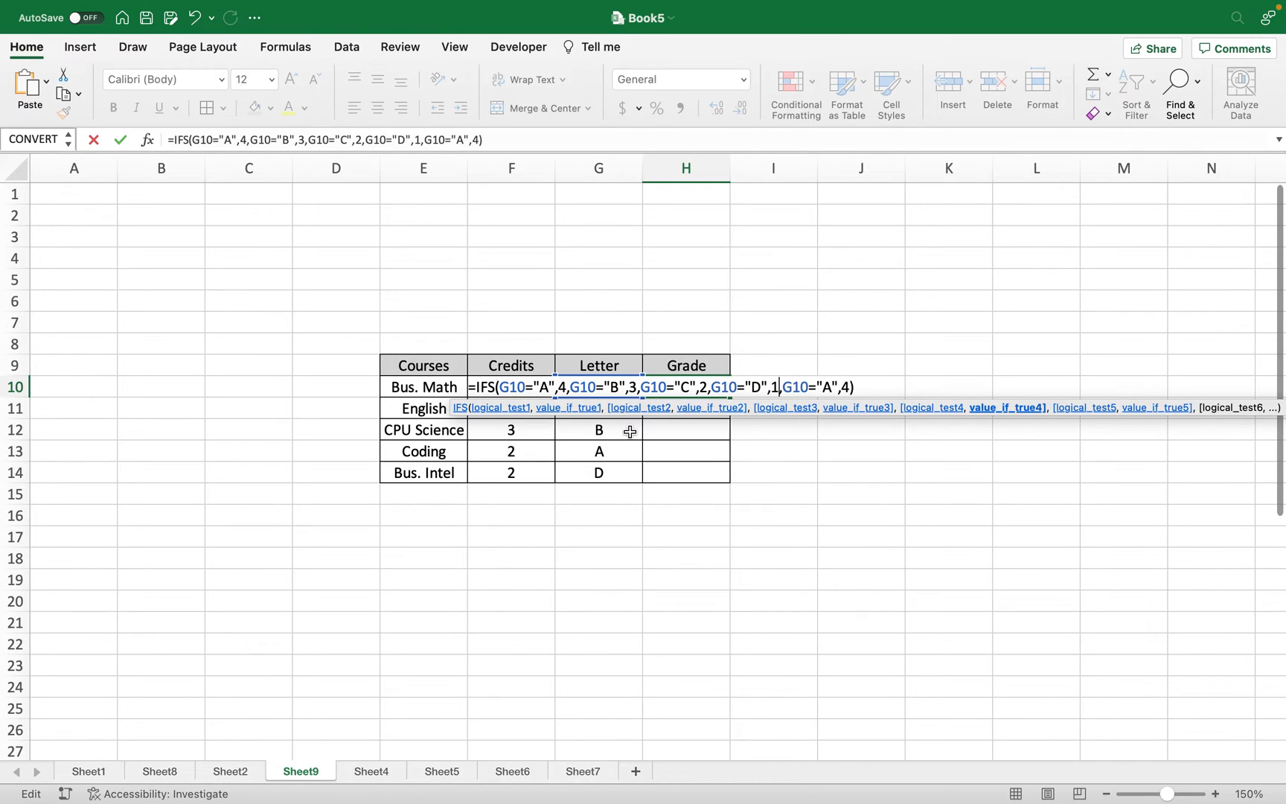
Step: Change the fifth condition pair of the H10 formula to G10="F",0 and commit the formula
{"action": "key", "text": "Right"}
{"action": "key", "text": "Right"}
{"action": "key", "text": "BackSpace"}
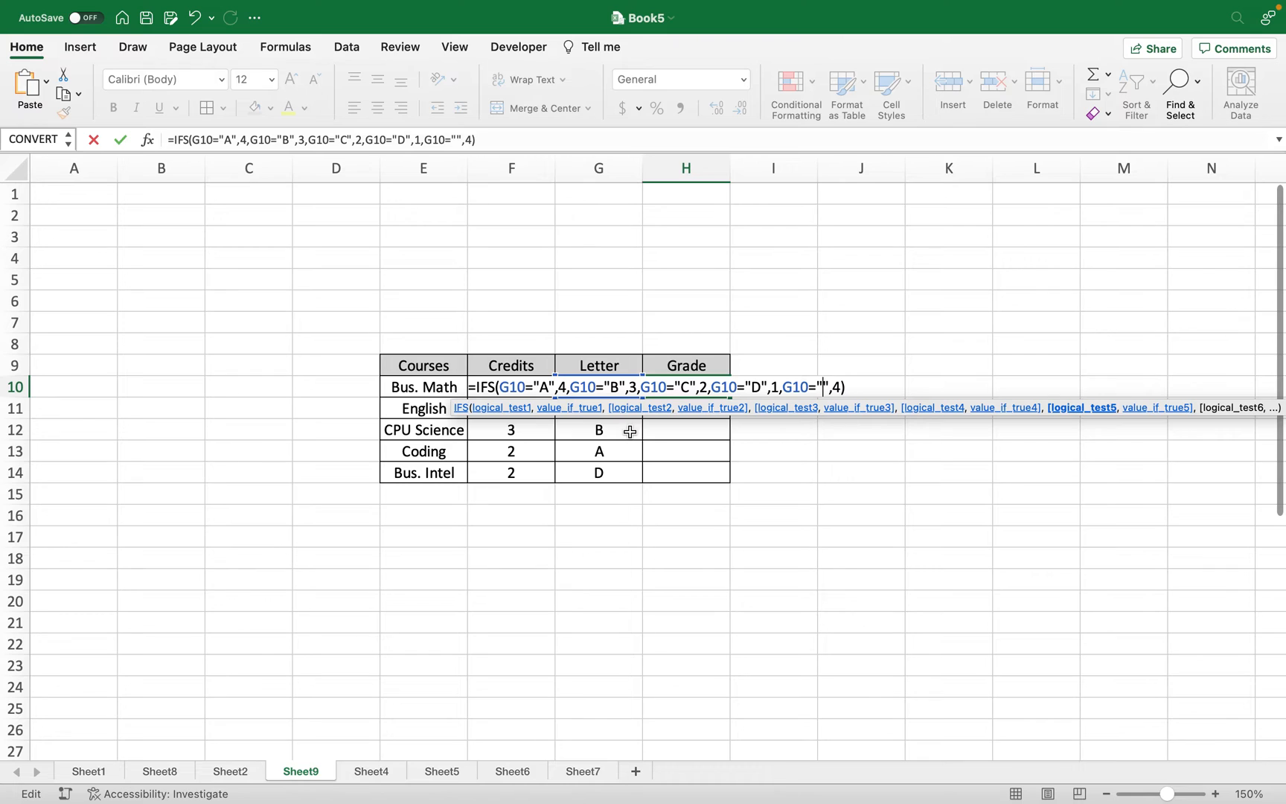
{"action": "type", "text": "F"}
{"action": "key", "text": "Right"}
{"action": "key", "text": "Right"}
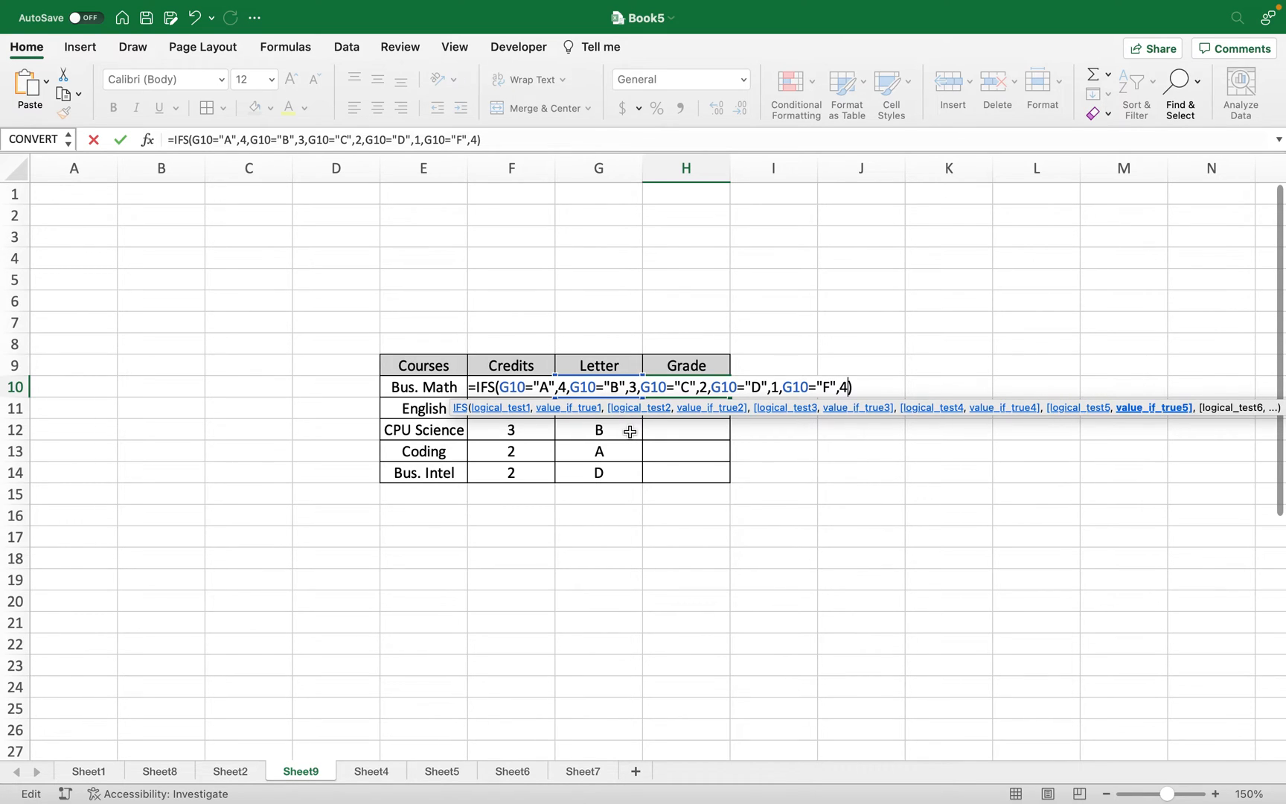
{"action": "key", "text": "BackSpace"}
{"action": "type", "text": "0"}
{"action": "key", "text": "Return"}
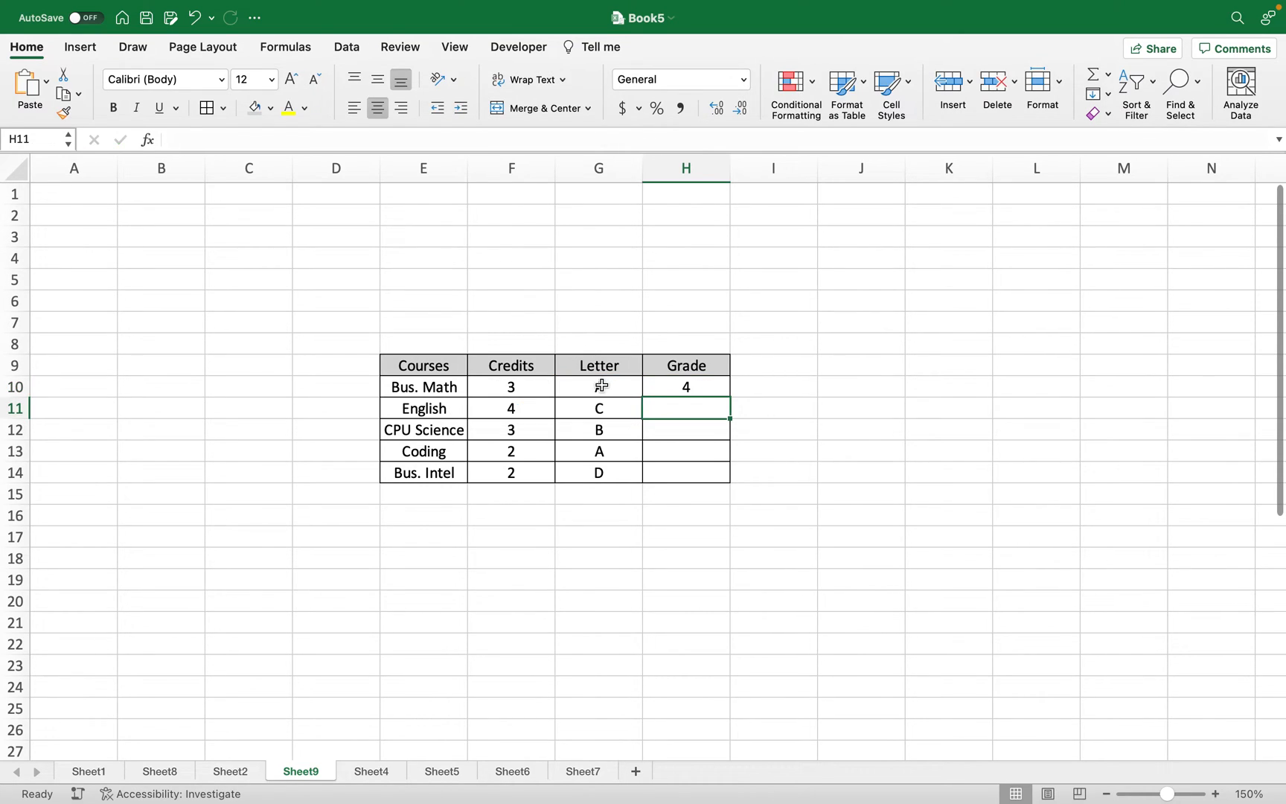
Step: Test the grade formula by switching the Bus. Math letter to B and D and back to A
{"action": "left_click", "coordinate": [602, 384]}
{"action": "left_click", "coordinate": [649, 388]}
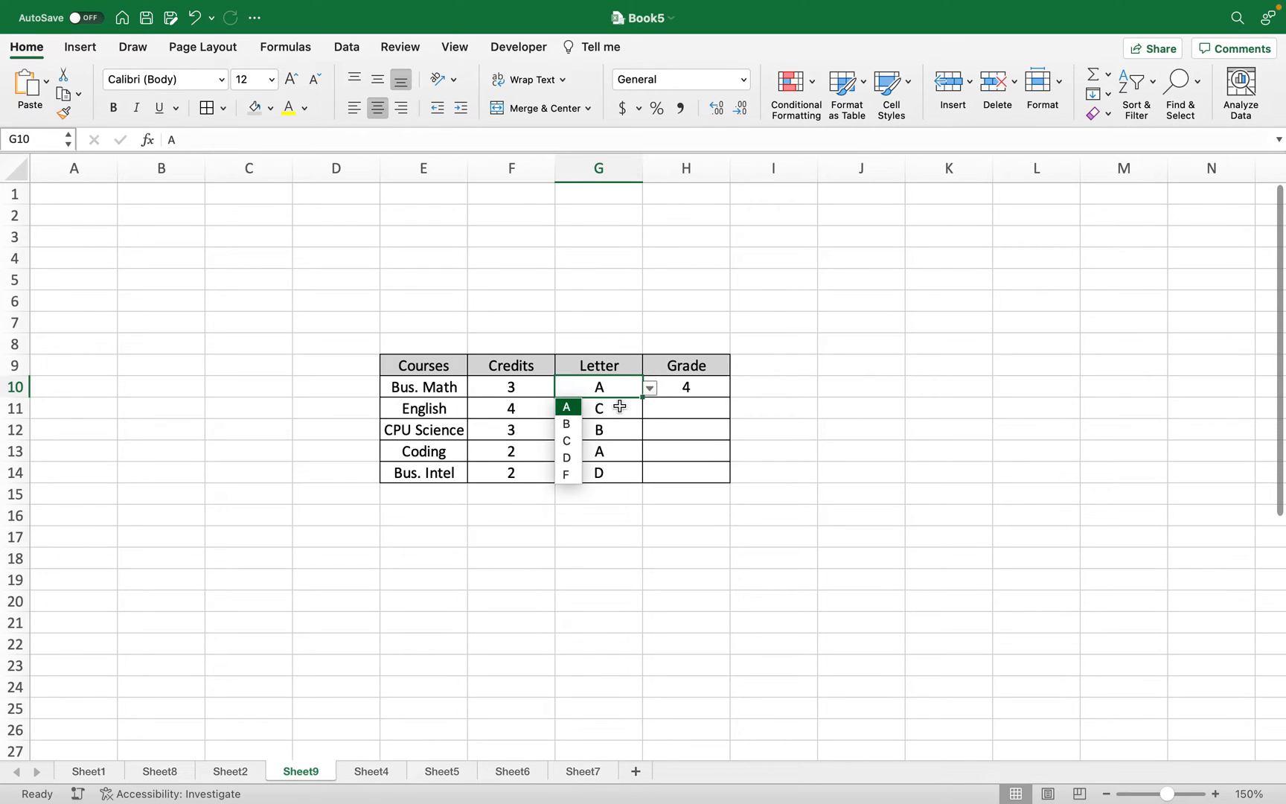
{"action": "left_click", "coordinate": [576, 430]}
{"action": "left_click", "coordinate": [649, 388]}
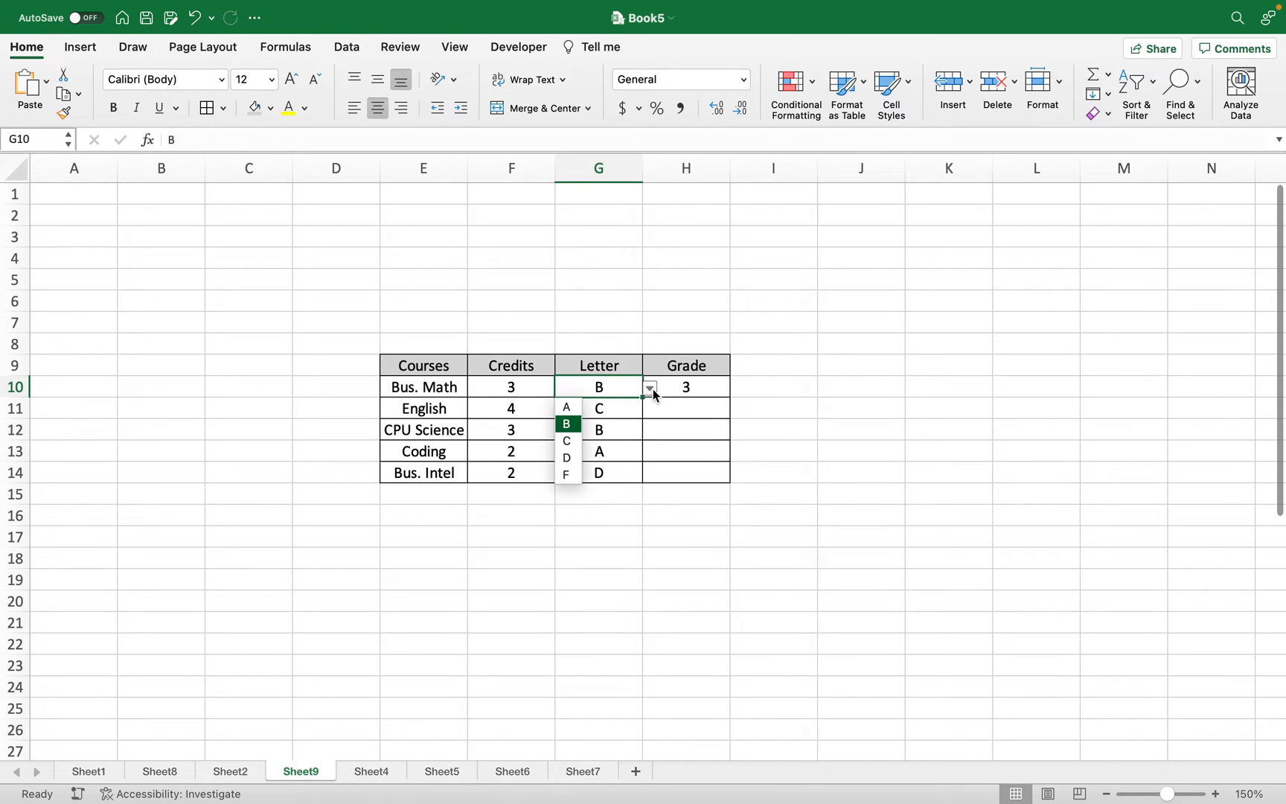
{"action": "left_click", "coordinate": [568, 460]}
{"action": "left_click", "coordinate": [650, 387]}
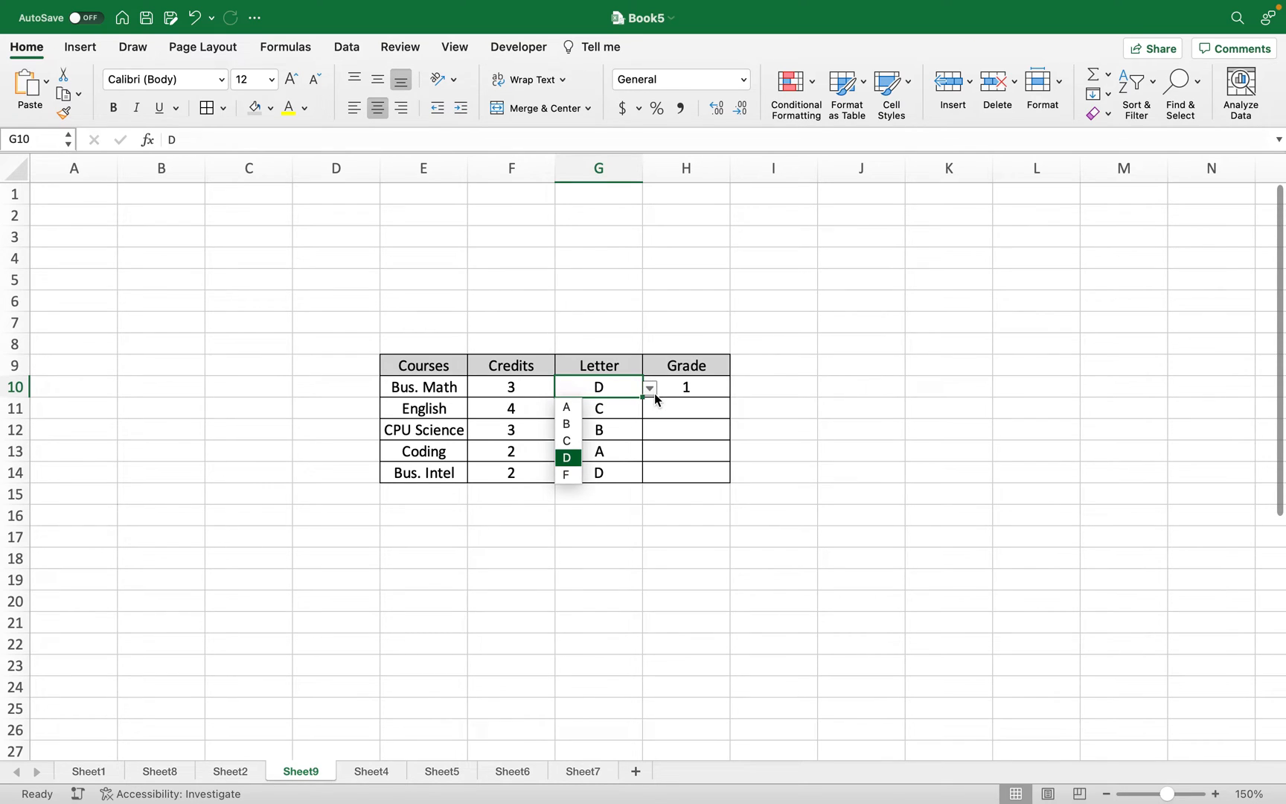
{"action": "left_click", "coordinate": [568, 408]}
{"action": "left_click", "coordinate": [609, 406]}
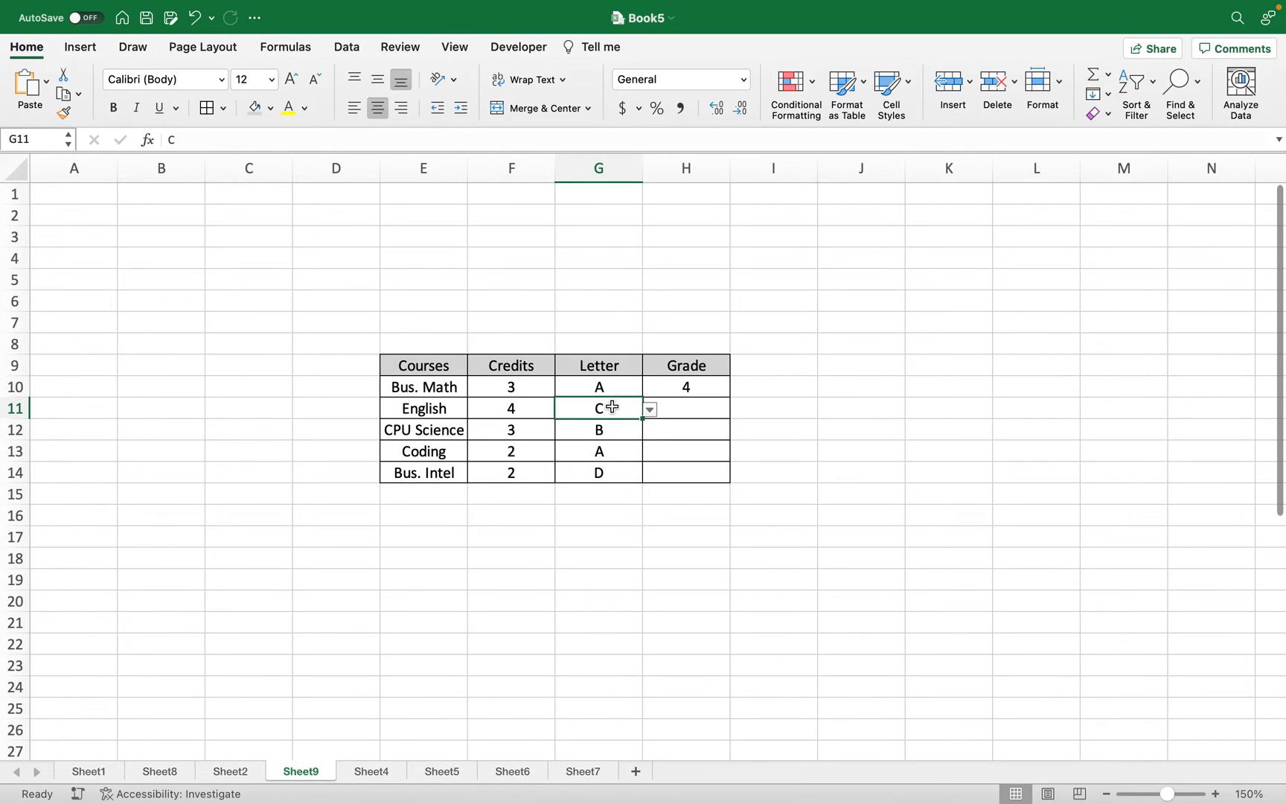
{"action": "left_click", "coordinate": [622, 432]}
{"action": "key", "text": "Left"}
{"action": "key", "text": "shift+Up"}
{"action": "key", "text": "Right"}
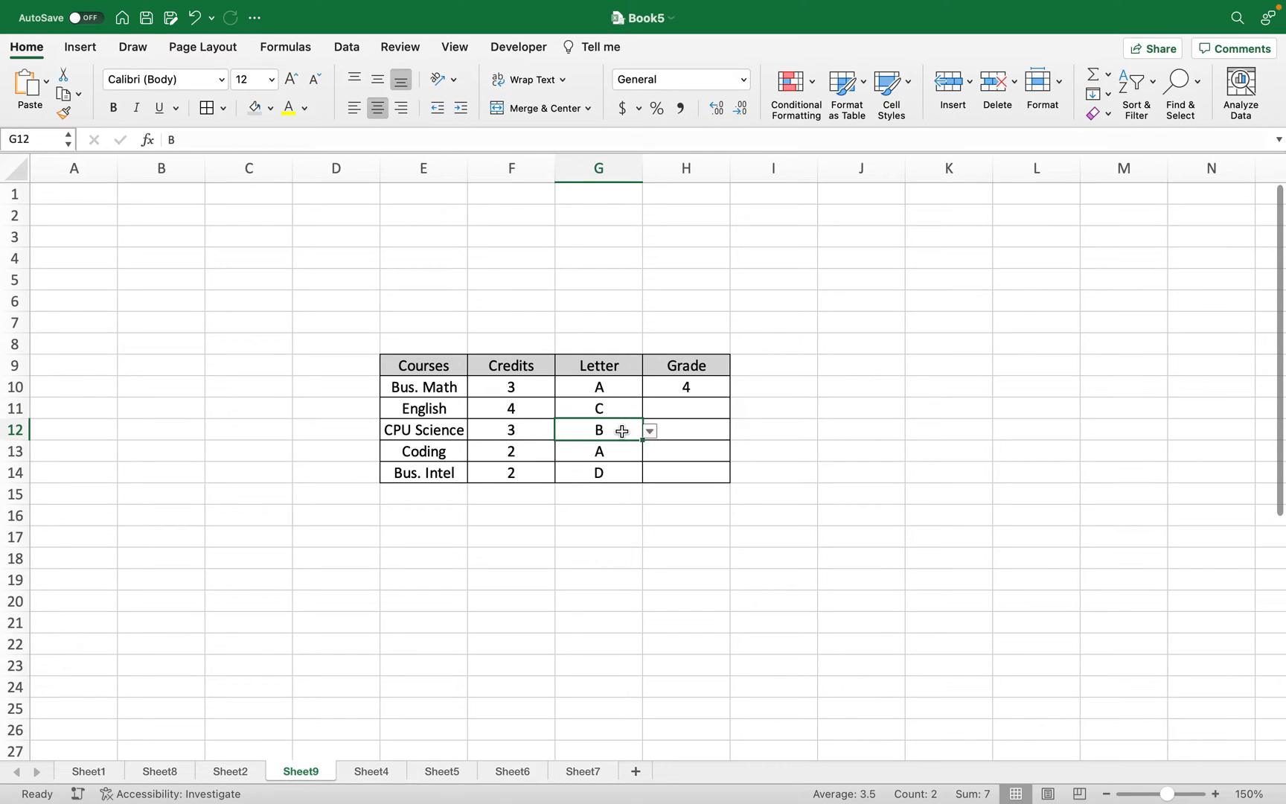
Step: Copy the grade formula from H10 down through H14 for the remaining courses
{"action": "key", "text": "Up"}
{"action": "key", "text": "Up"}
{"action": "left_click", "coordinate": [686, 387]}
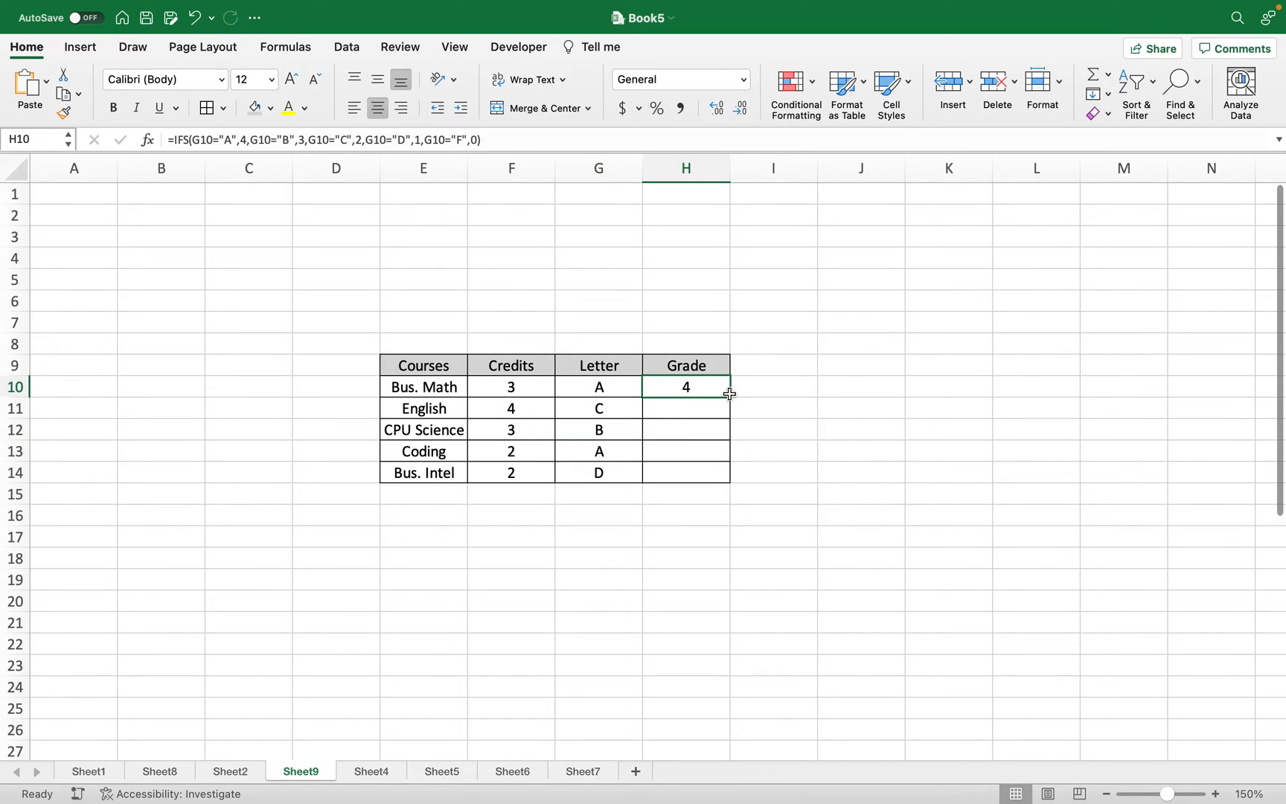
{"action": "left_click_drag", "start_coordinate": [731, 395], "coordinate": [715, 474]}
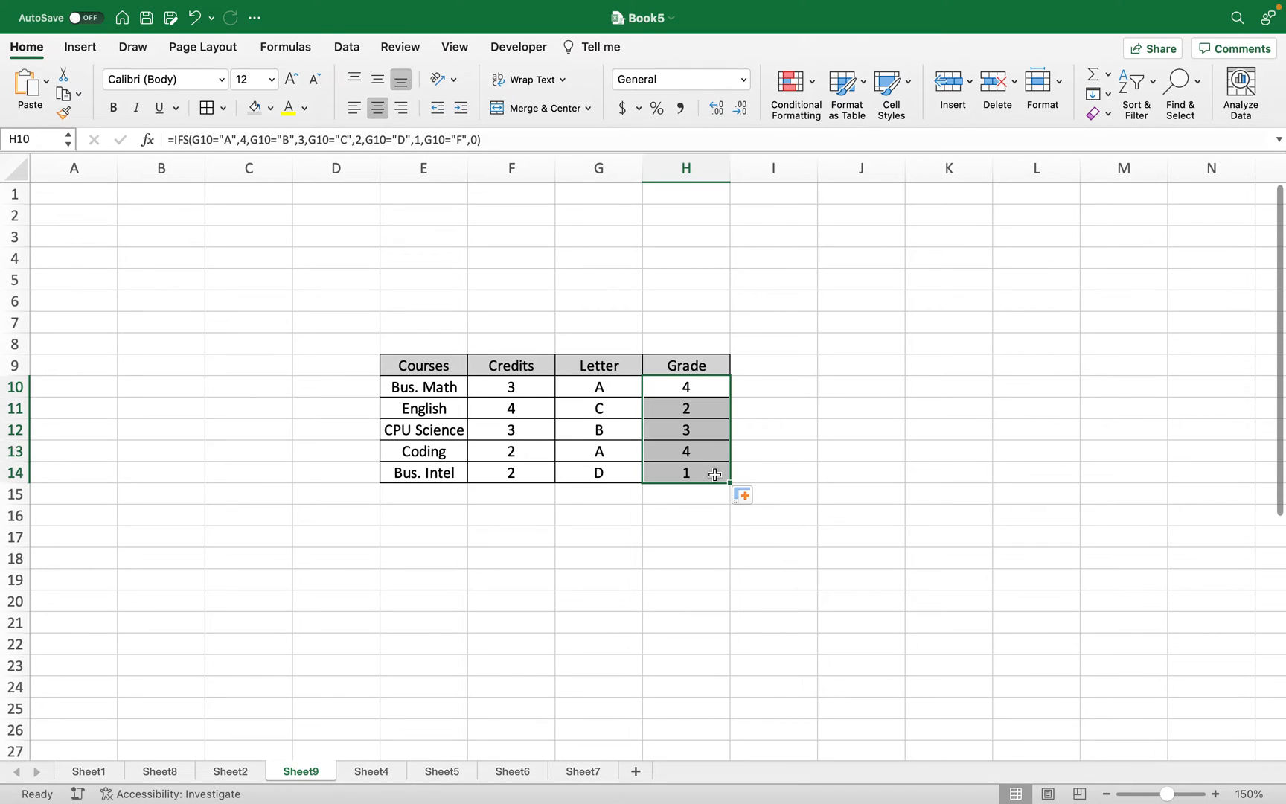
{"action": "left_click", "coordinate": [659, 413]}
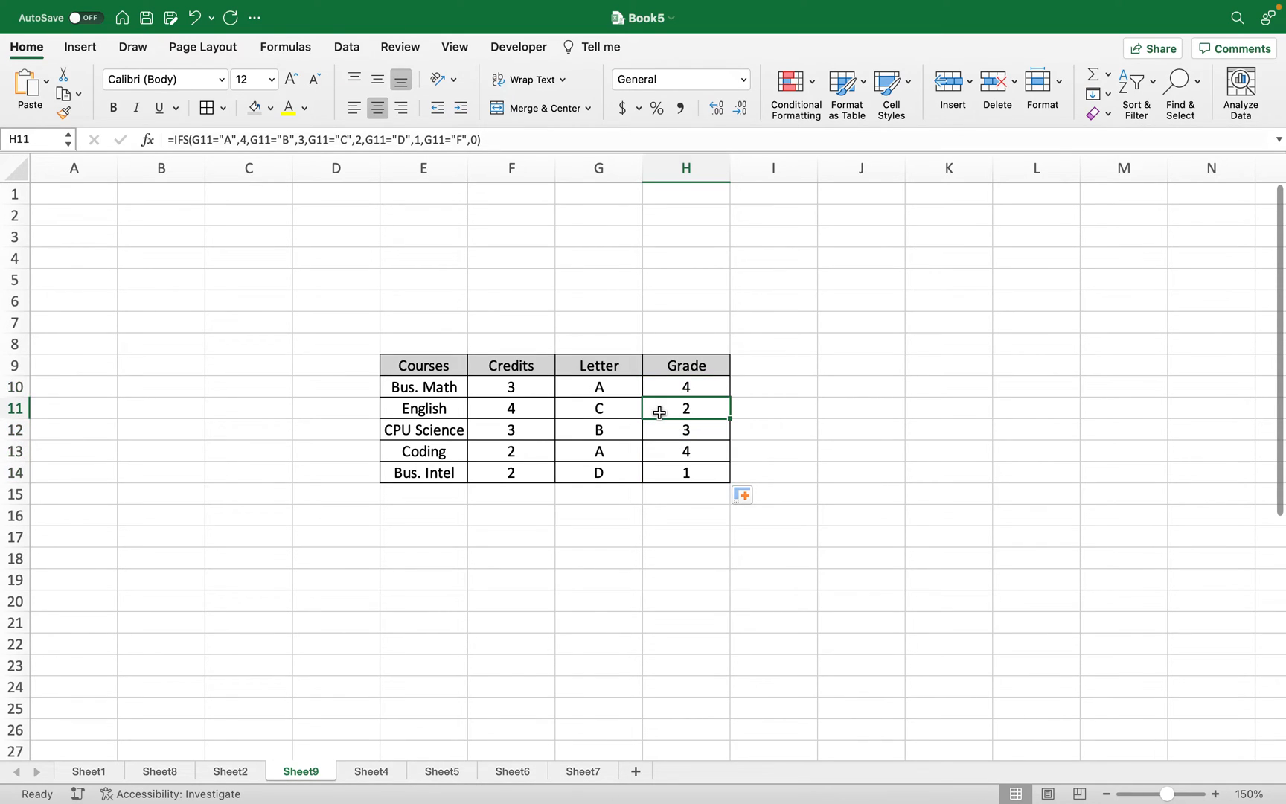
Step: Enter the column header "Grade x Credits" in I9 beside the Grade header
{"action": "left_click", "coordinate": [747, 364]}
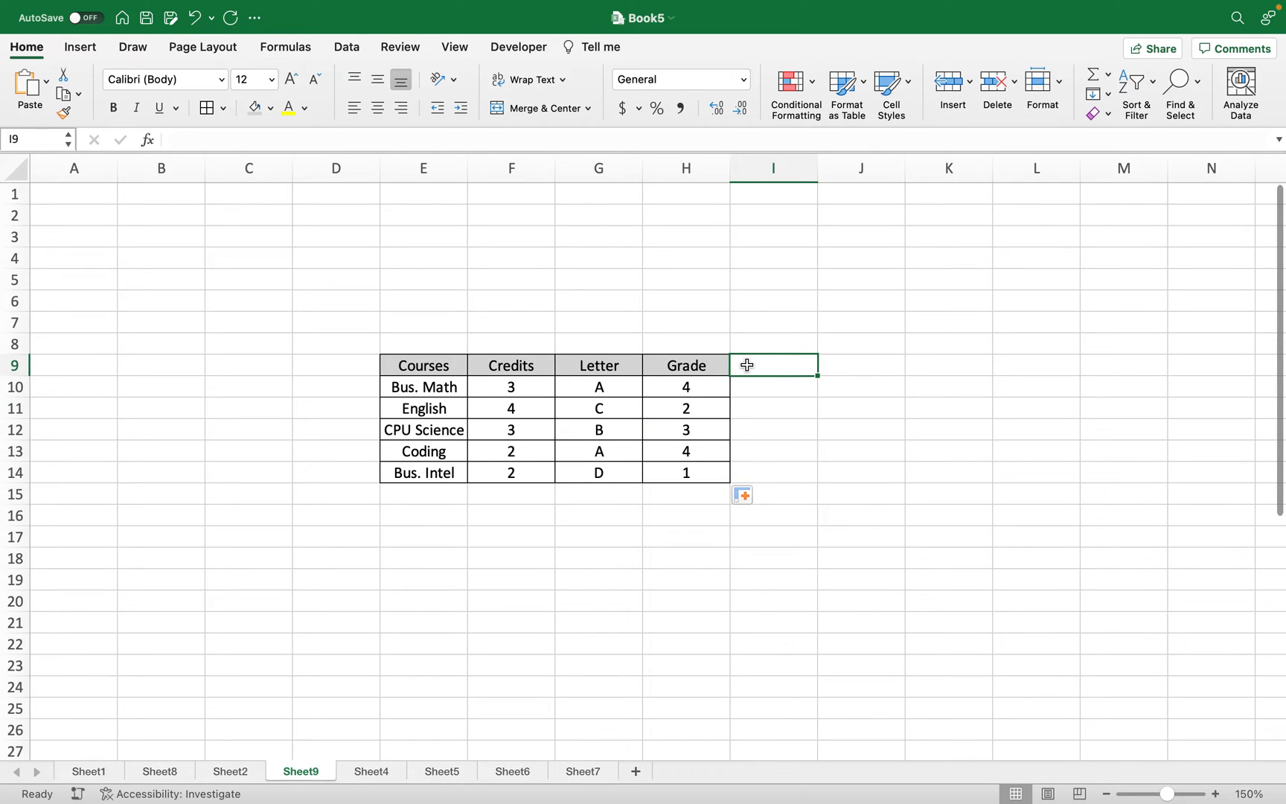
{"action": "type", "text": "Great"}
{"action": "key", "text": "BackSpace"}
{"action": "key", "text": "BackSpace"}
{"action": "key", "text": "BackSpace"}
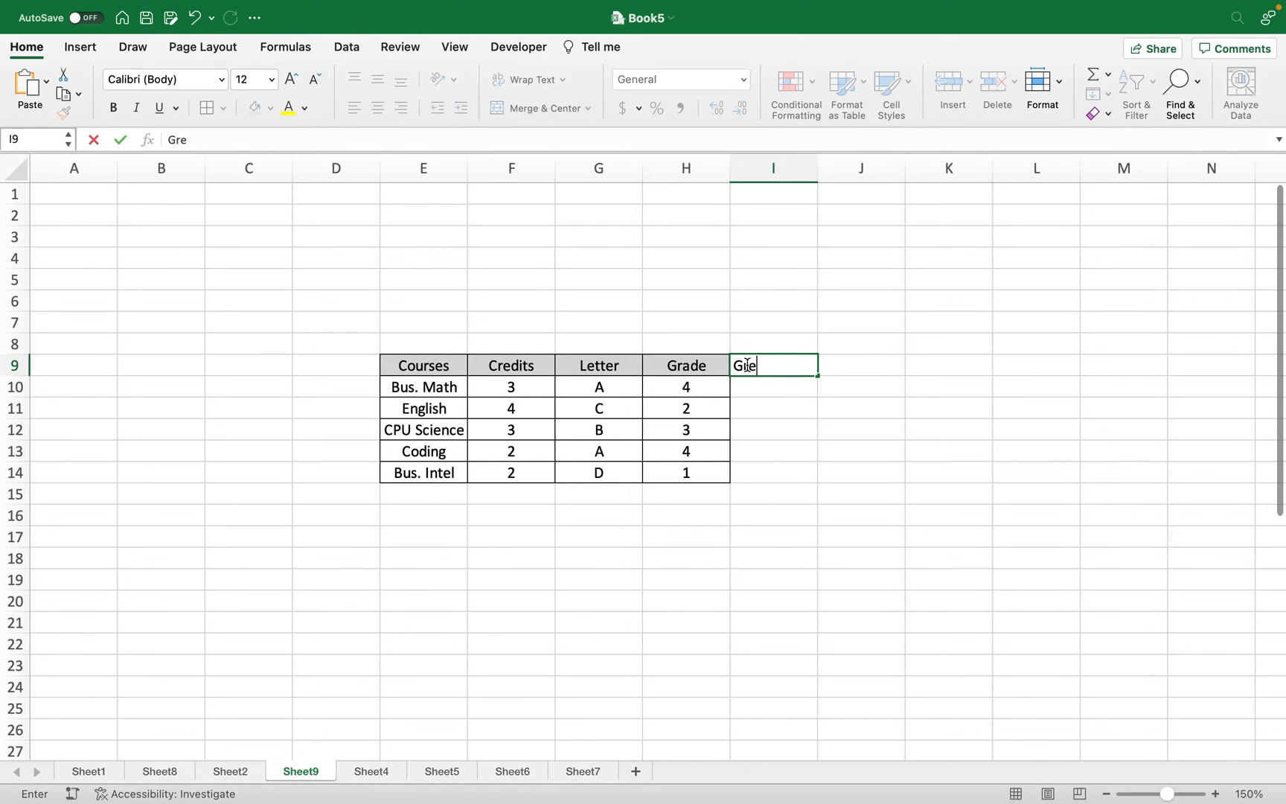
{"action": "type", "text": "ade x Credit"}
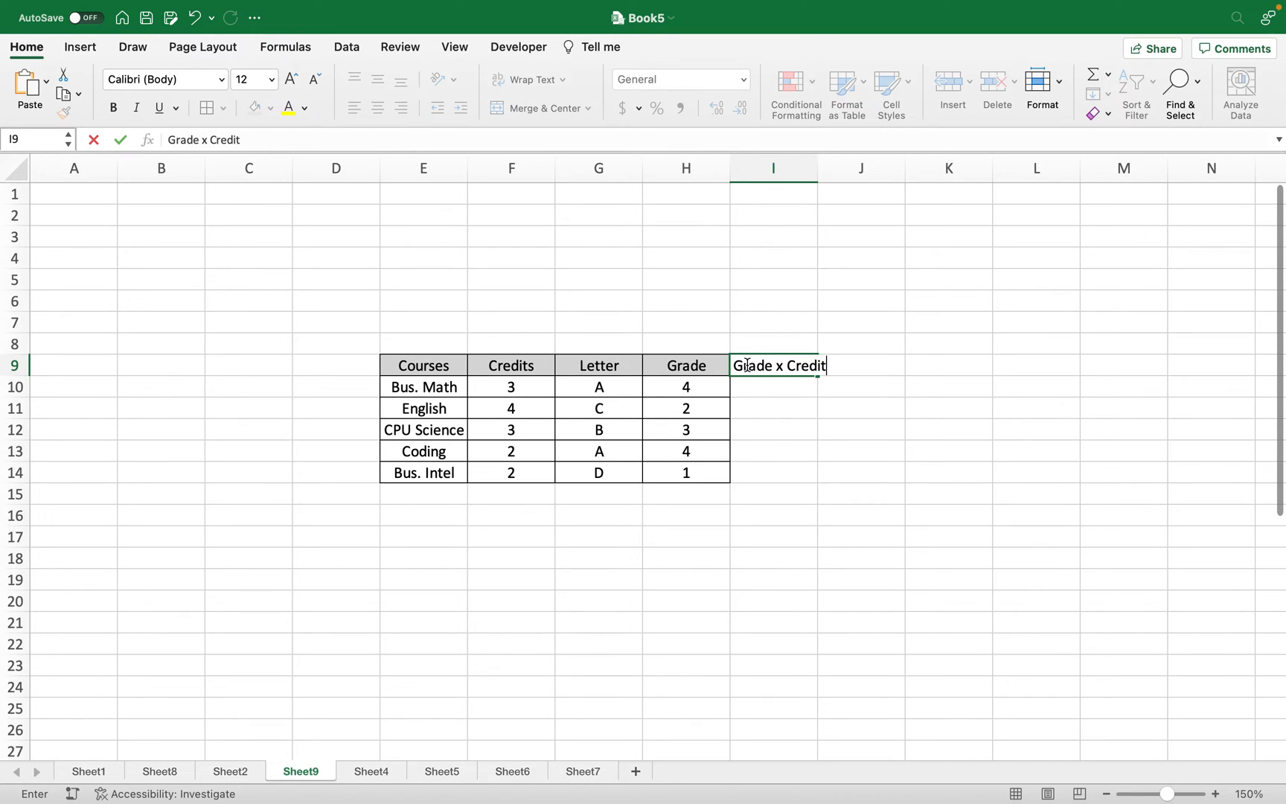
{"action": "type", "text": "s"}
Step: Fit column I to its header width and apply borders to I9:I14
{"action": "double_click", "coordinate": [816, 167]}
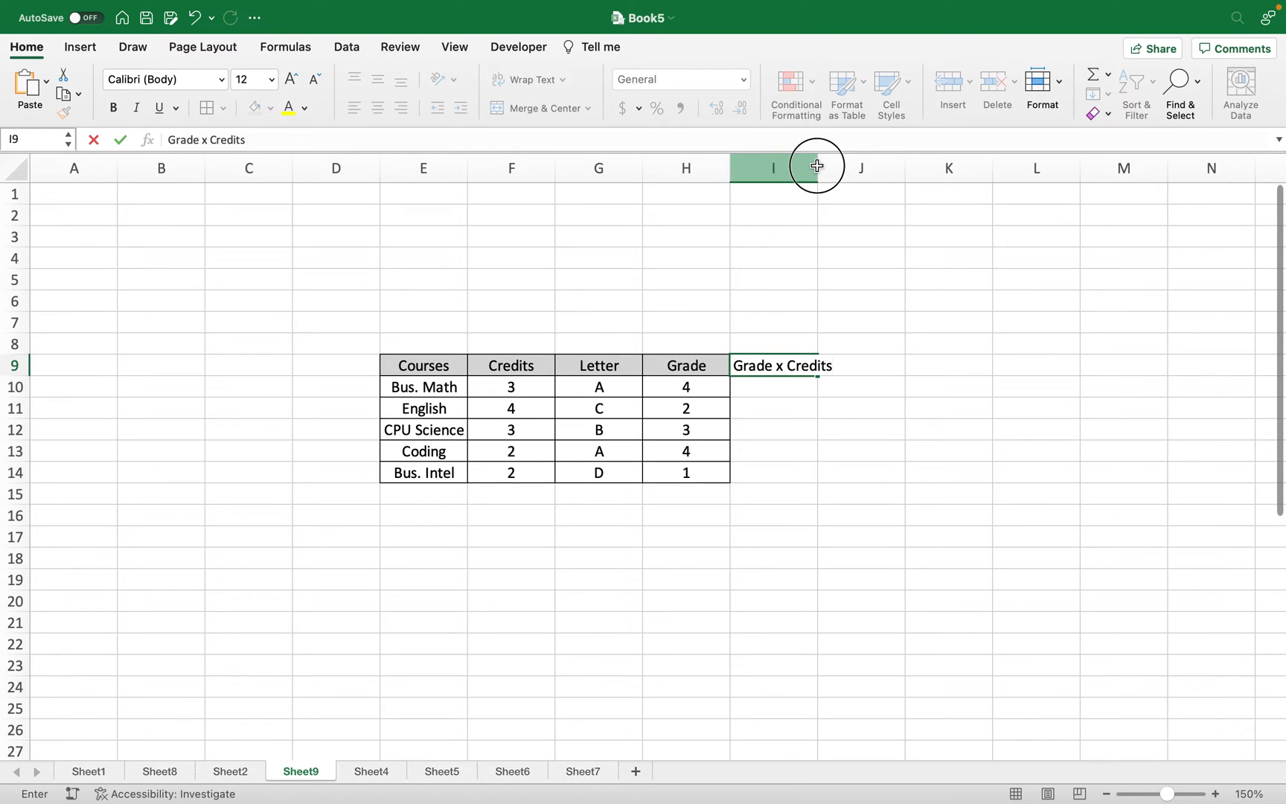
{"action": "left_click", "coordinate": [849, 409]}
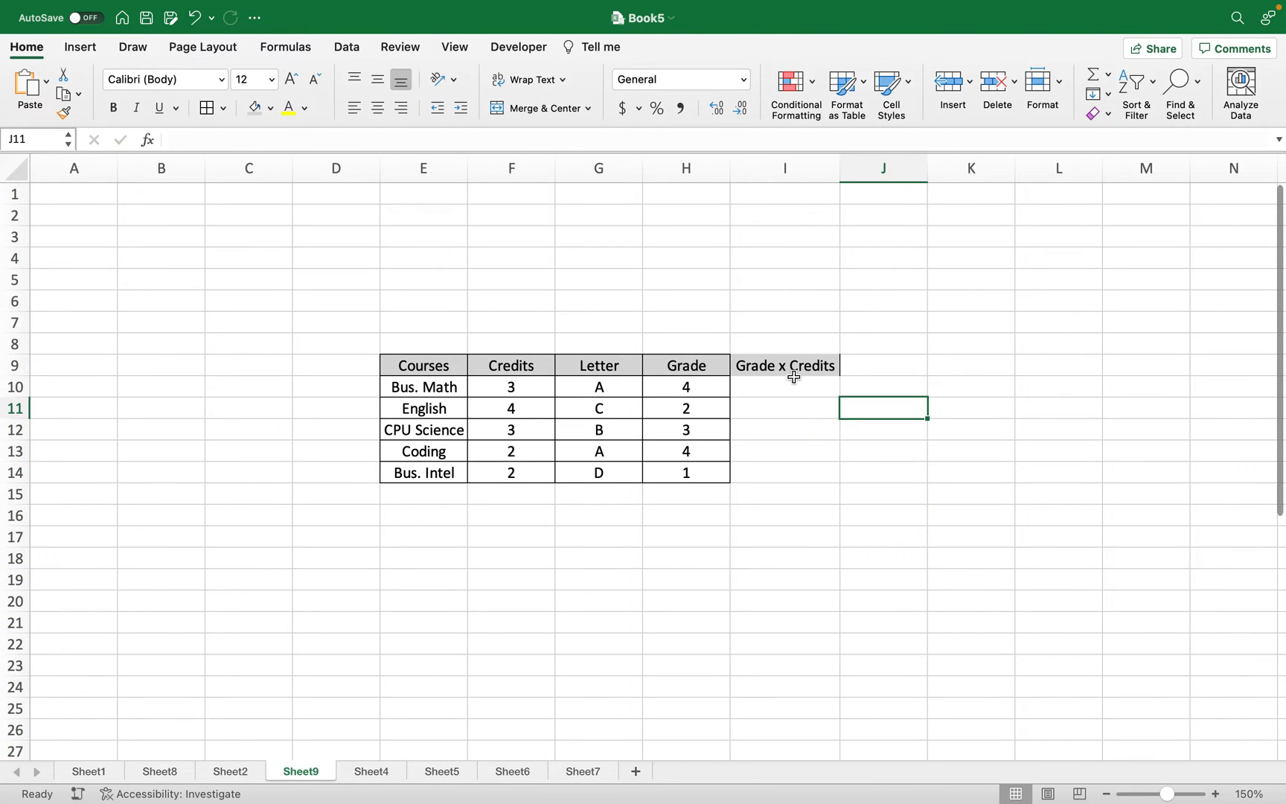
{"action": "left_click_drag", "start_coordinate": [792, 365], "coordinate": [791, 464]}
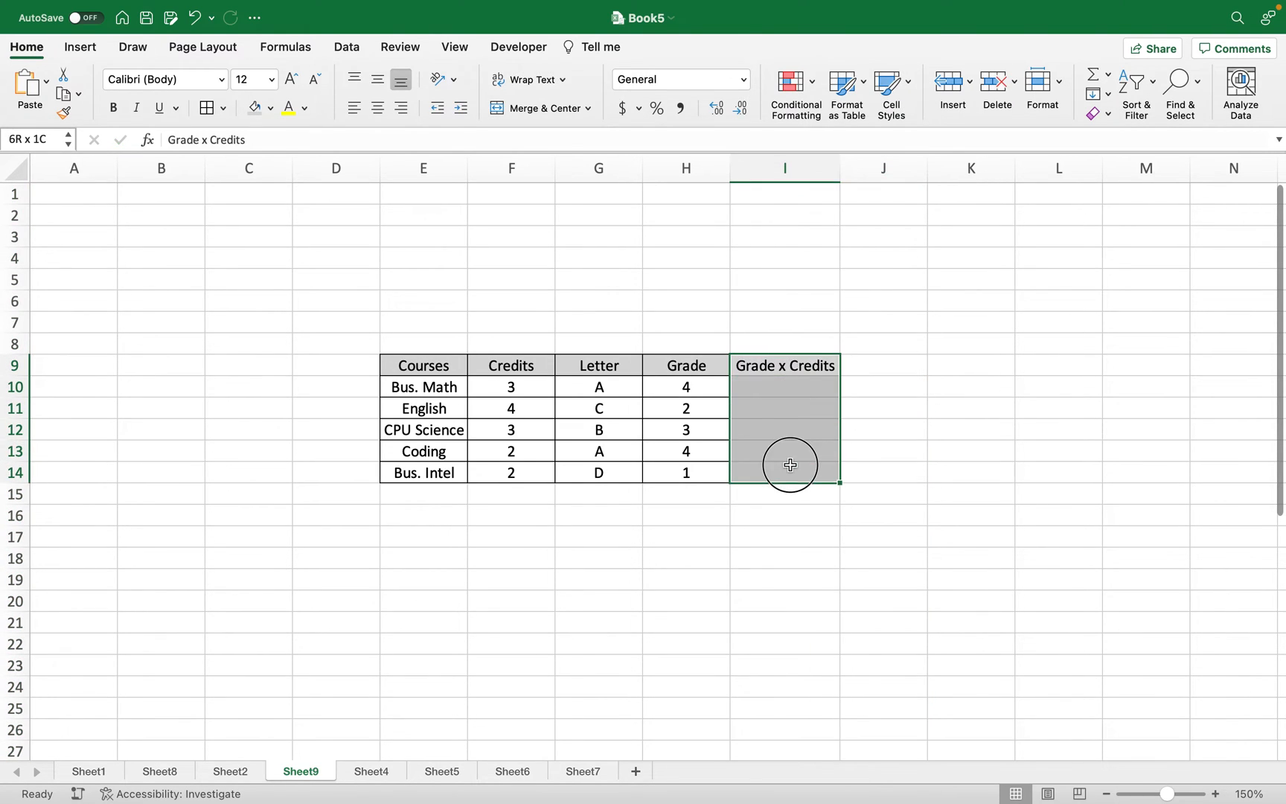
{"action": "left_click", "coordinate": [208, 108]}
Step: Enter =F10*H10 in I10 to multiply credits by grade, and fill it down through I14
{"action": "left_click", "coordinate": [752, 386]}
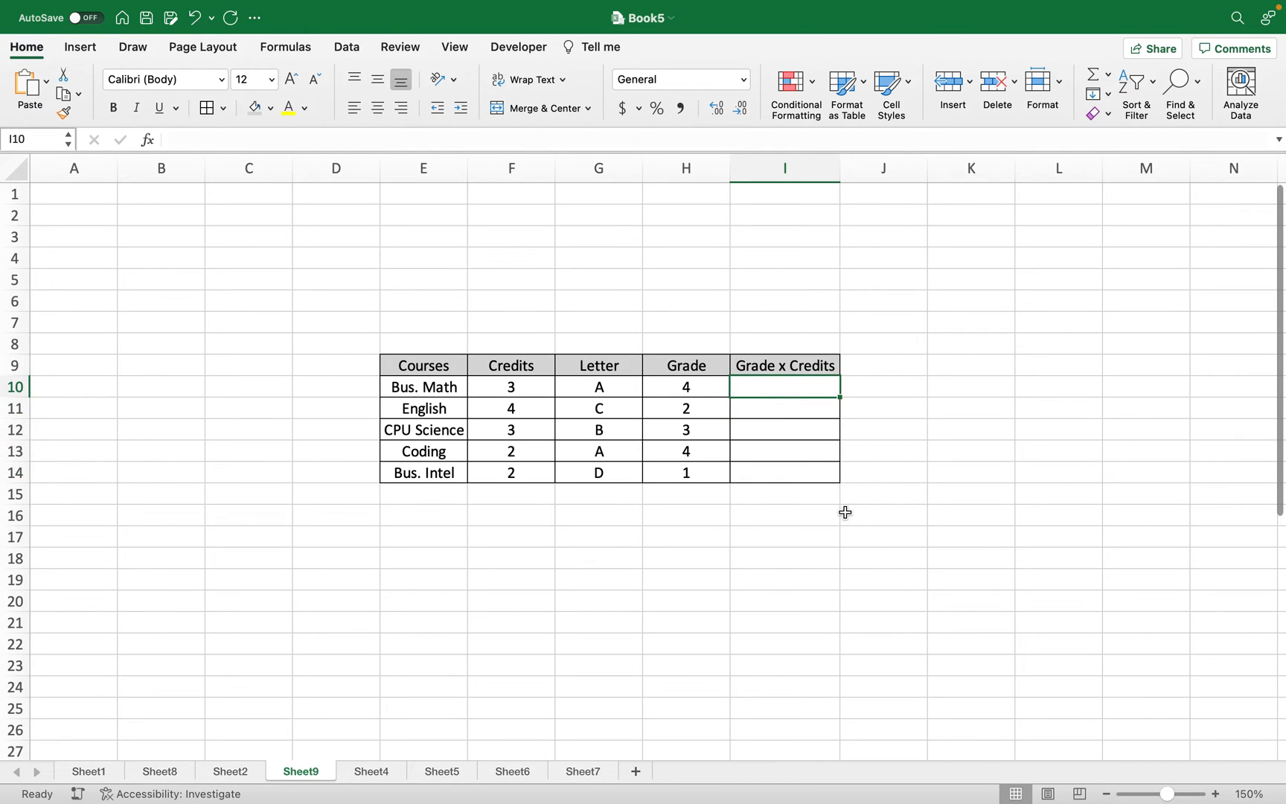
{"action": "type", "text": "="}
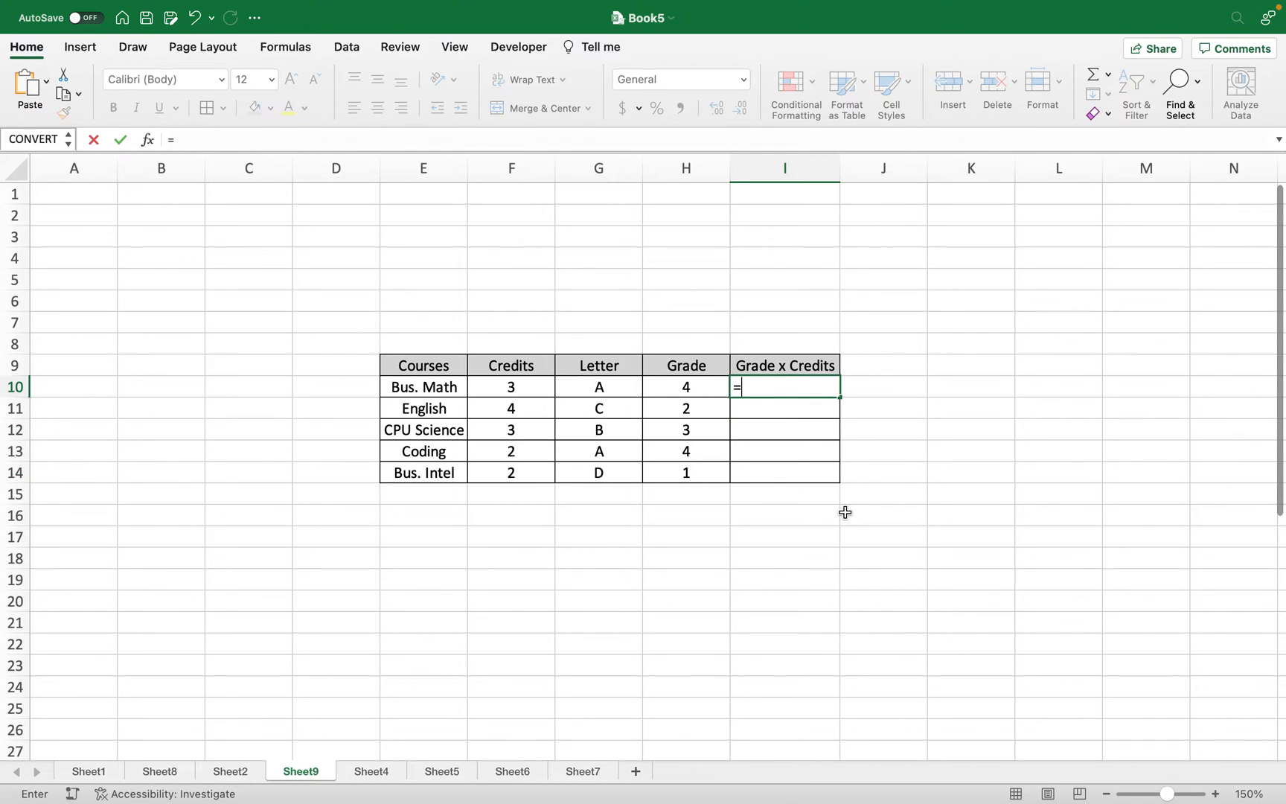
{"action": "key", "text": "Left"}
{"action": "key", "text": "Left"}
{"action": "key", "text": "Left"}
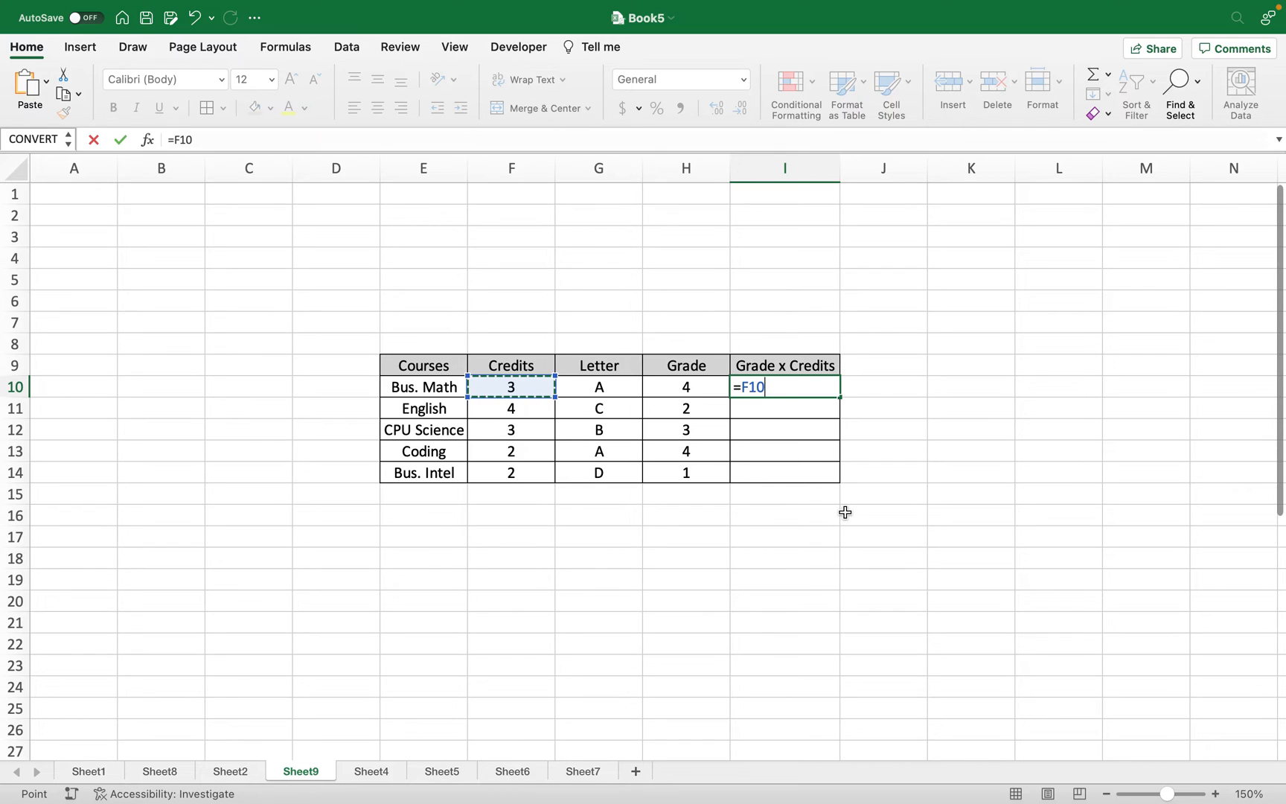
{"action": "type", "text": "*"}
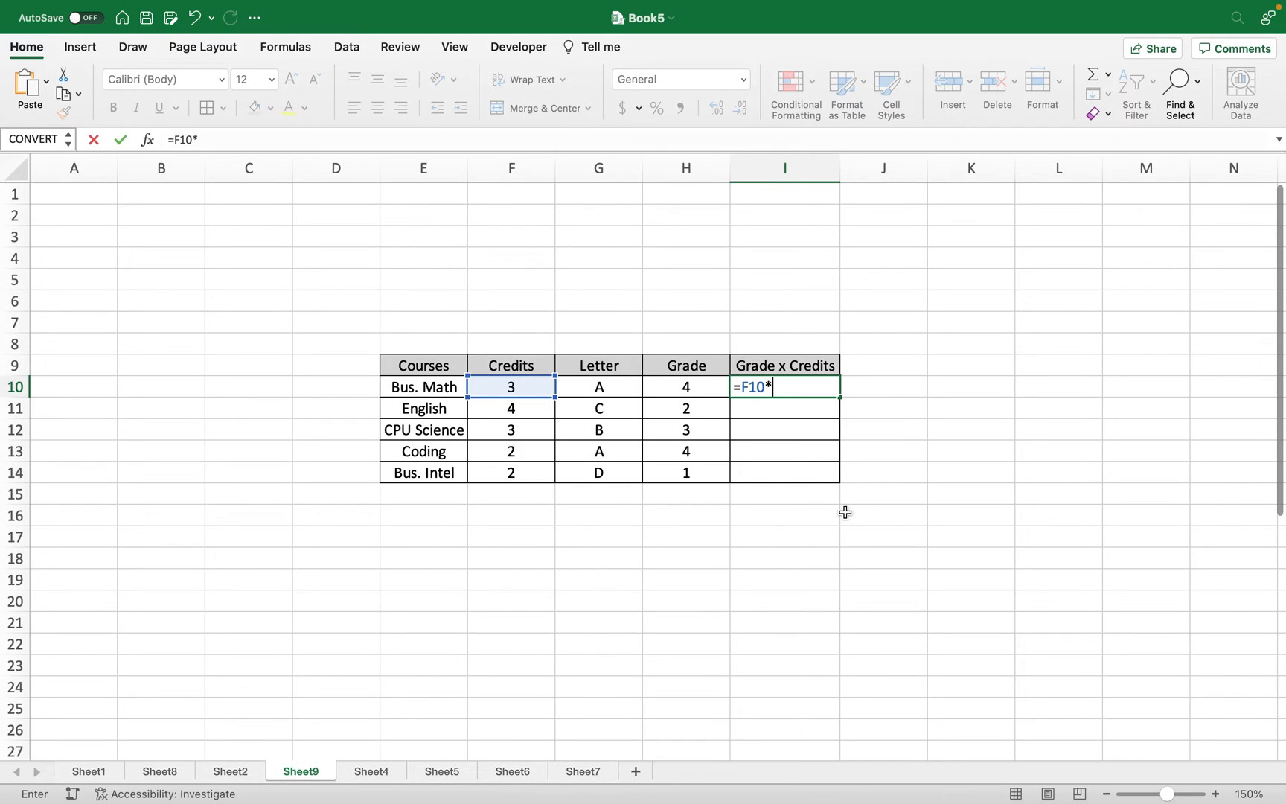
{"action": "key", "text": "Left"}
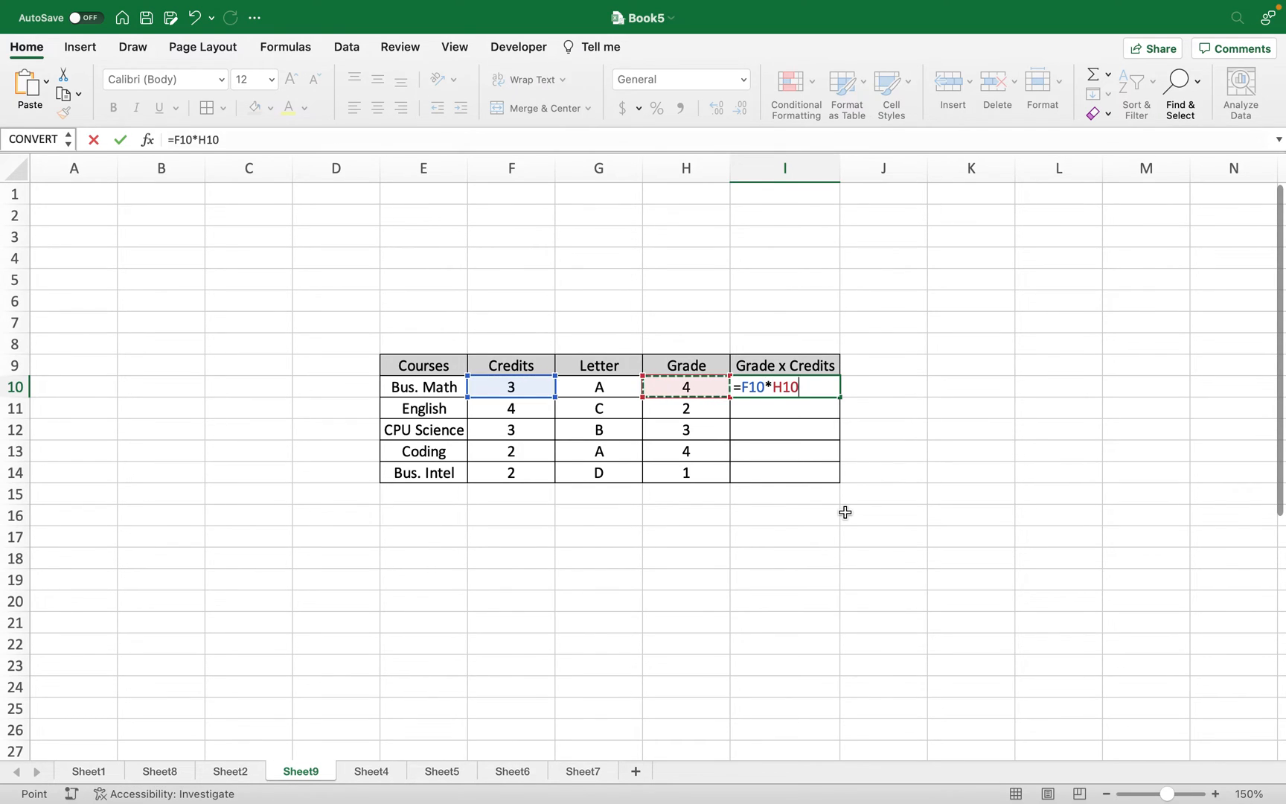
{"action": "key", "text": "Return"}
{"action": "left_click", "coordinate": [826, 386]}
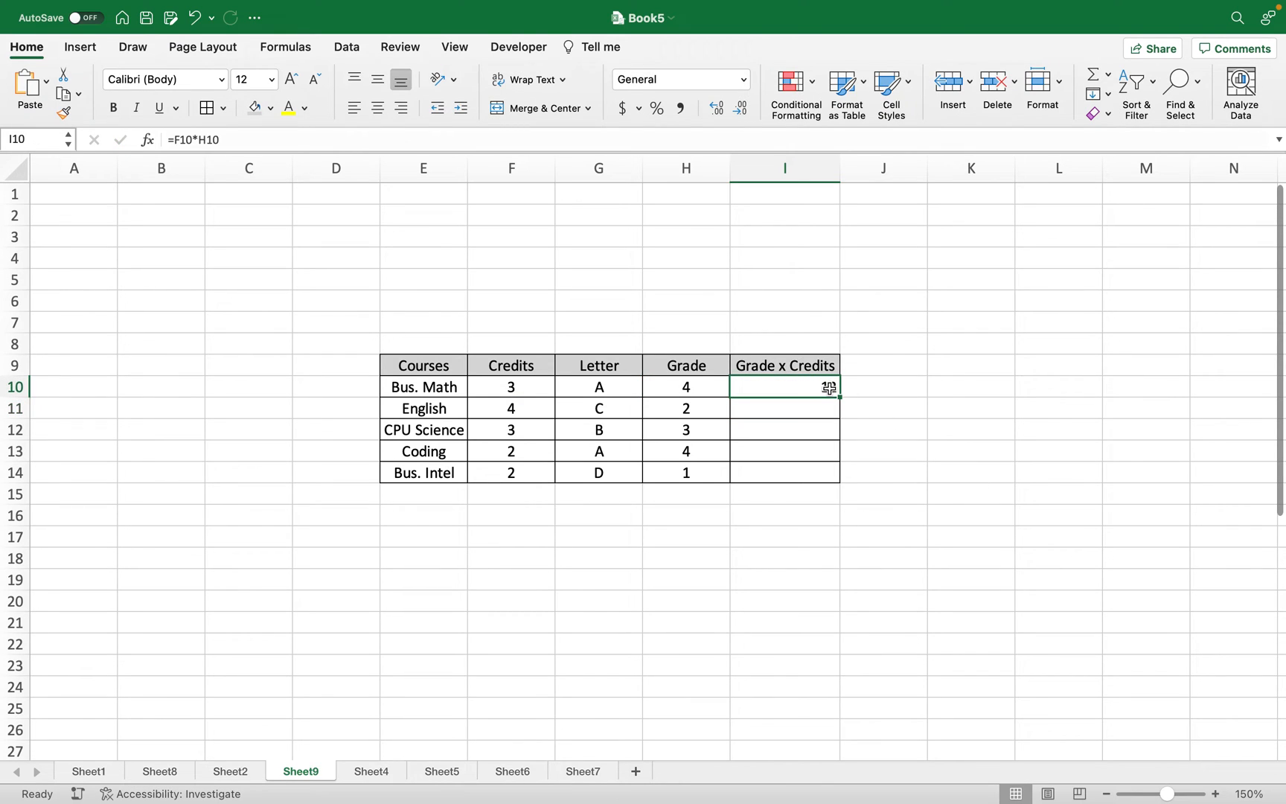
{"action": "left_click_drag", "start_coordinate": [839, 396], "coordinate": [836, 474]}
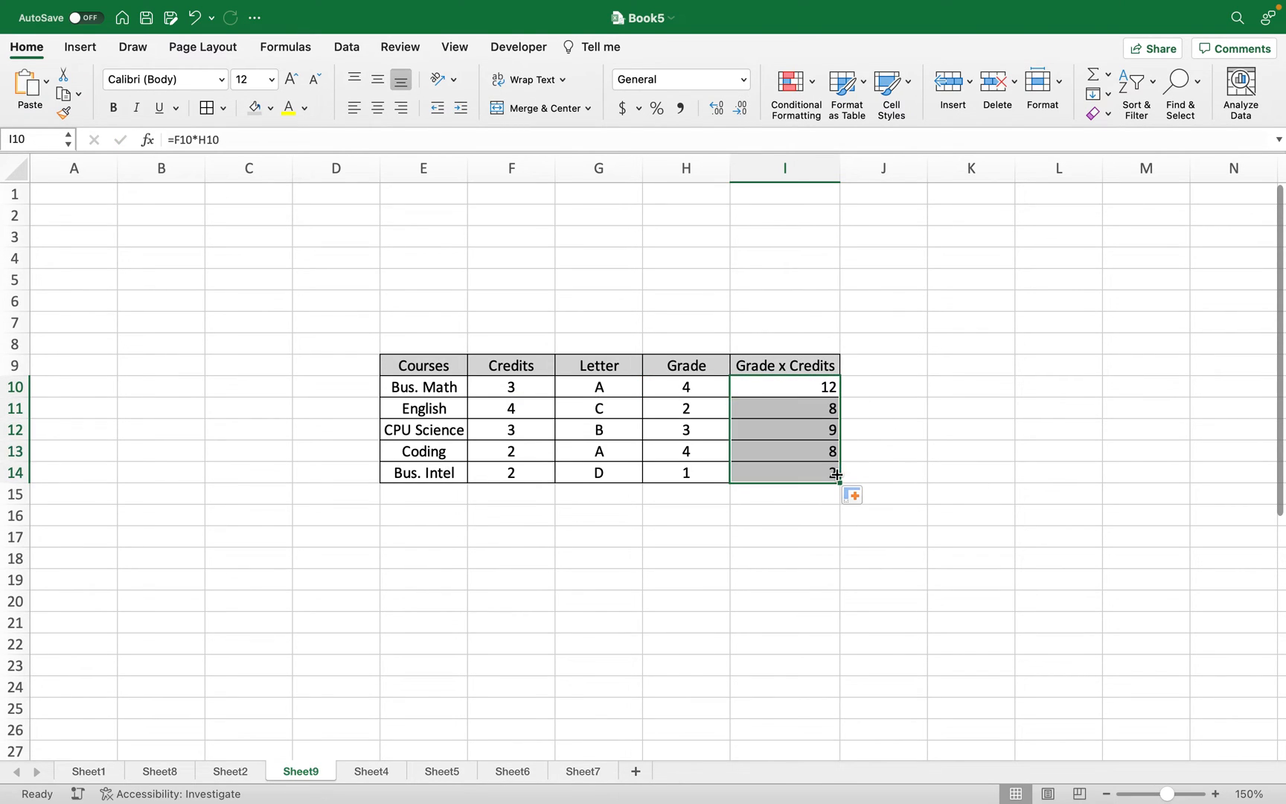
Step: Narrow columns F to H to fit their contents and centre the contents of columns E to I
{"action": "left_click_drag", "start_coordinate": [754, 363], "coordinate": [768, 471]}
{"action": "left_click", "coordinate": [380, 117]}
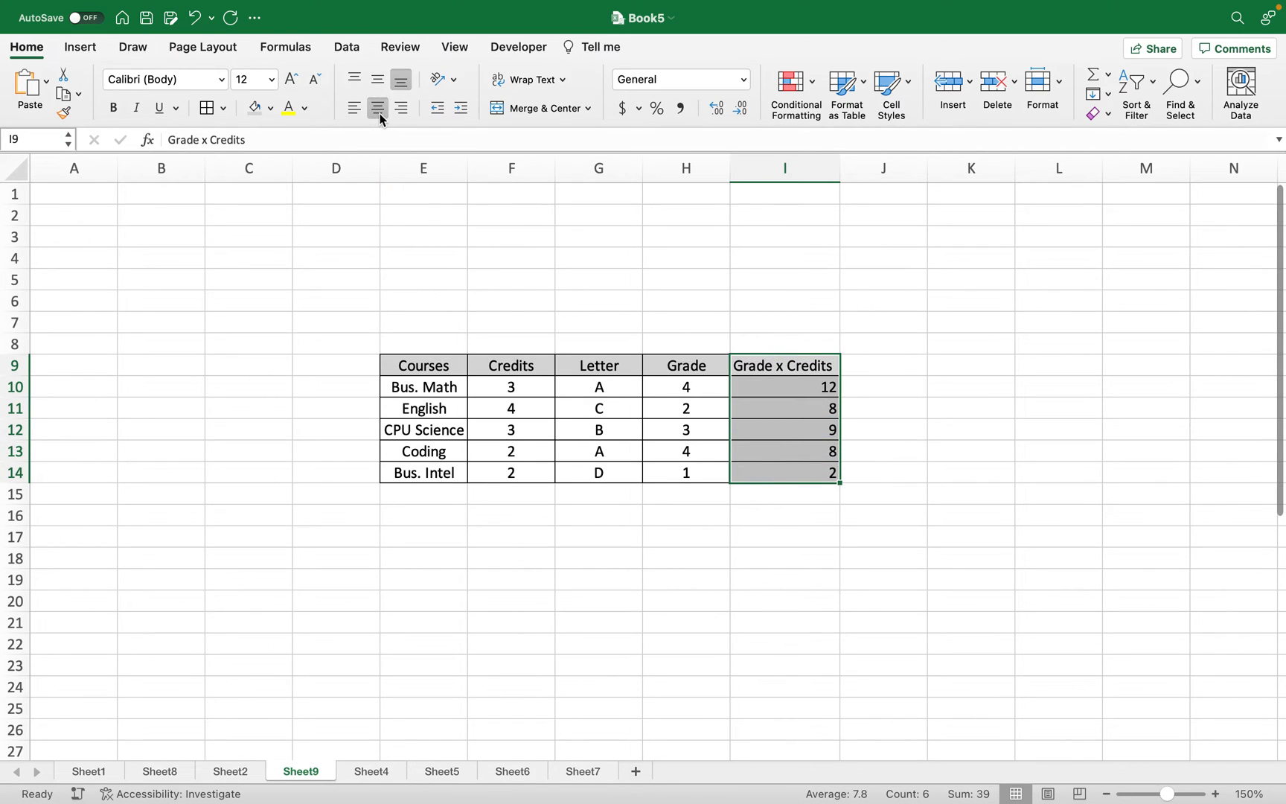
{"action": "left_click_drag", "start_coordinate": [689, 170], "coordinate": [543, 171]}
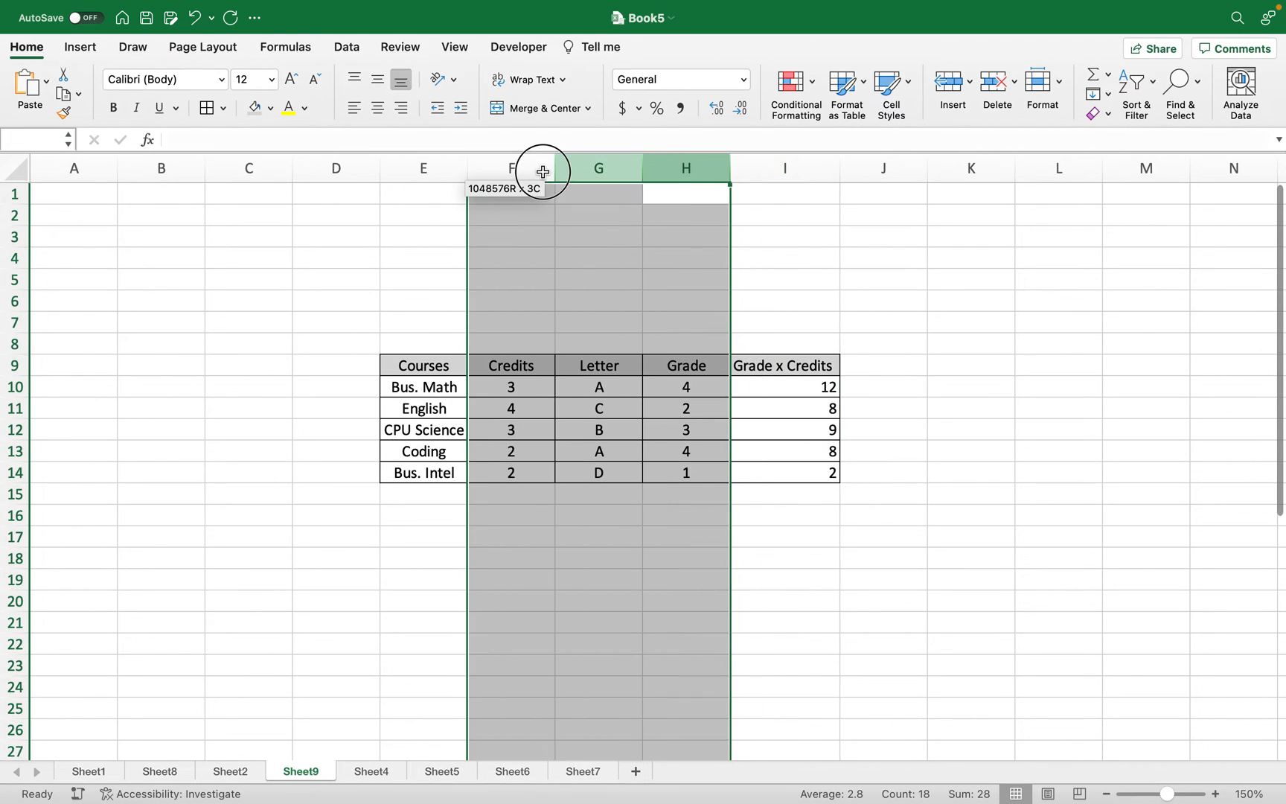
{"action": "left_click_drag", "start_coordinate": [730, 167], "coordinate": [422, 165]}
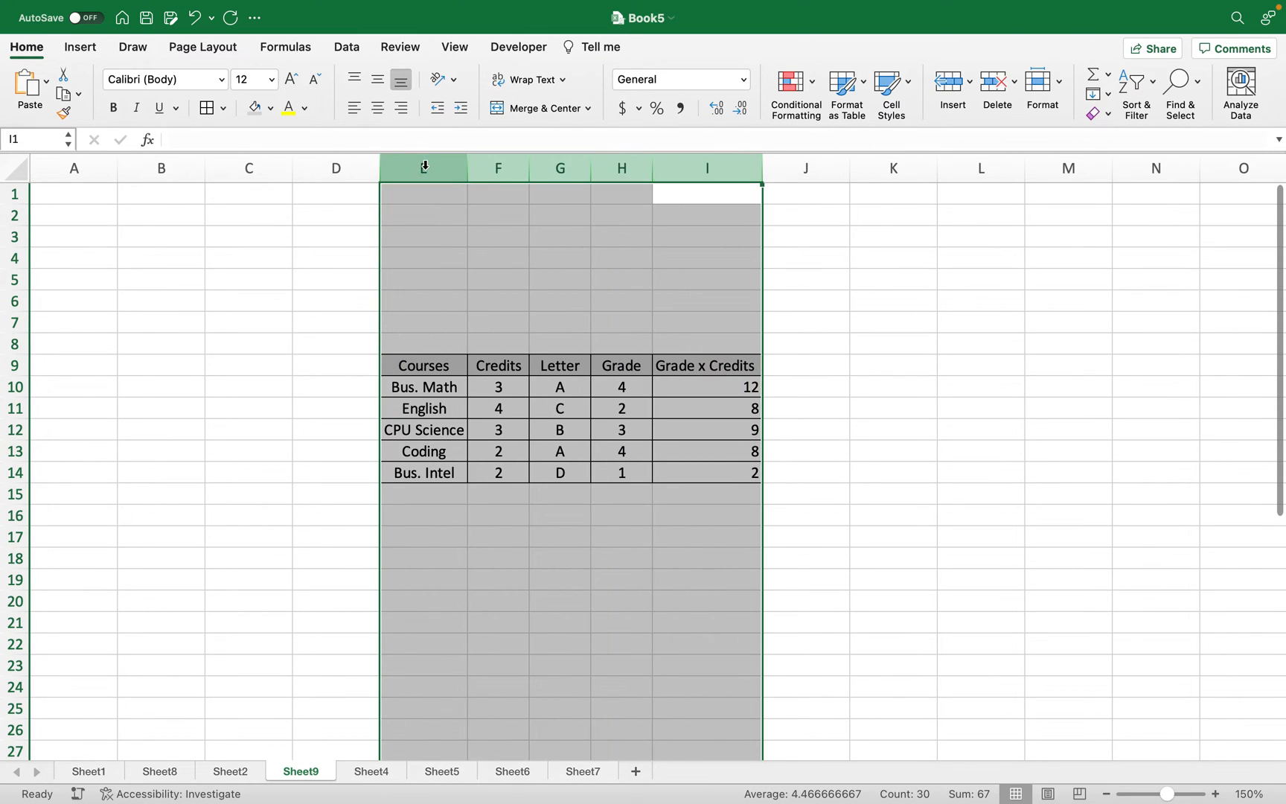
{"action": "left_click", "coordinate": [377, 109]}
{"action": "left_click", "coordinate": [885, 457]}
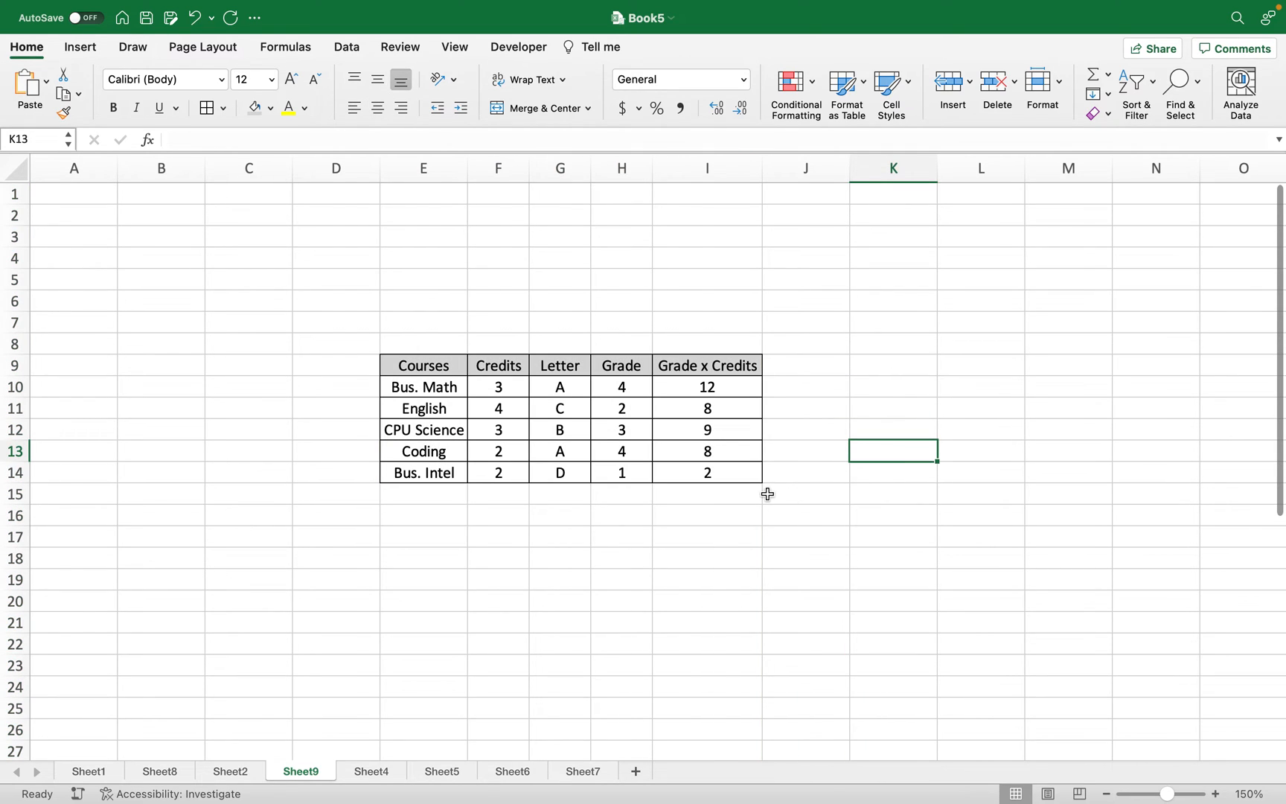
Step: Label cell E15 "Total" and apply borders to the total row E15:I15
{"action": "left_click", "coordinate": [621, 517]}
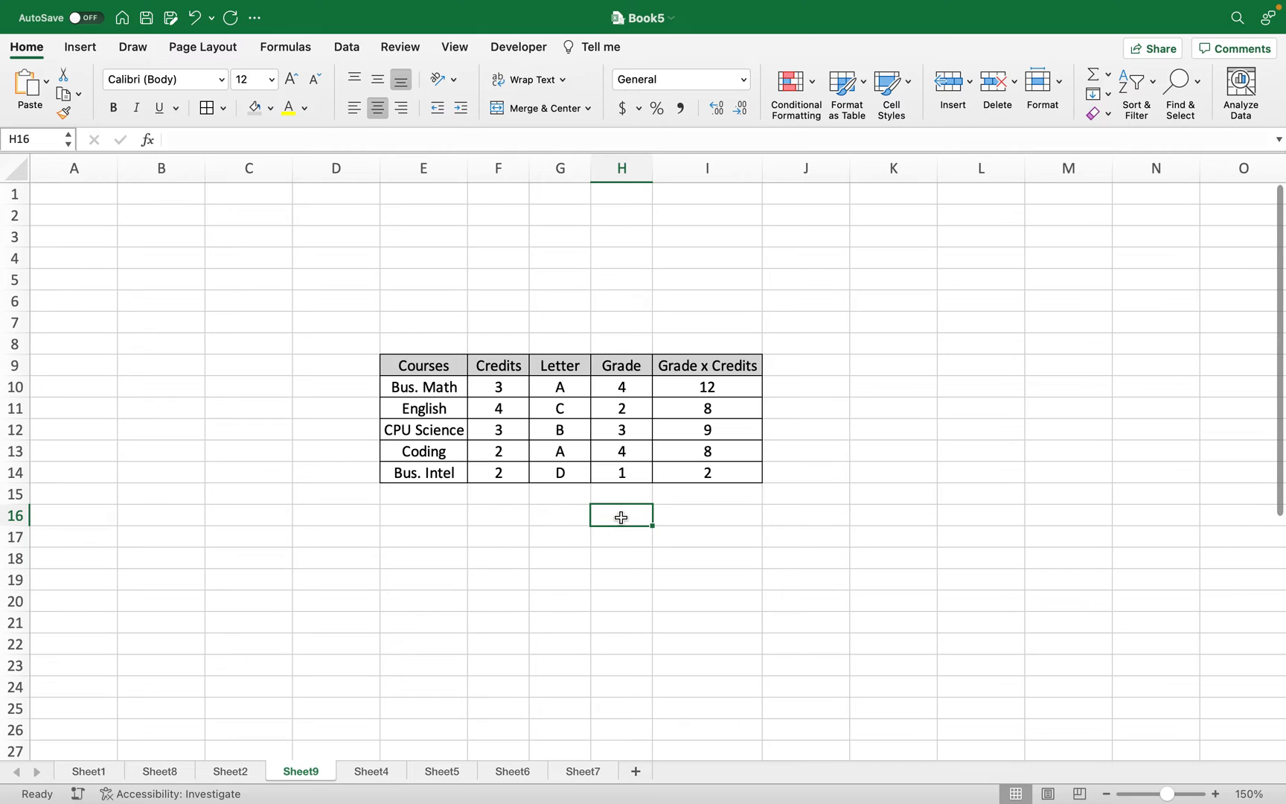
{"action": "key", "text": "Left"}
{"action": "key", "text": "Left"}
{"action": "key", "text": "Left"}
{"action": "key", "text": "Left"}
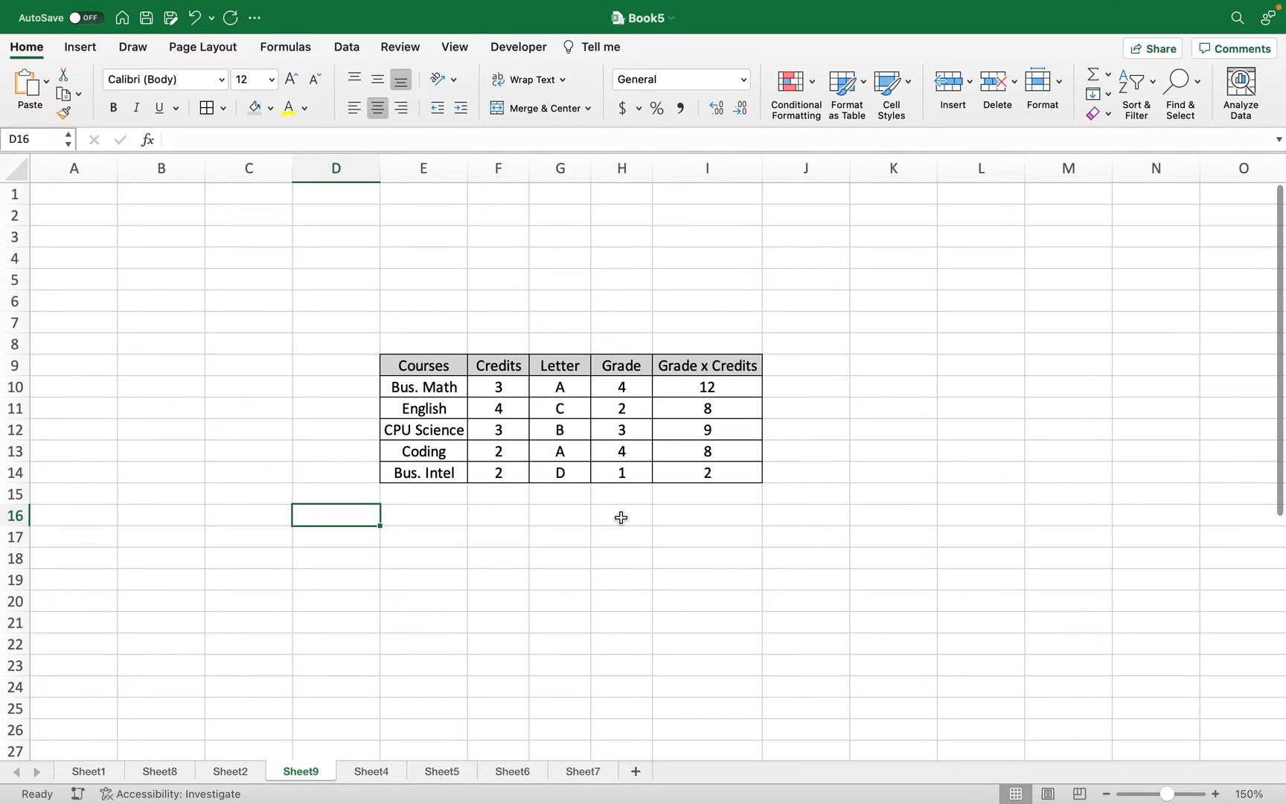
{"action": "key", "text": "Up"}
{"action": "key", "text": "Down"}
{"action": "key", "text": "Right"}
{"action": "key", "text": "Up"}
{"action": "key", "text": "Right"}
{"action": "key", "text": "Left"}
{"action": "type", "text": "T"}
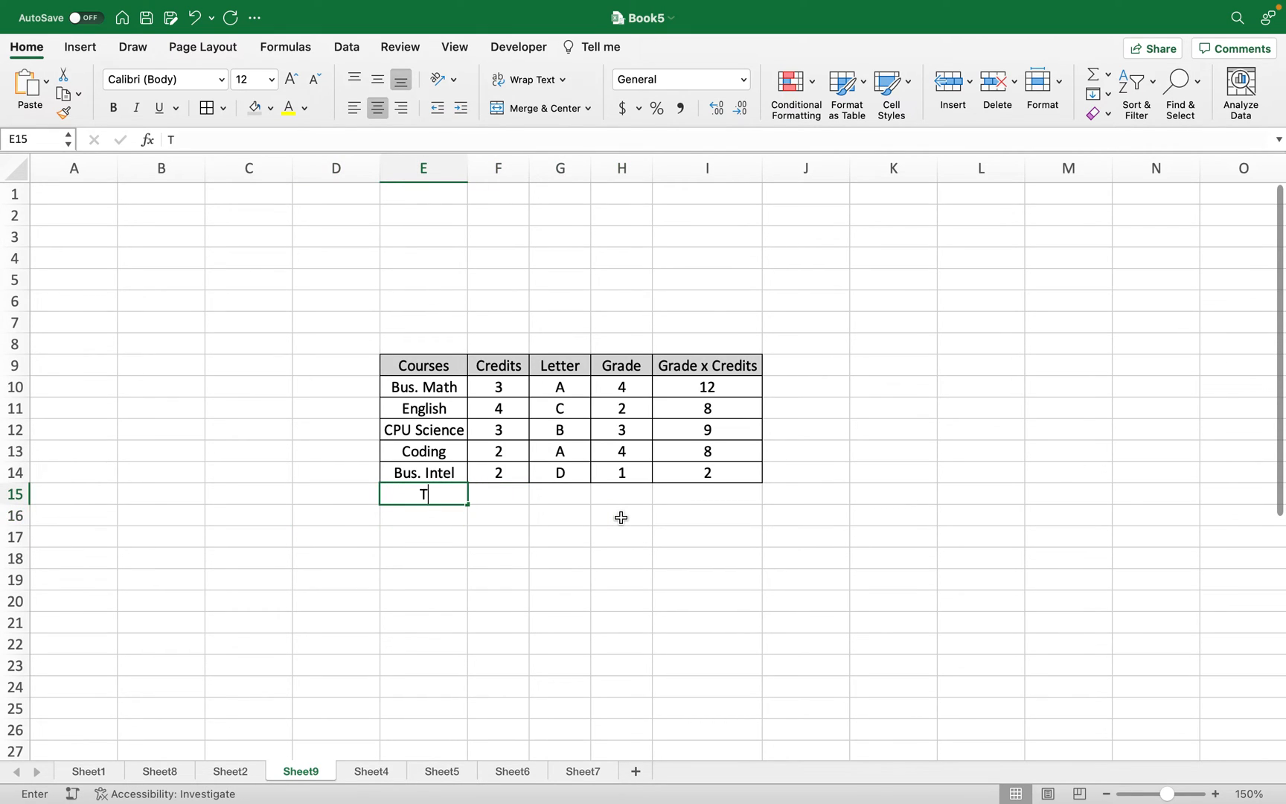
{"action": "type", "text": "otal"}
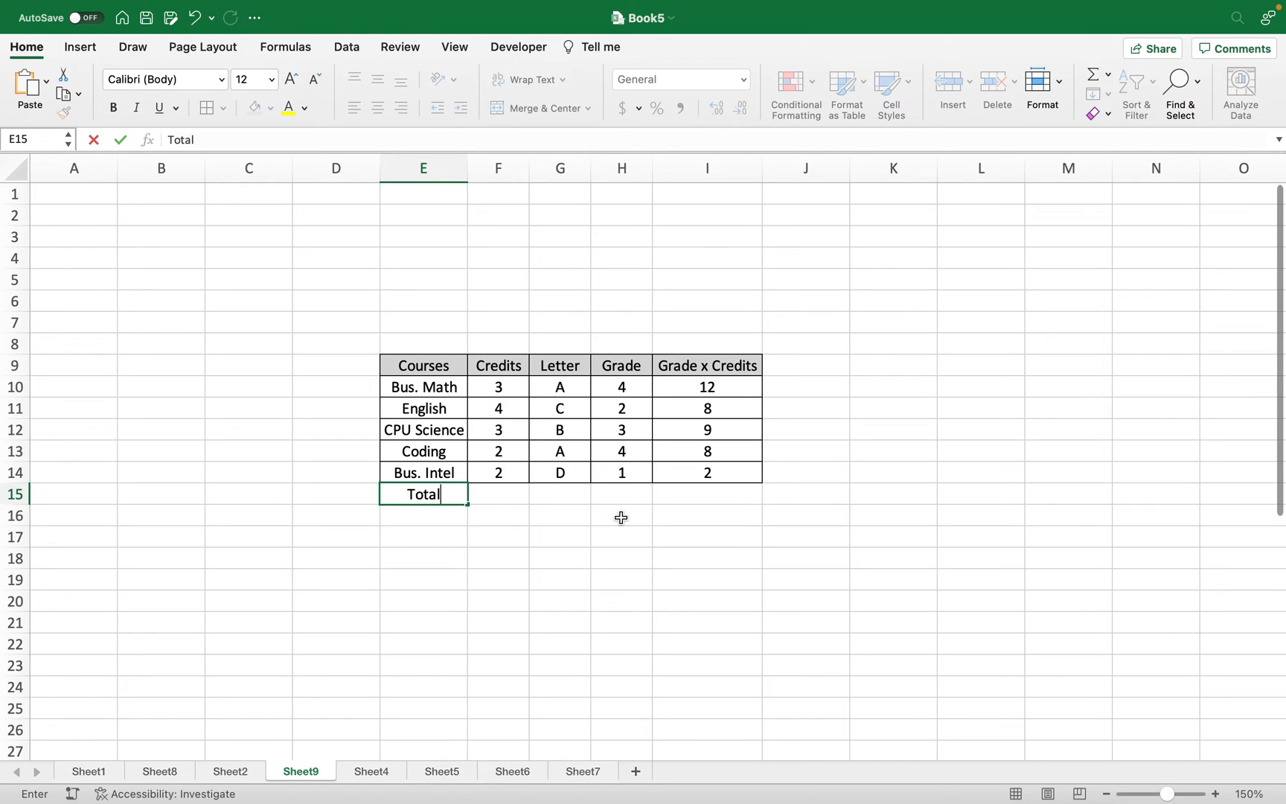
{"action": "key", "text": "Right"}
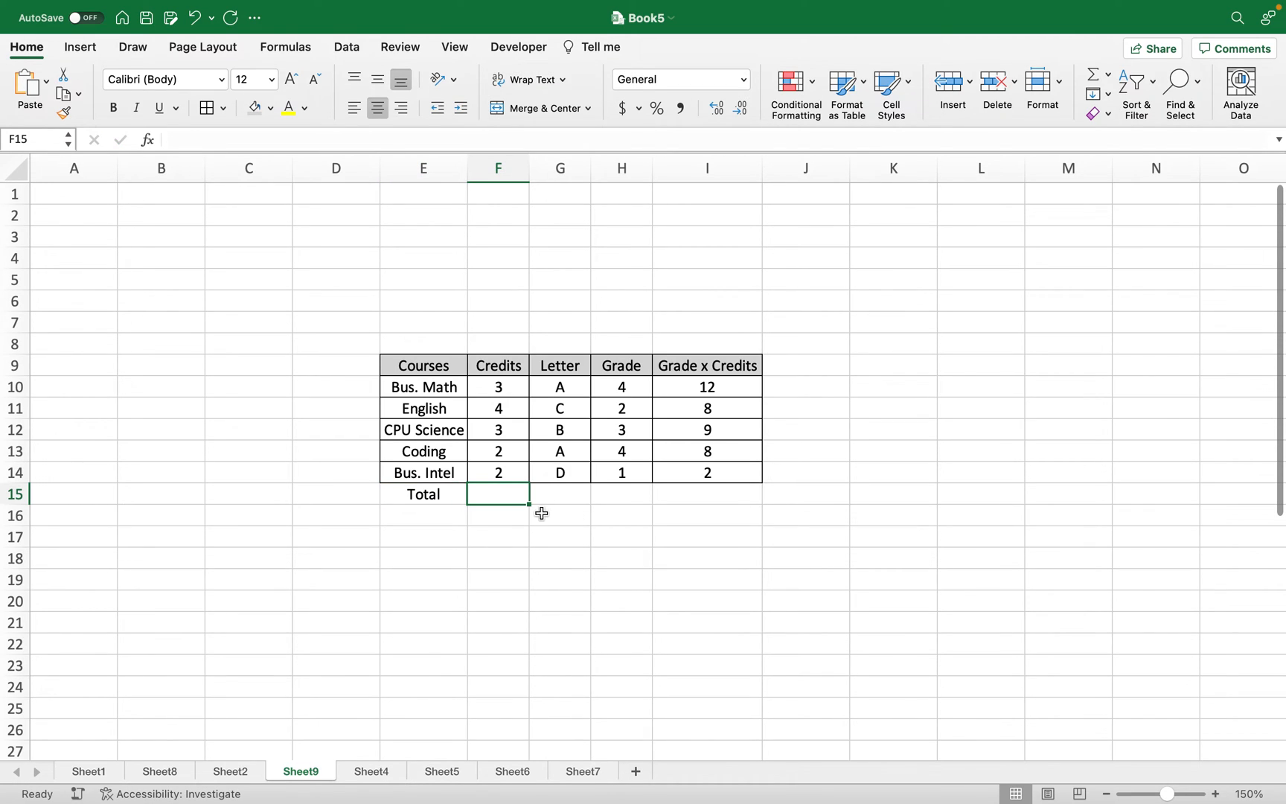
{"action": "left_click_drag", "start_coordinate": [445, 493], "coordinate": [715, 495]}
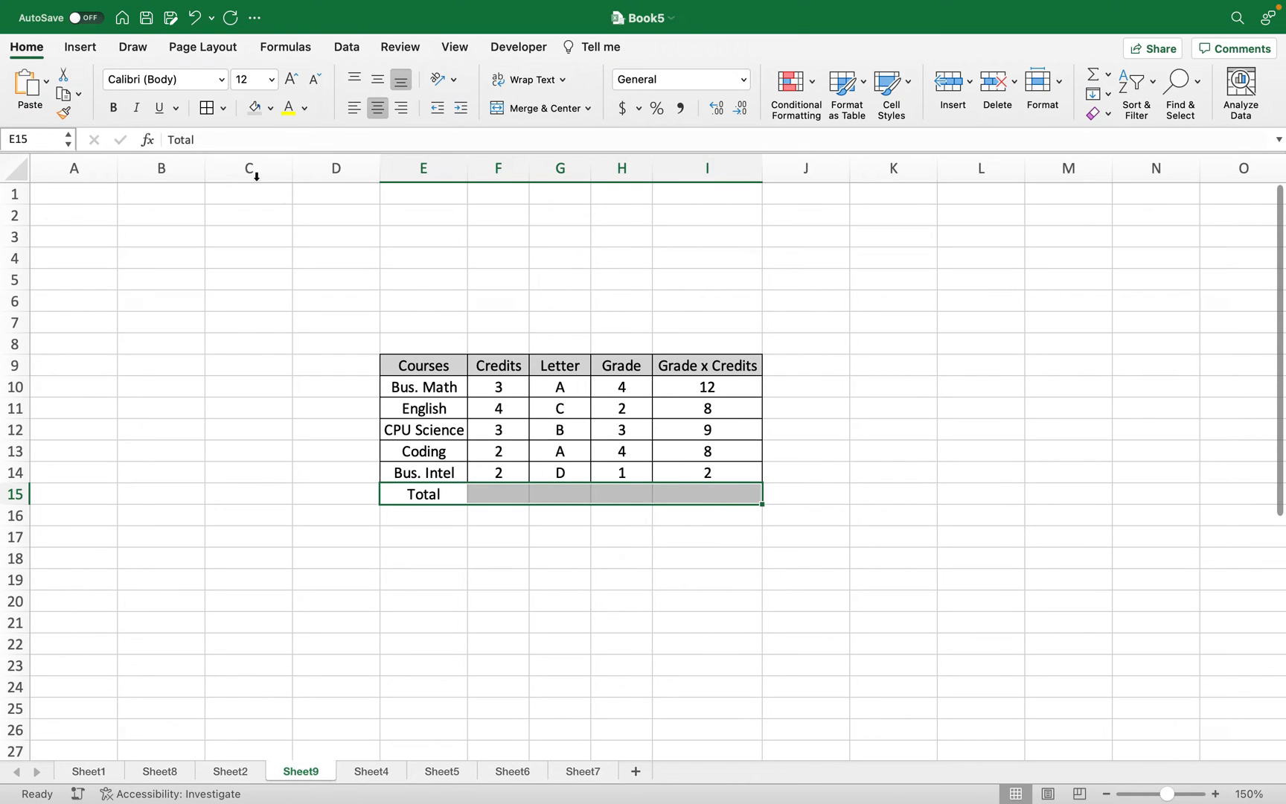
{"action": "left_click", "coordinate": [209, 110]}
Step: Total the credits in F15 with a SUM of F10:F14
{"action": "left_click", "coordinate": [496, 493]}
{"action": "type", "text": "=sum("}
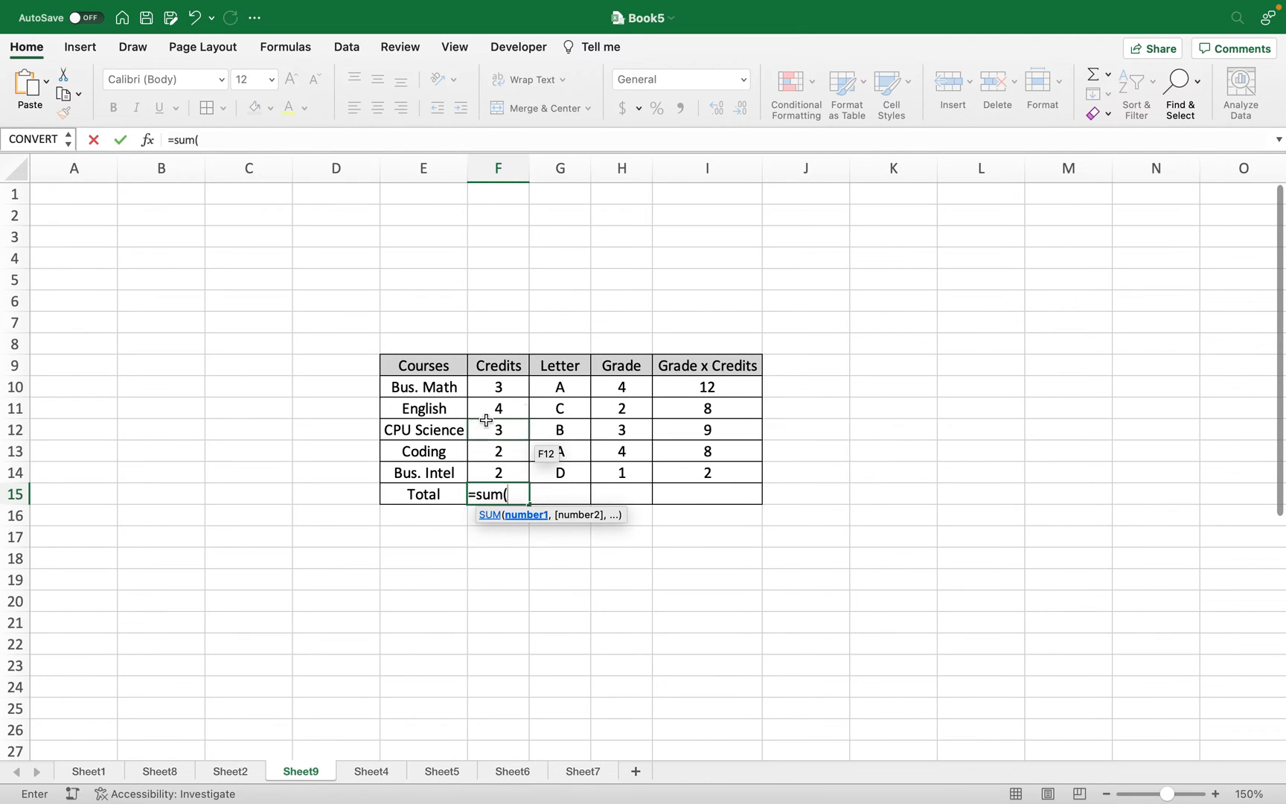
{"action": "left_click_drag", "start_coordinate": [500, 387], "coordinate": [496, 470]}
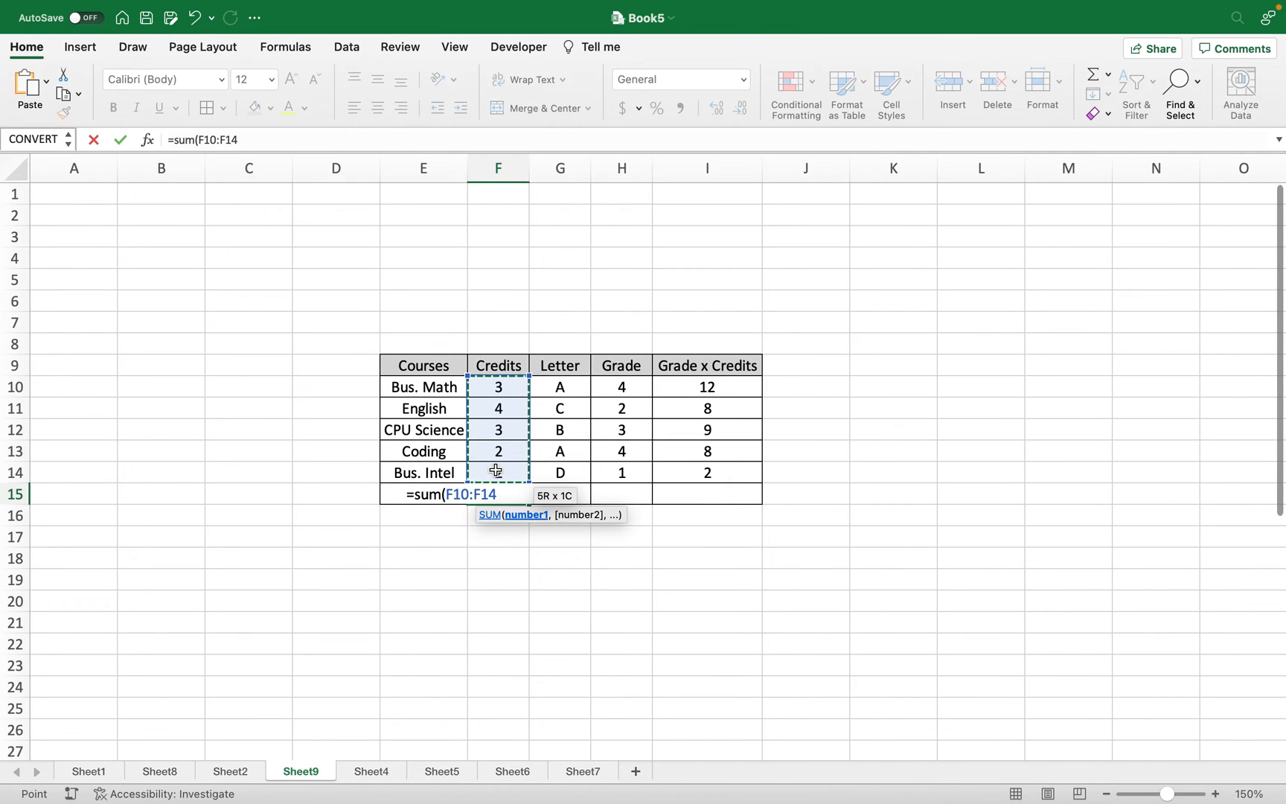
{"action": "key", "text": "Return"}
Step: Total the Grade x Credits column in I15 with a SUM of I10:I14
{"action": "left_click", "coordinate": [715, 485]}
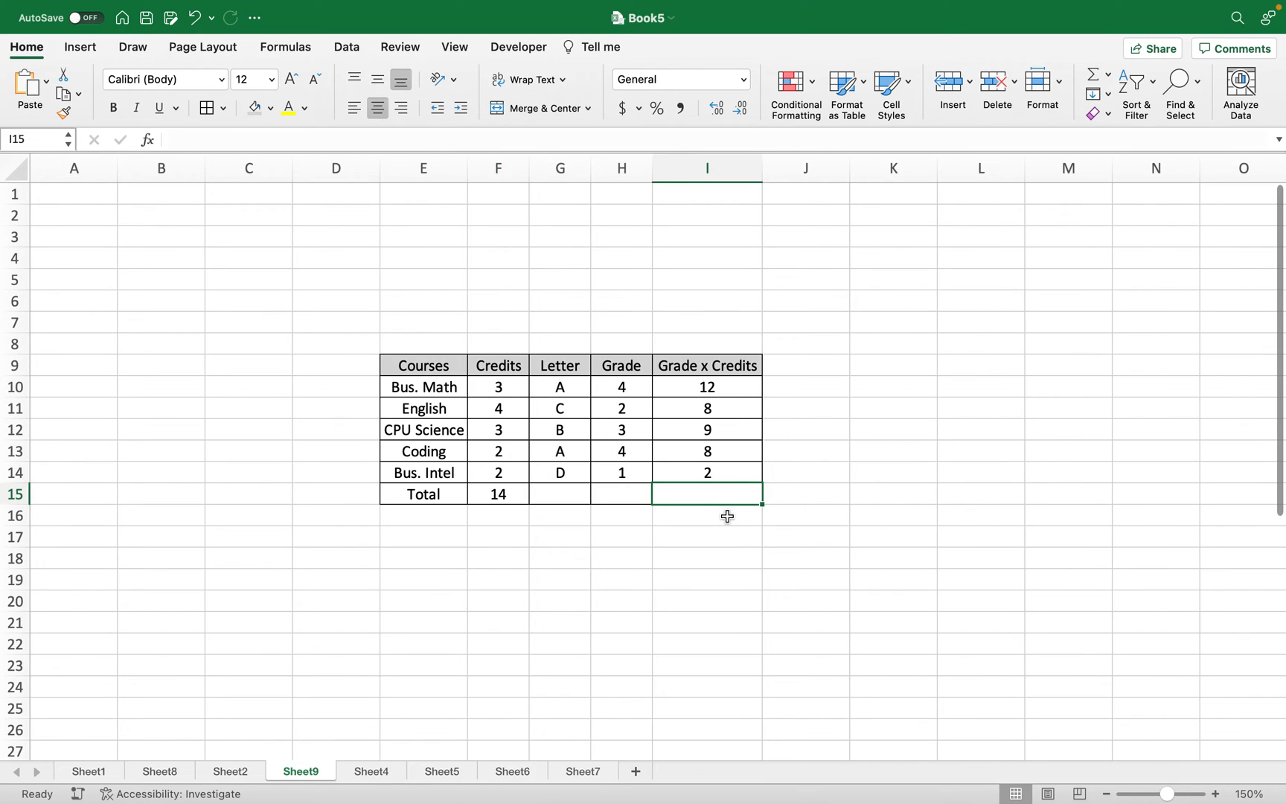
{"action": "type", "text": "=Sum"}
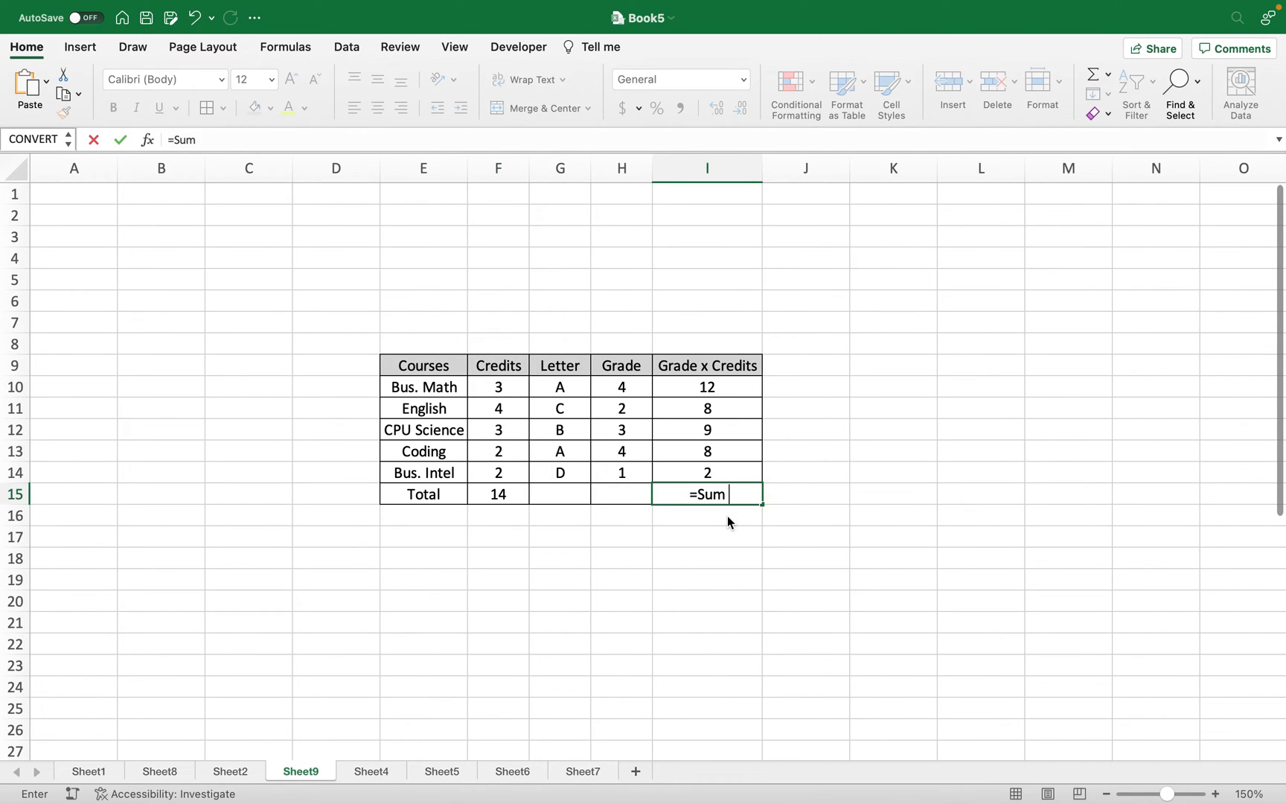
{"action": "type", "text": "("}
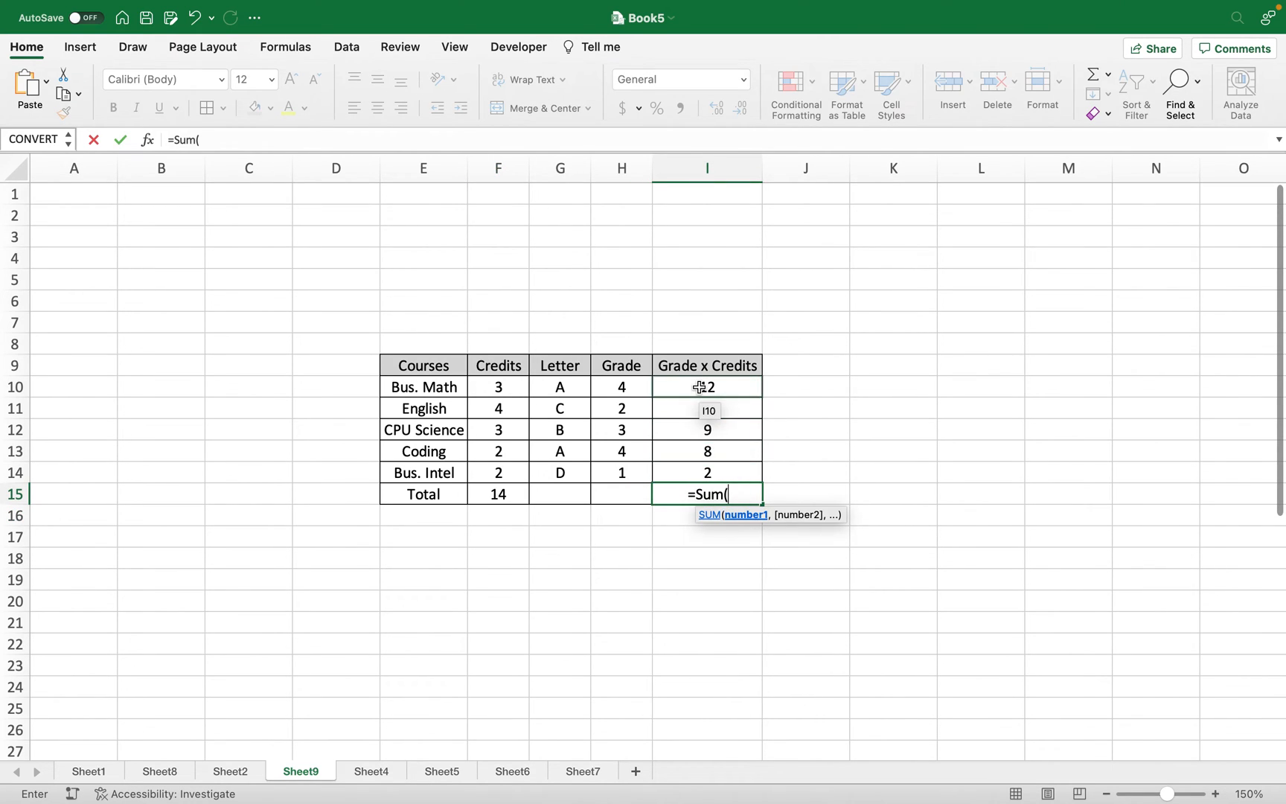
{"action": "left_click_drag", "start_coordinate": [700, 387], "coordinate": [703, 476]}
{"action": "key", "text": "Return"}
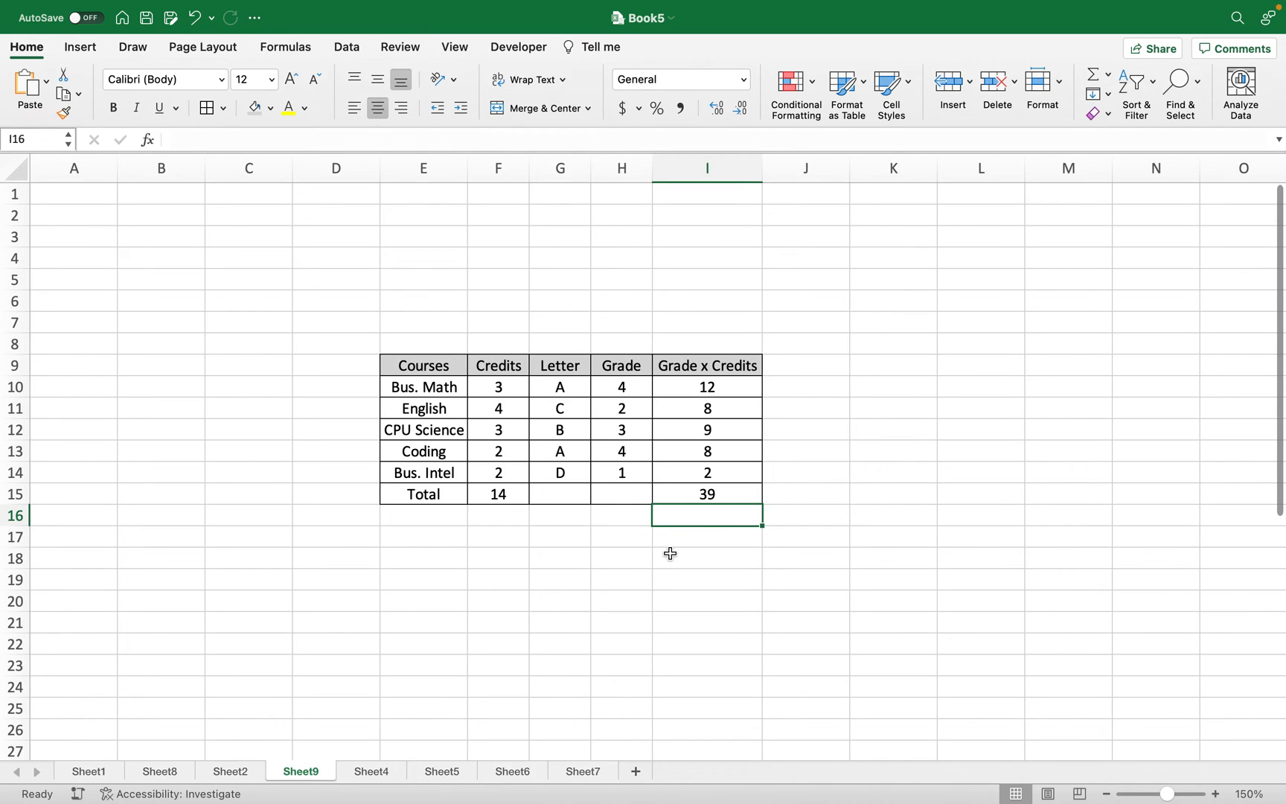
Step: Enter the label "GPA=" in H18 below the table
{"action": "left_click", "coordinate": [636, 558]}
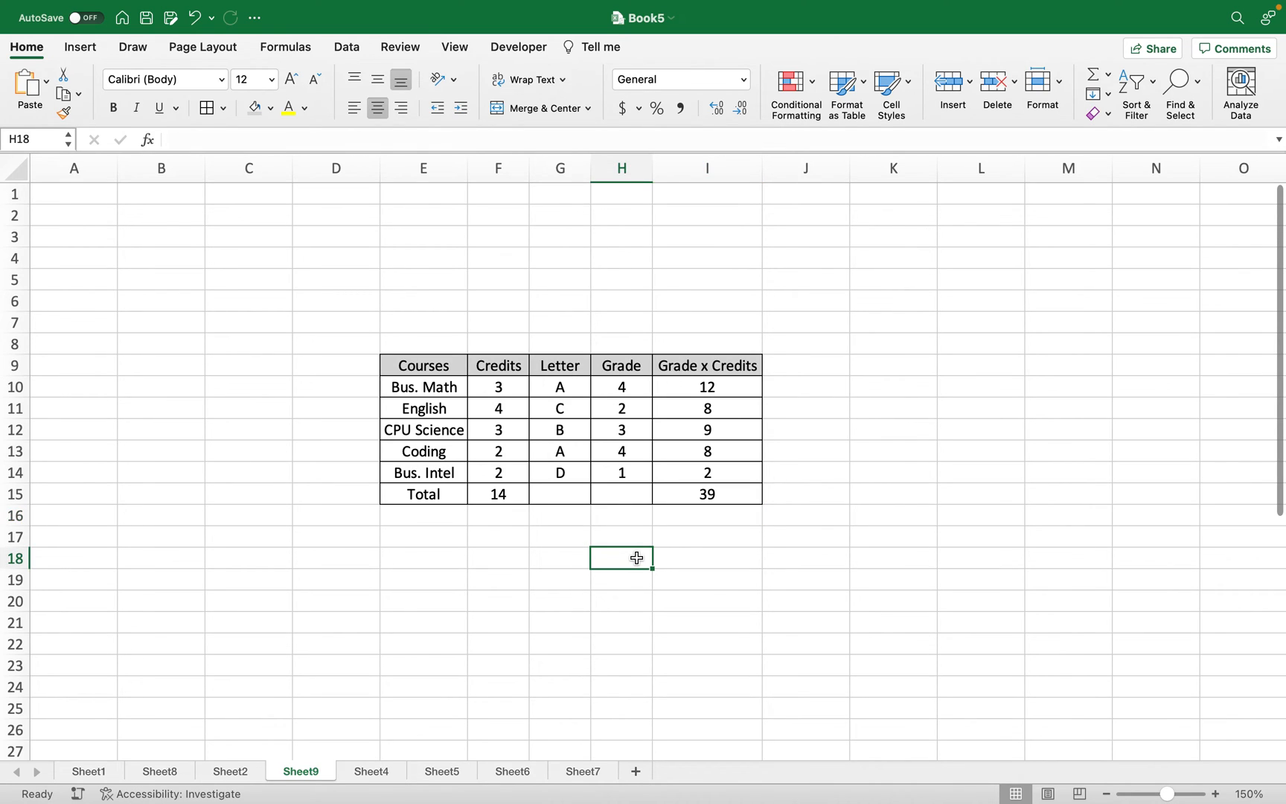
{"action": "type", "text": "GPA"}
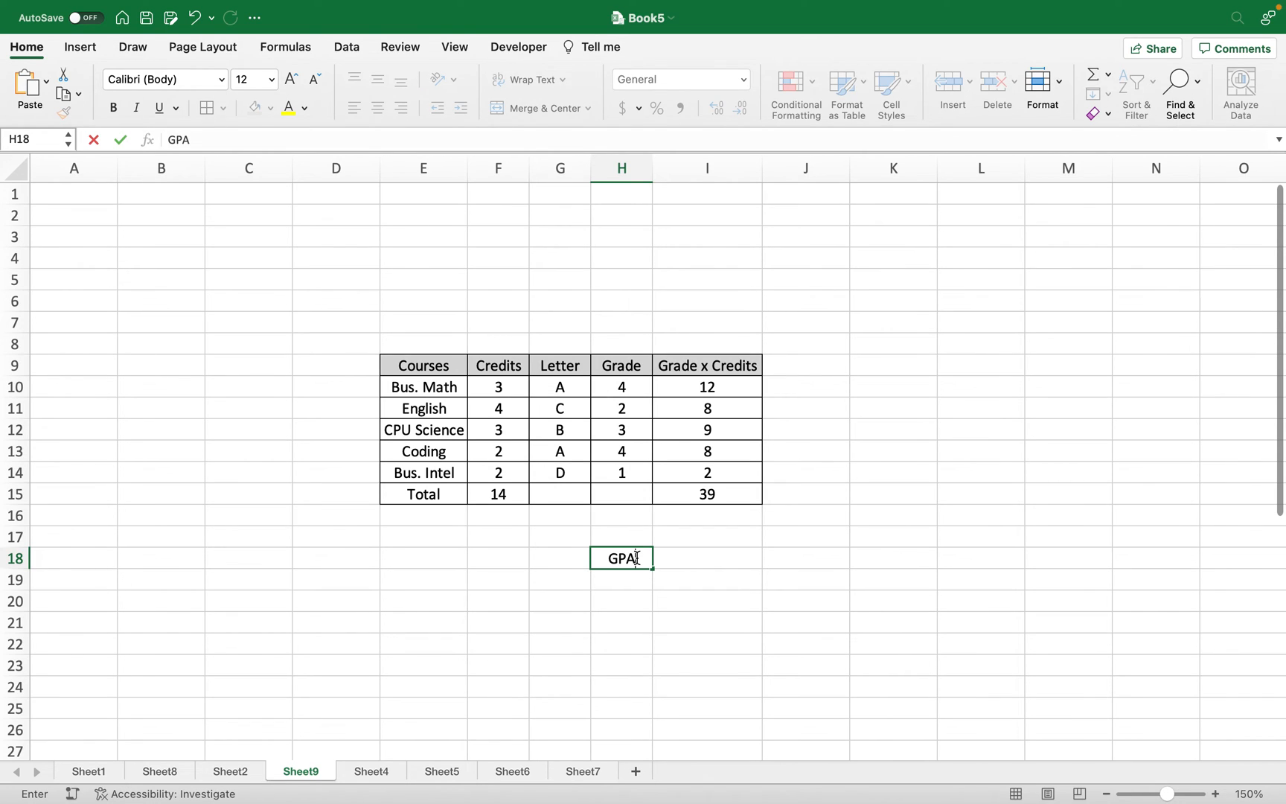
{"action": "type", "text": "="}
{"action": "left_click", "coordinate": [624, 600]}
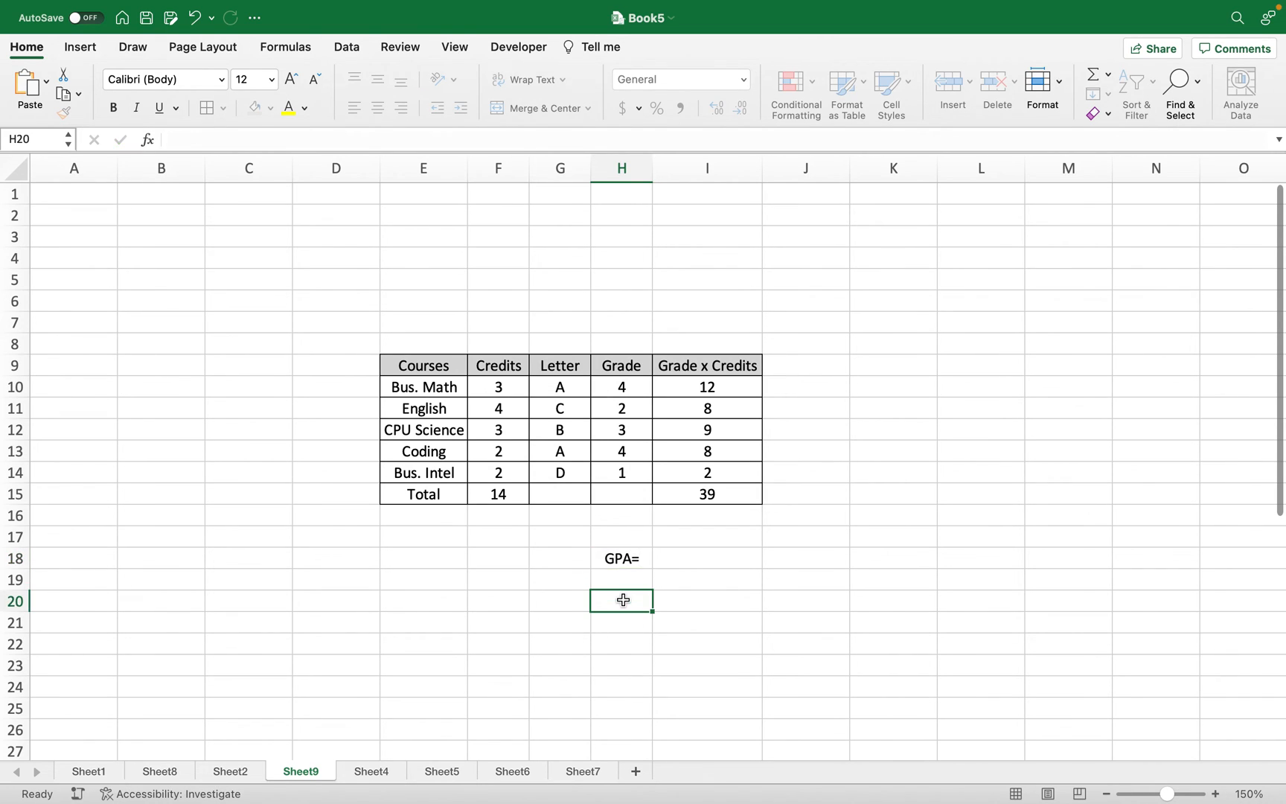
Step: Calculate the GPA in I18 by dividing the Grade x Credits total by the credits total with =I15/F15
{"action": "left_click", "coordinate": [675, 561]}
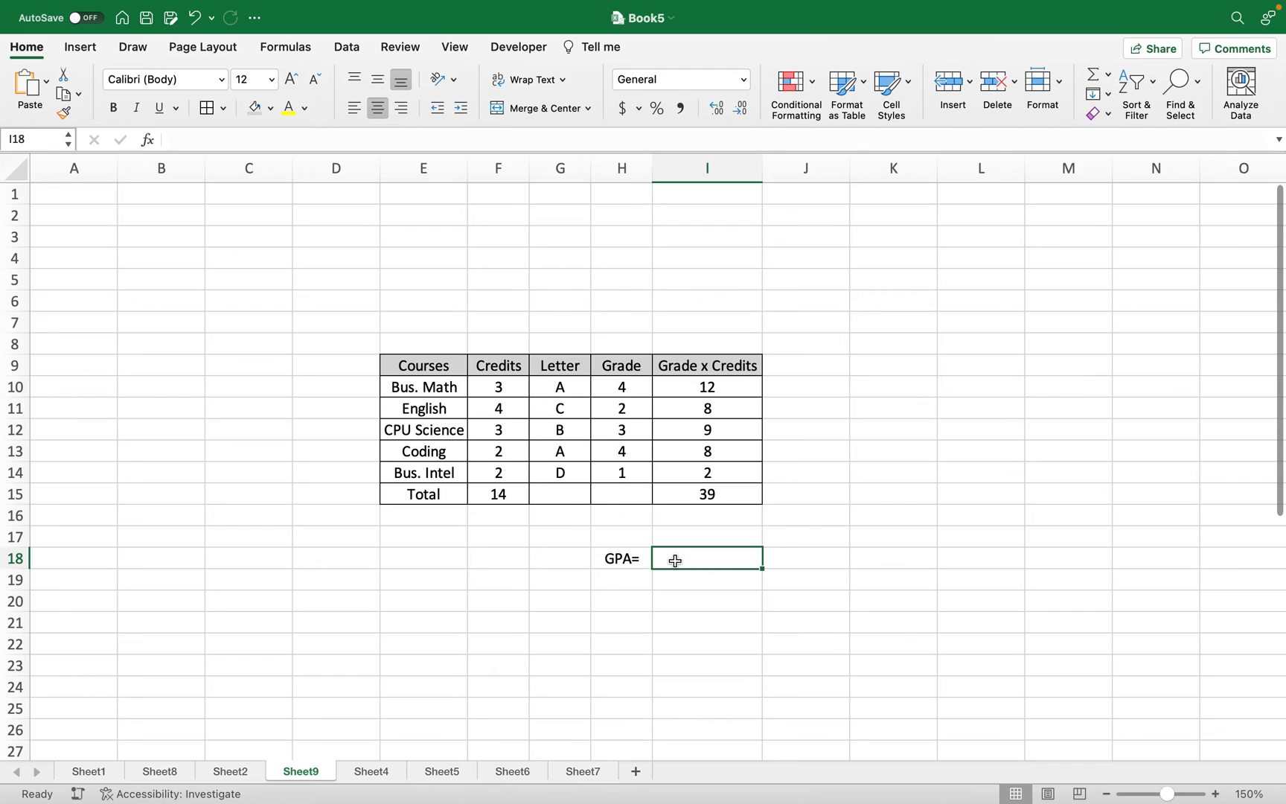
{"action": "type", "text": "="}
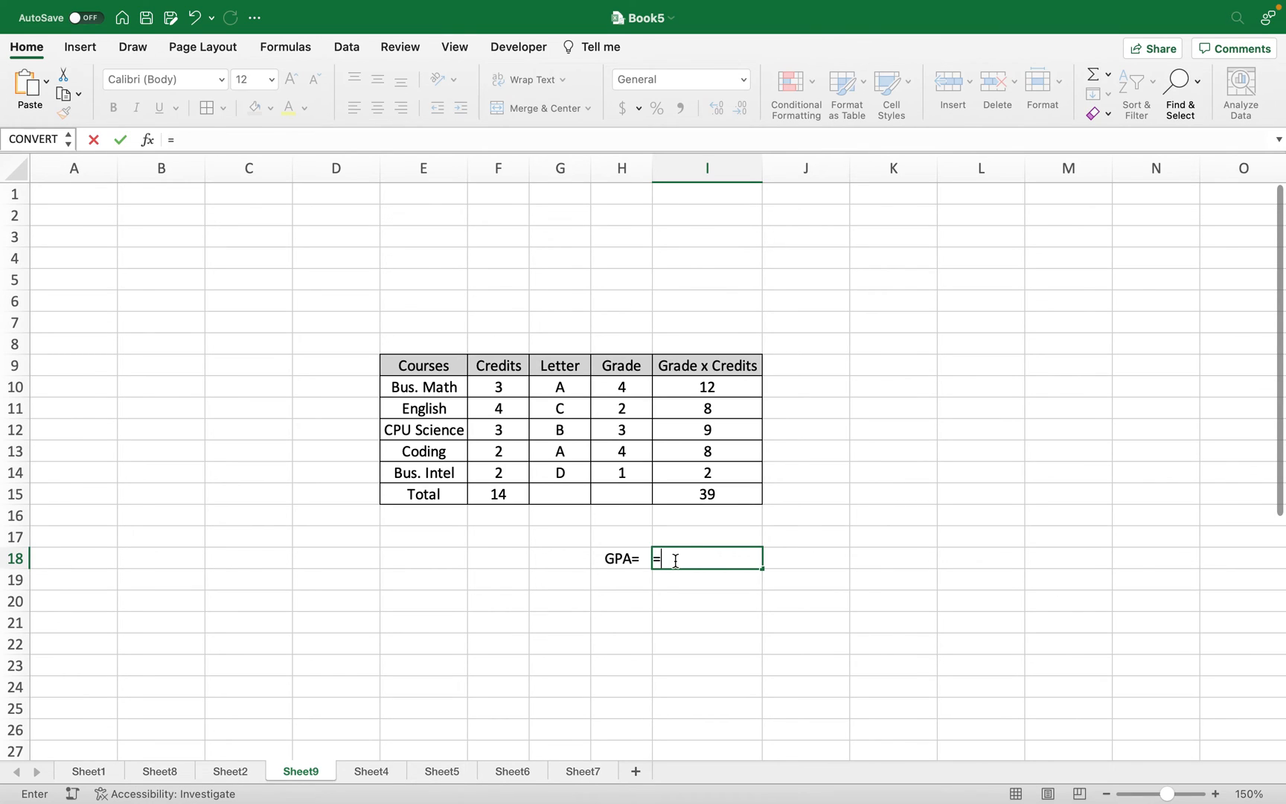
{"action": "left_click", "coordinate": [701, 494]}
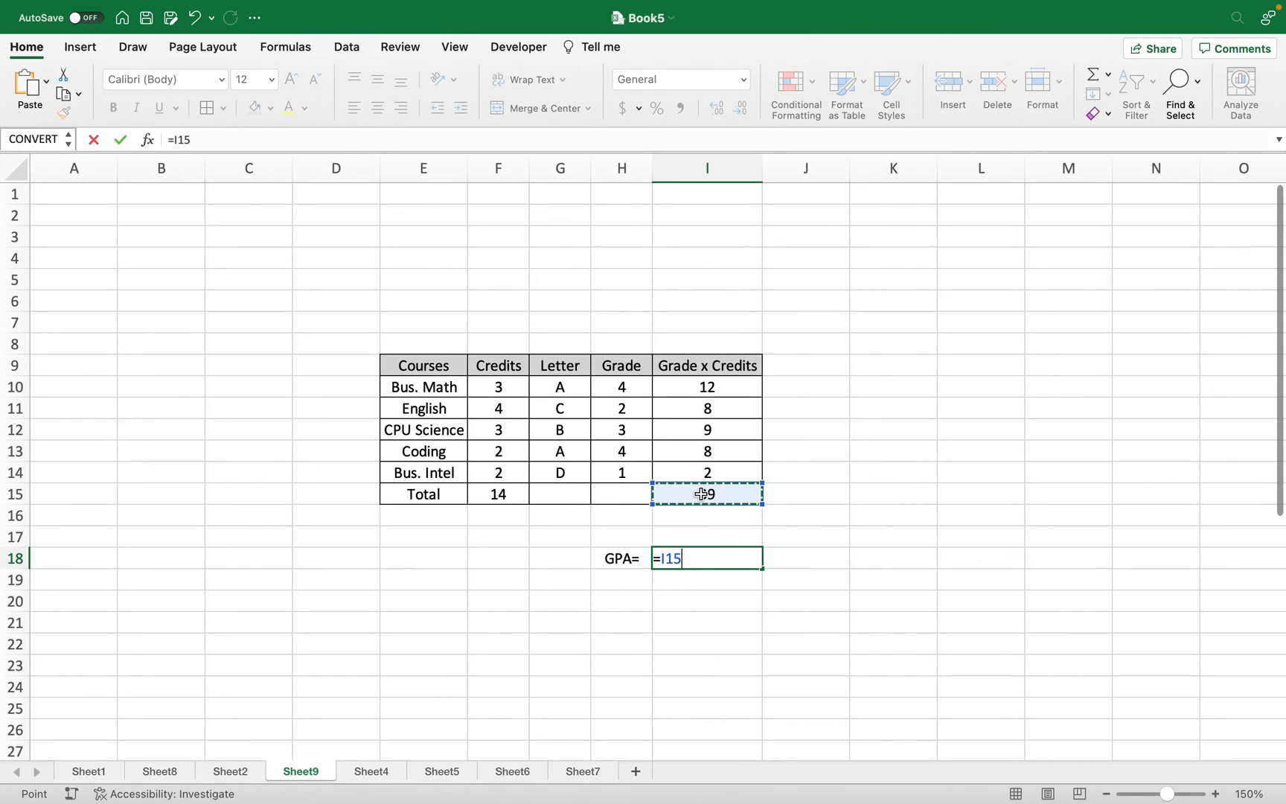
{"action": "type", "text": "/"}
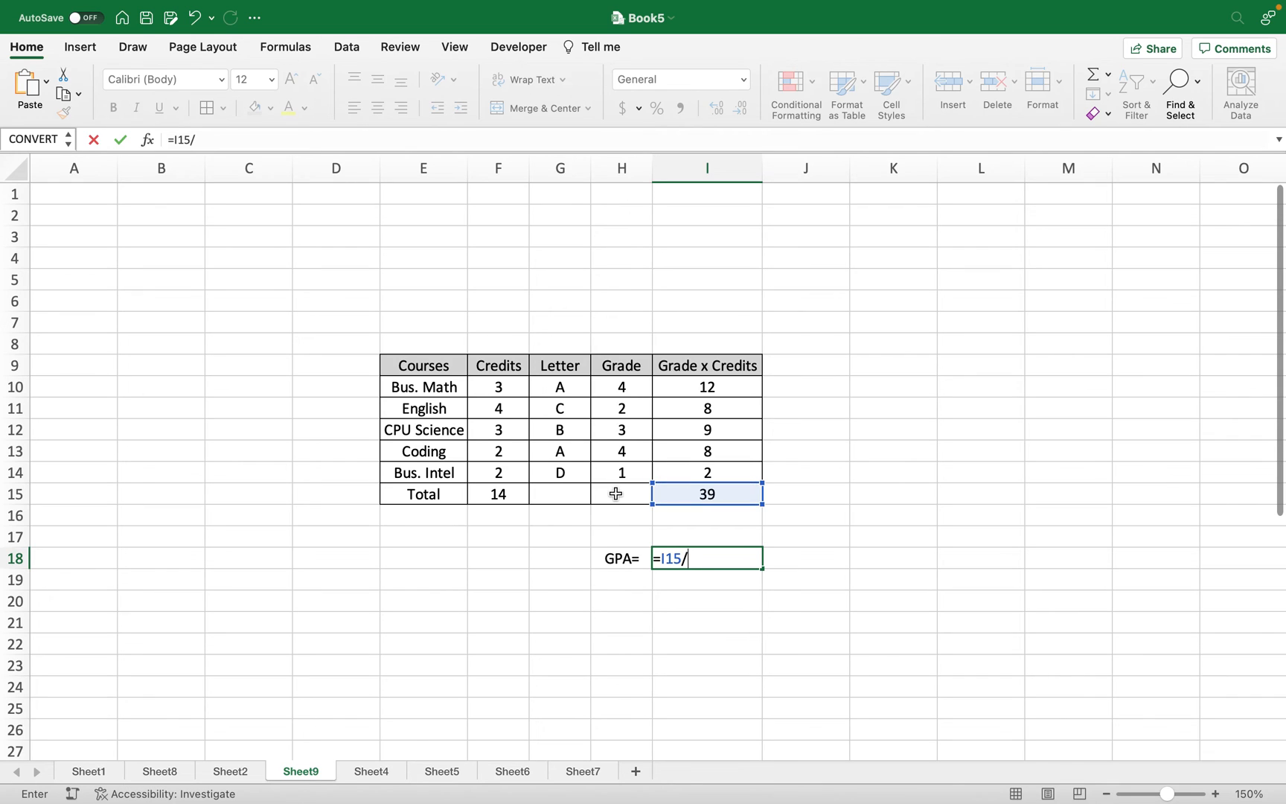
{"action": "left_click", "coordinate": [499, 493]}
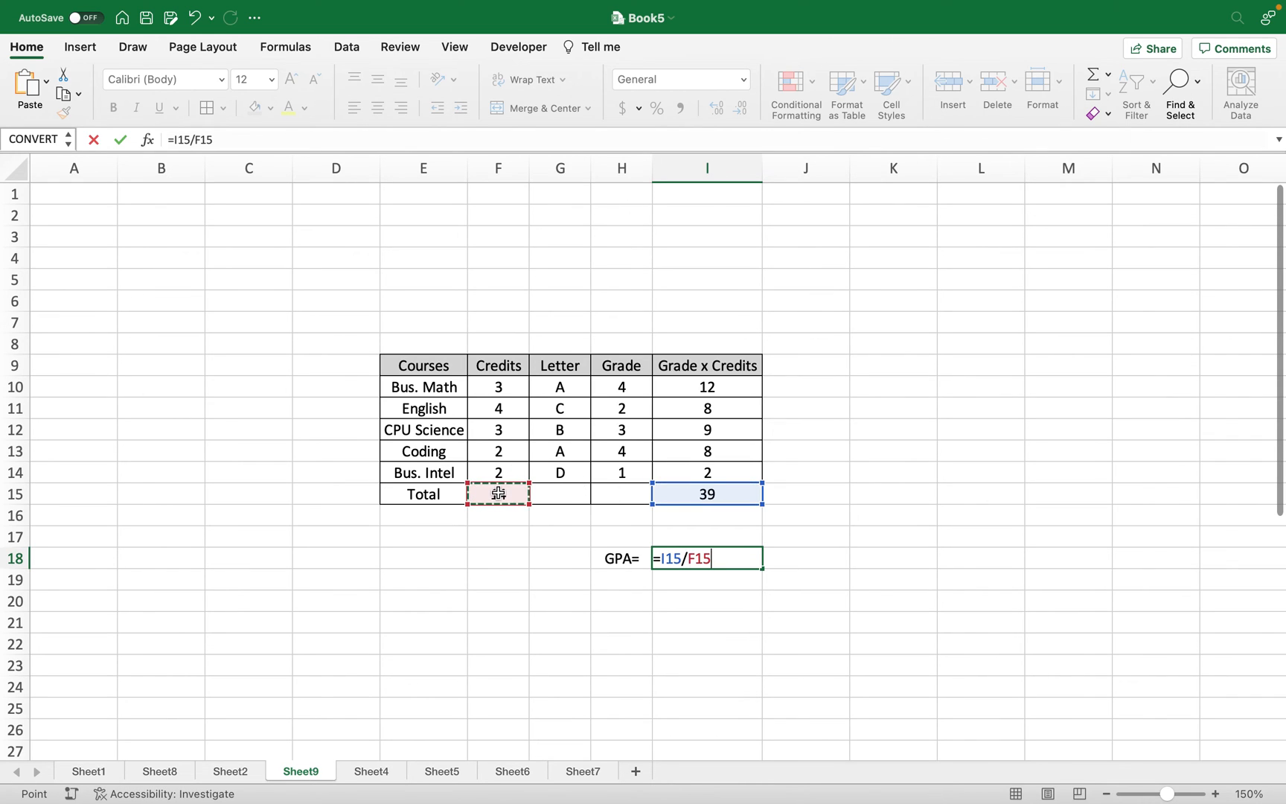
{"action": "key", "text": "Return"}
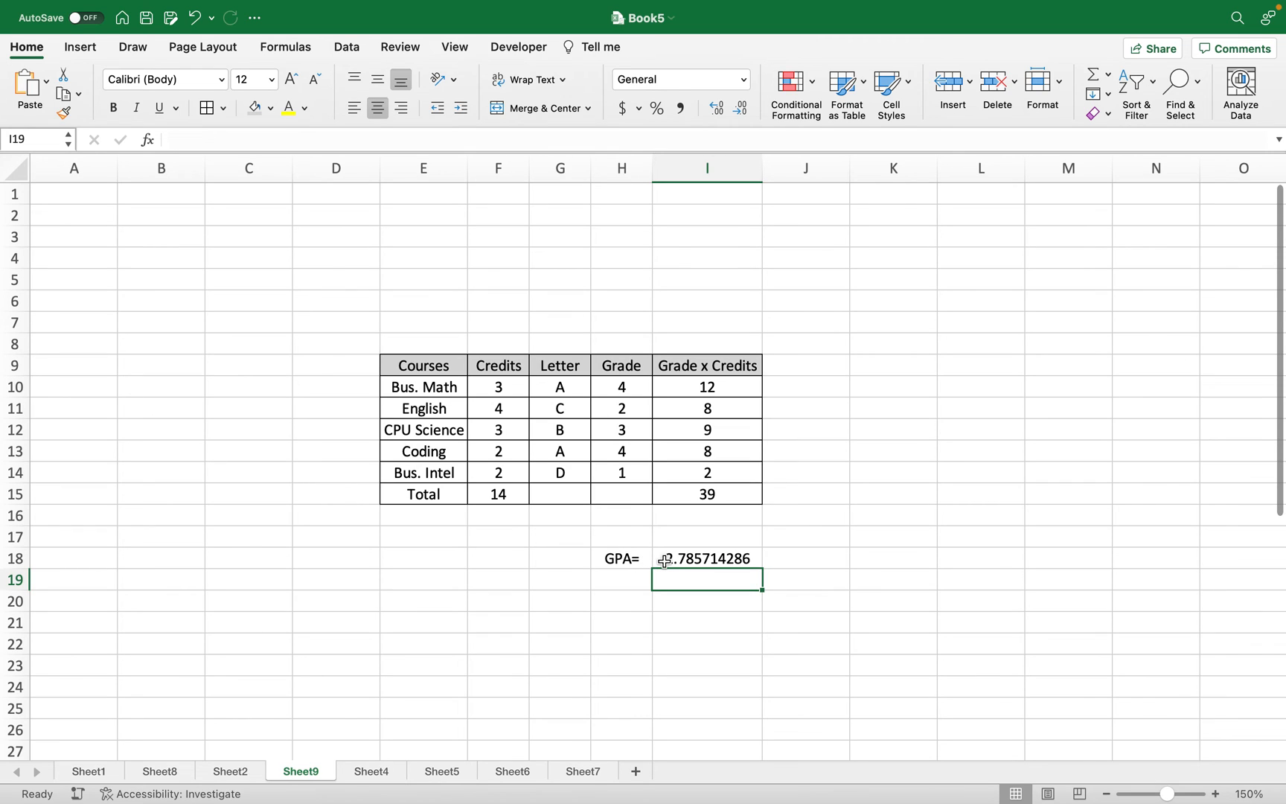
Step: Reduce the GPA value in I18 to two decimal places
{"action": "left_click", "coordinate": [704, 559]}
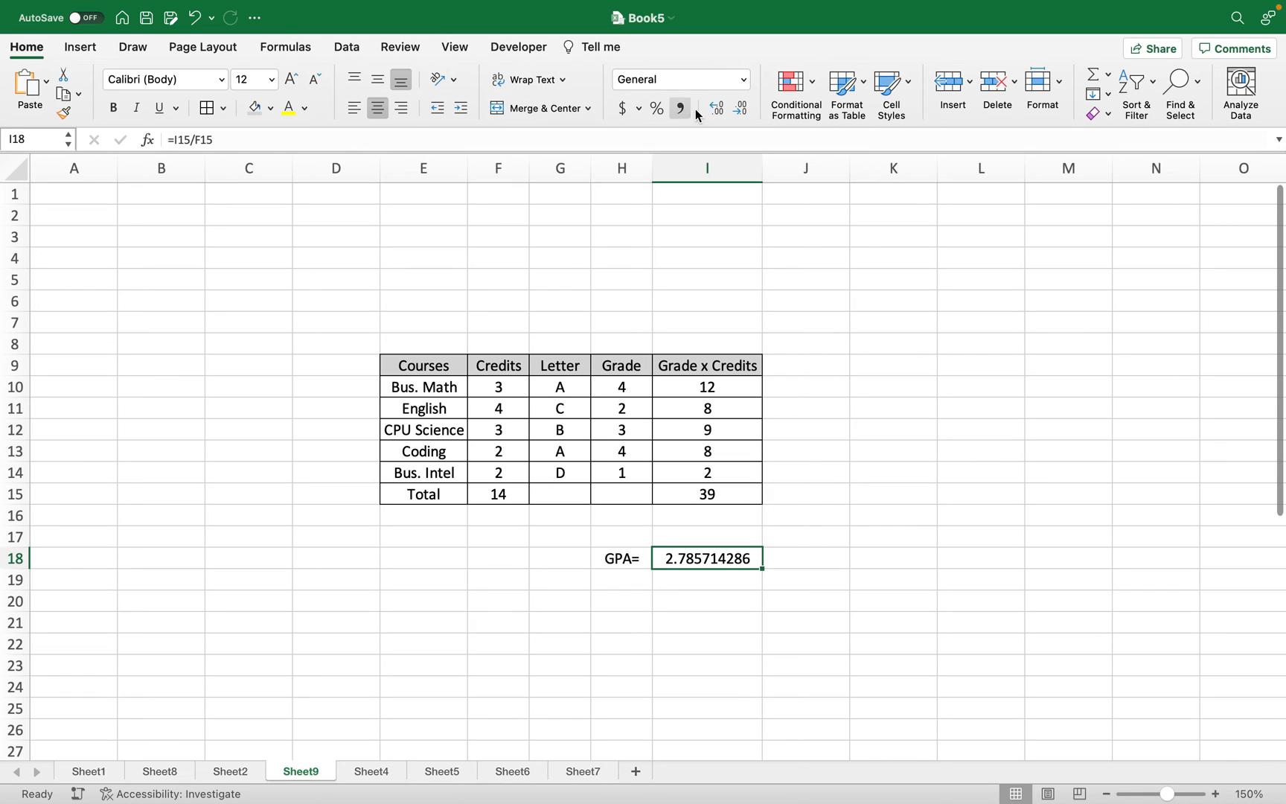
{"action": "left_click", "coordinate": [736, 109]}
{"action": "left_click", "coordinate": [735, 109]}
{"action": "left_click", "coordinate": [735, 110]}
{"action": "left_click", "coordinate": [735, 110]}
{"action": "left_click", "coordinate": [735, 110]}
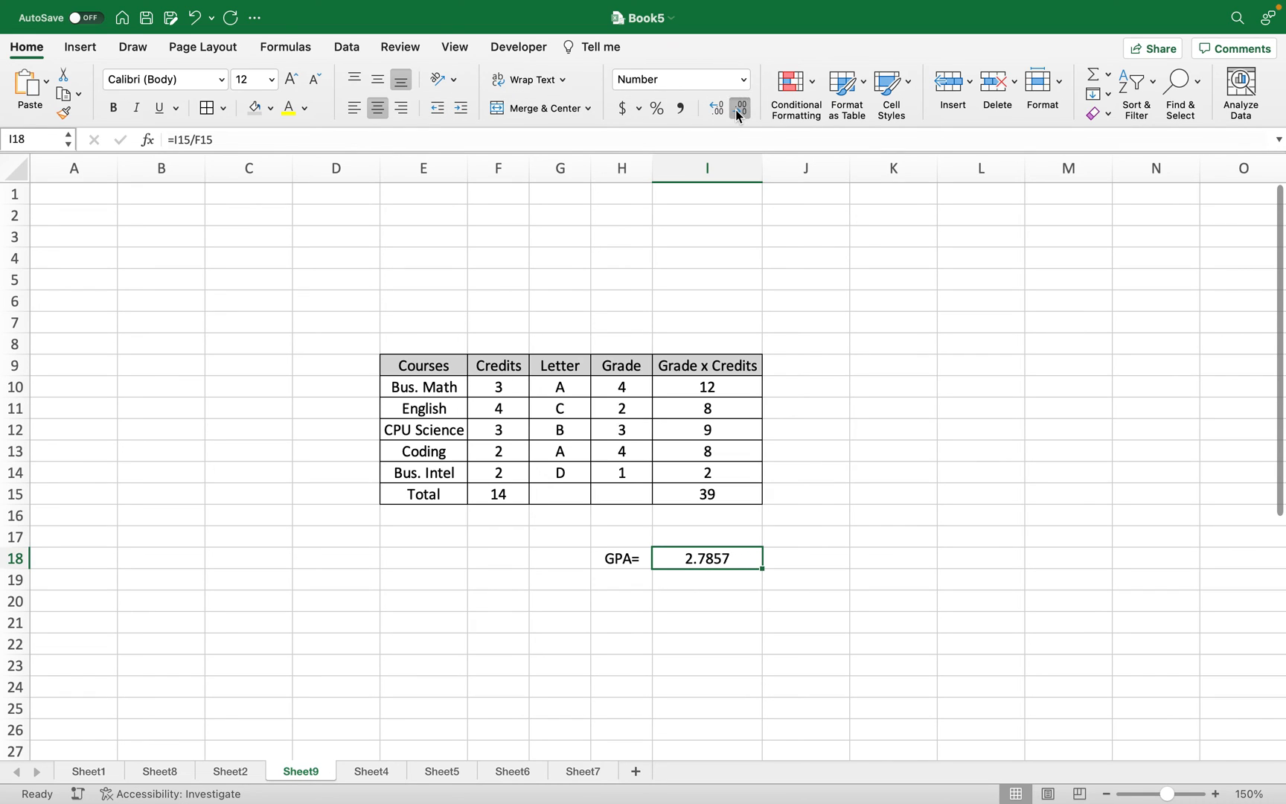
{"action": "left_click", "coordinate": [736, 110]}
{"action": "left_click", "coordinate": [736, 109]}
{"action": "left_click", "coordinate": [819, 481]}
Step: Apply borders to the GPA label and value cells H18:I18
{"action": "left_click", "coordinate": [701, 549]}
{"action": "left_click", "coordinate": [649, 559]}
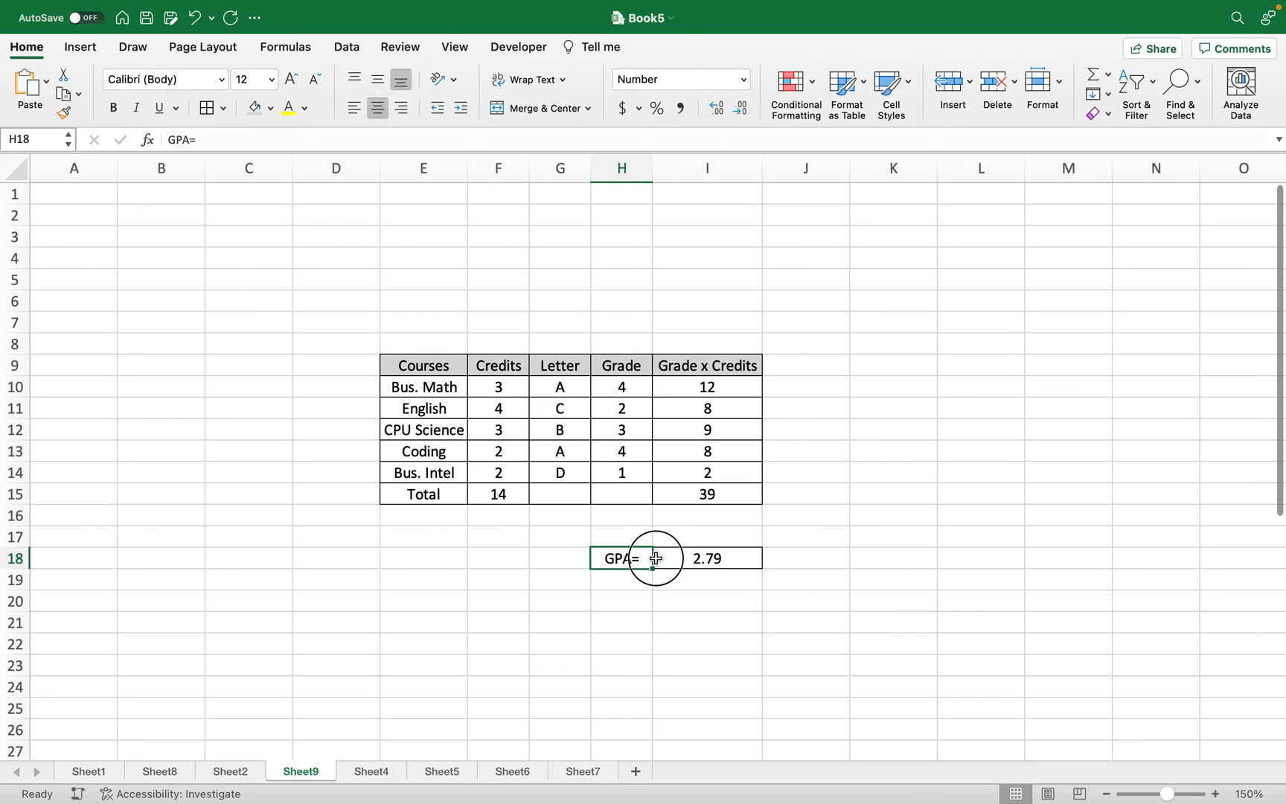
{"action": "left_click_drag", "start_coordinate": [655, 559], "coordinate": [658, 559]}
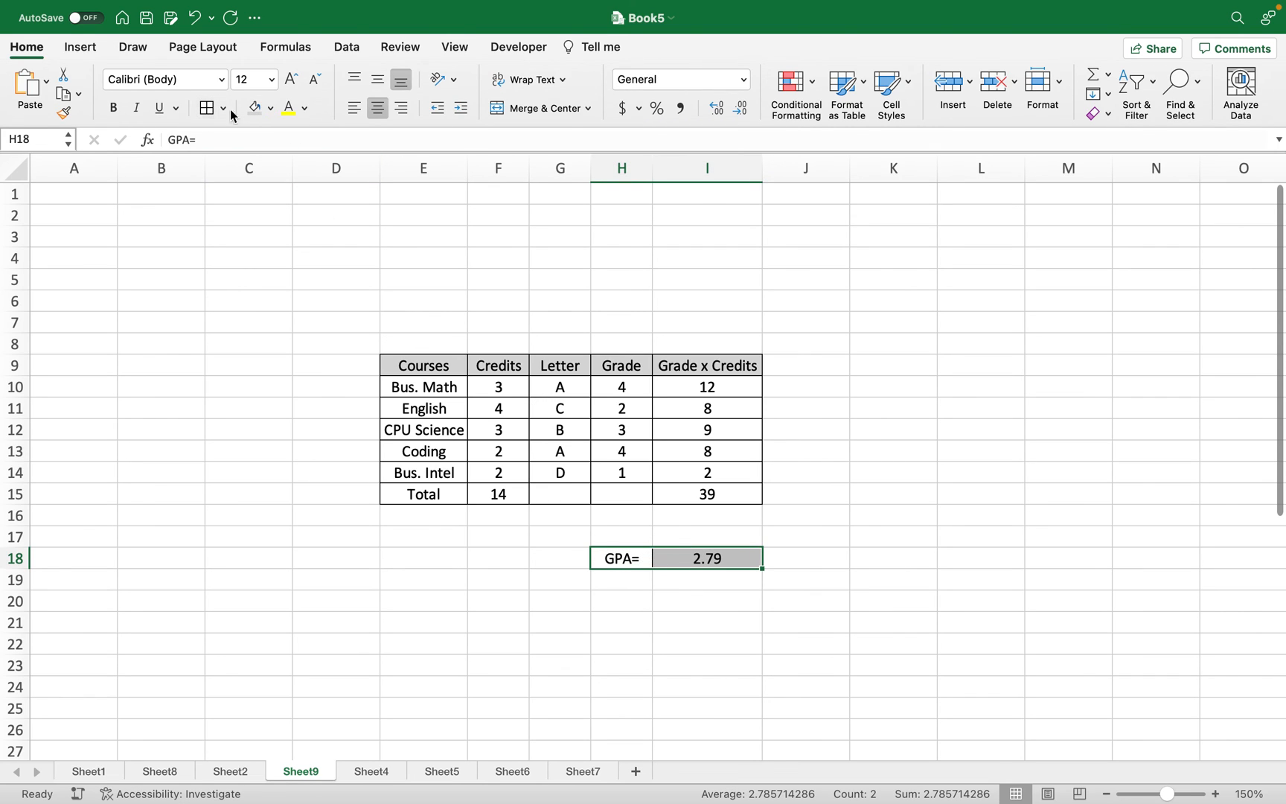
{"action": "left_click", "coordinate": [206, 109]}
{"action": "left_click", "coordinate": [836, 488]}
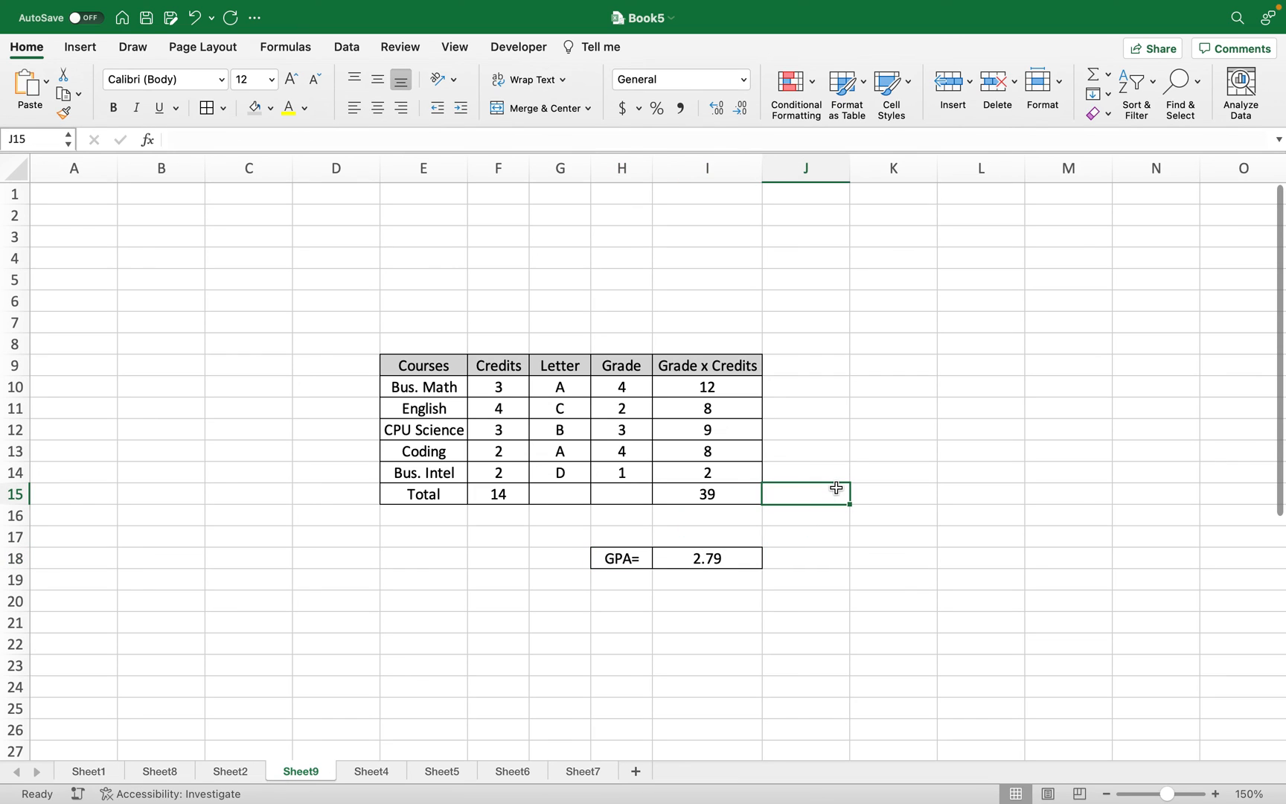
{"action": "key", "text": "Left"}
{"action": "key", "text": "Left"}
{"action": "key", "text": "Right"}
{"action": "key", "text": "Down"}
{"action": "key", "text": "Down"}
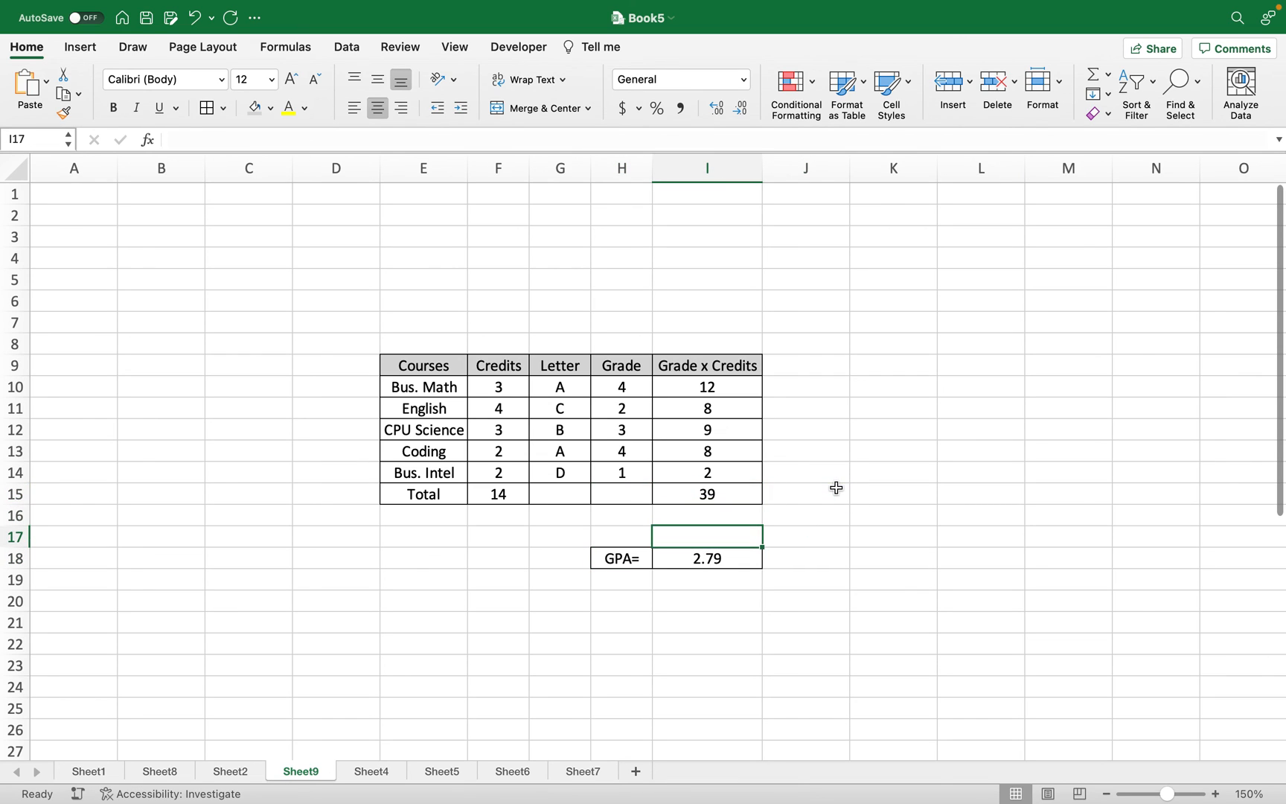
{"action": "key", "text": "Up"}
{"action": "key", "text": "Up"}
{"action": "key", "text": "Up"}
{"action": "key", "text": "Left"}
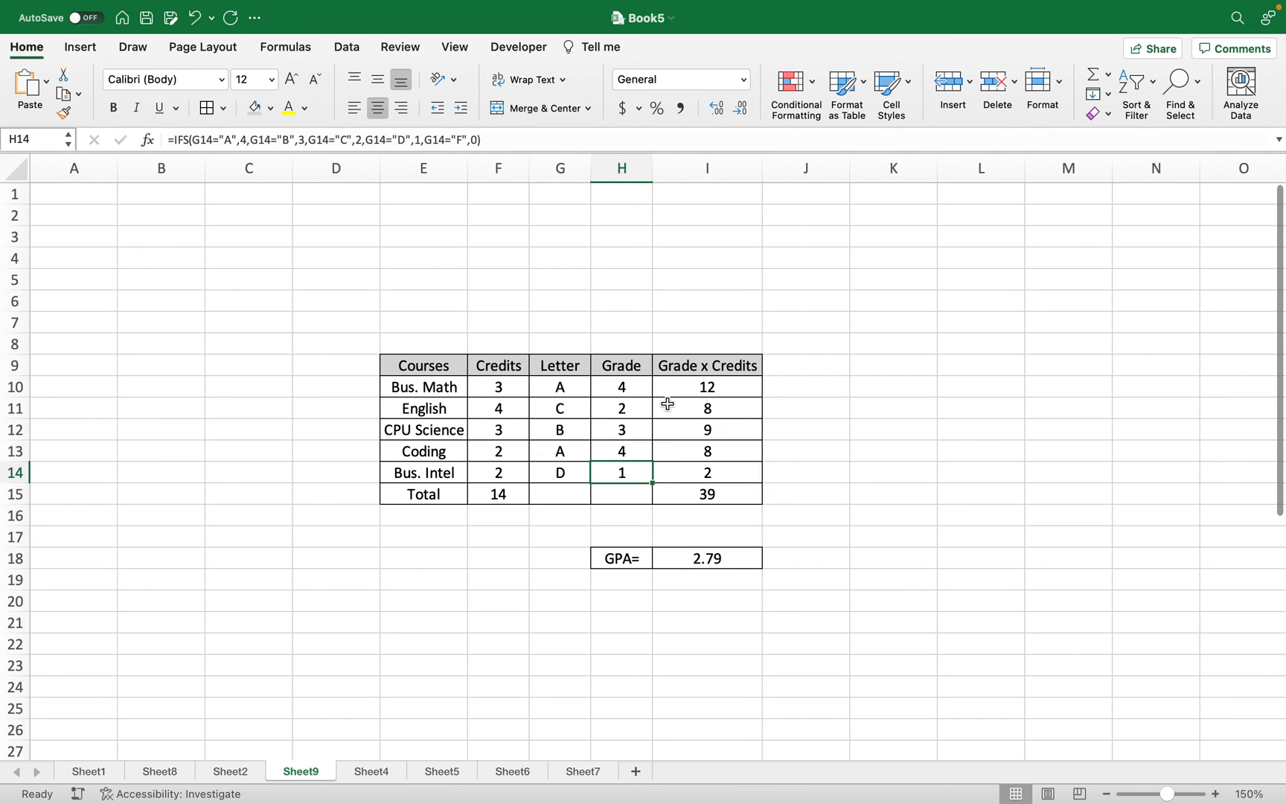
Step: Change the letter grades of Bus. Math and CPU Science to C to test the GPA calculation
{"action": "left_click", "coordinate": [572, 383]}
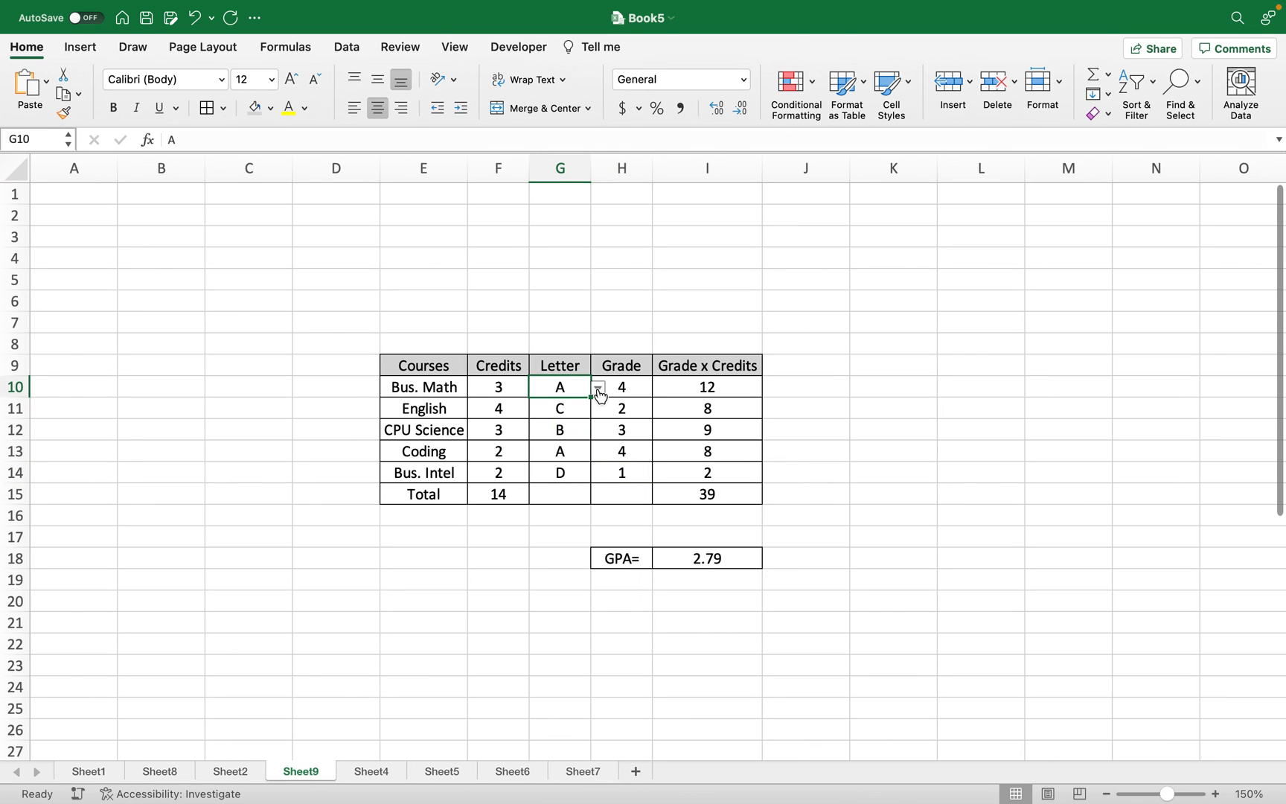
{"action": "left_click", "coordinate": [599, 387]}
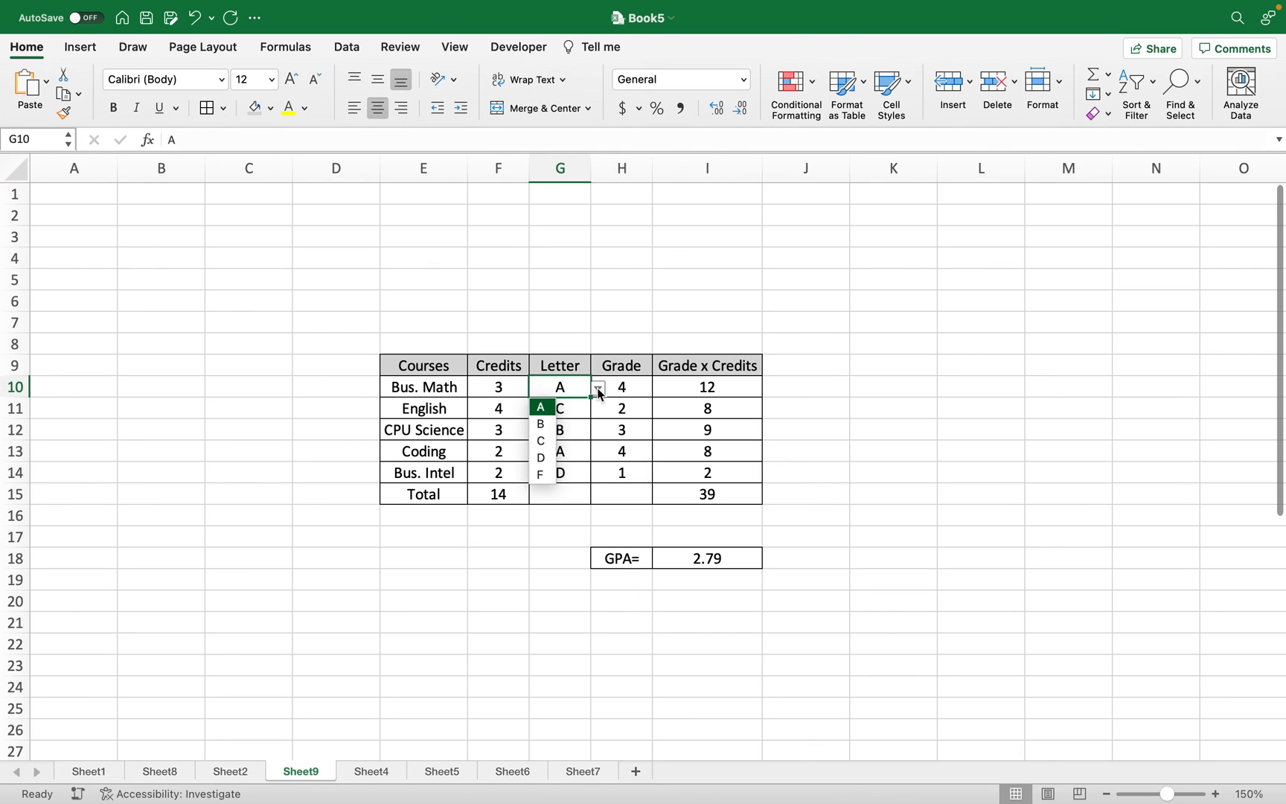
{"action": "left_click", "coordinate": [552, 444]}
{"action": "left_click", "coordinate": [597, 431]}
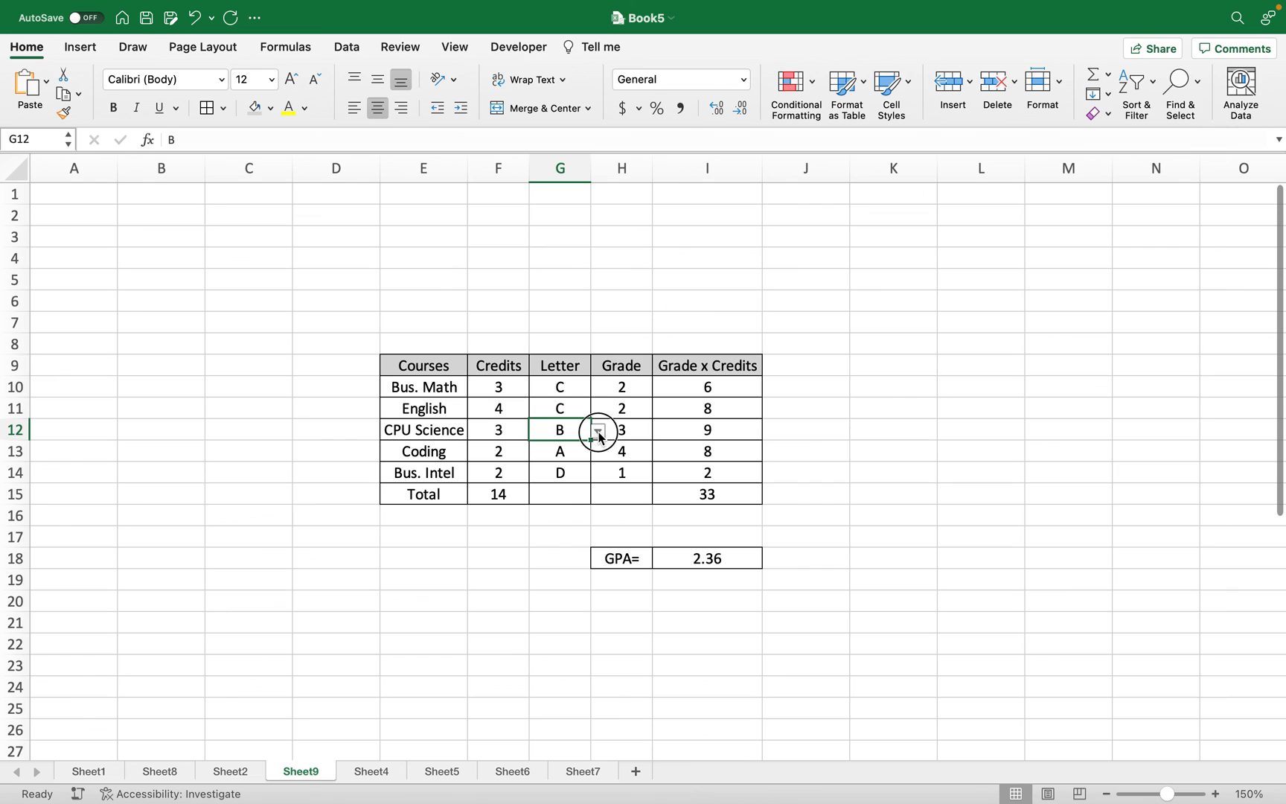
{"action": "left_click", "coordinate": [542, 487]}
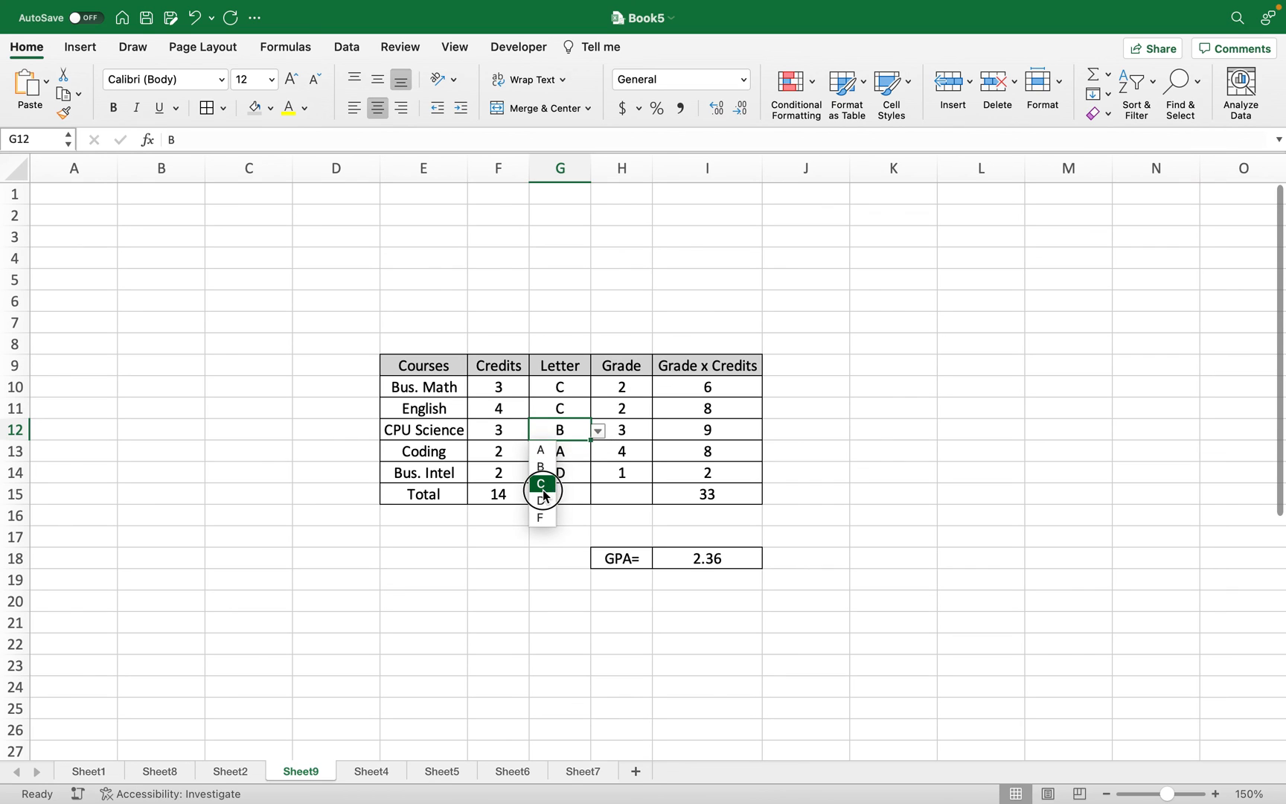
{"action": "left_click", "coordinate": [557, 450]}
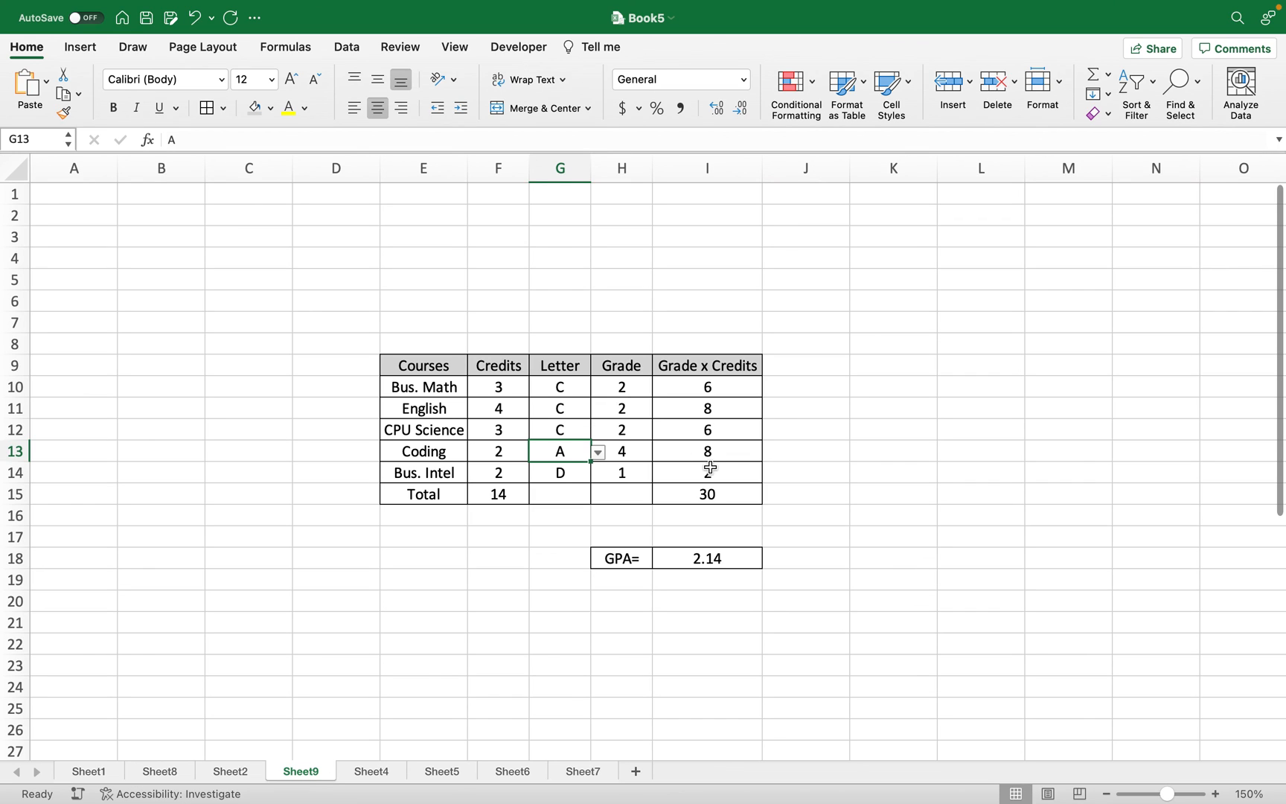
{"action": "left_click", "coordinate": [832, 493]}
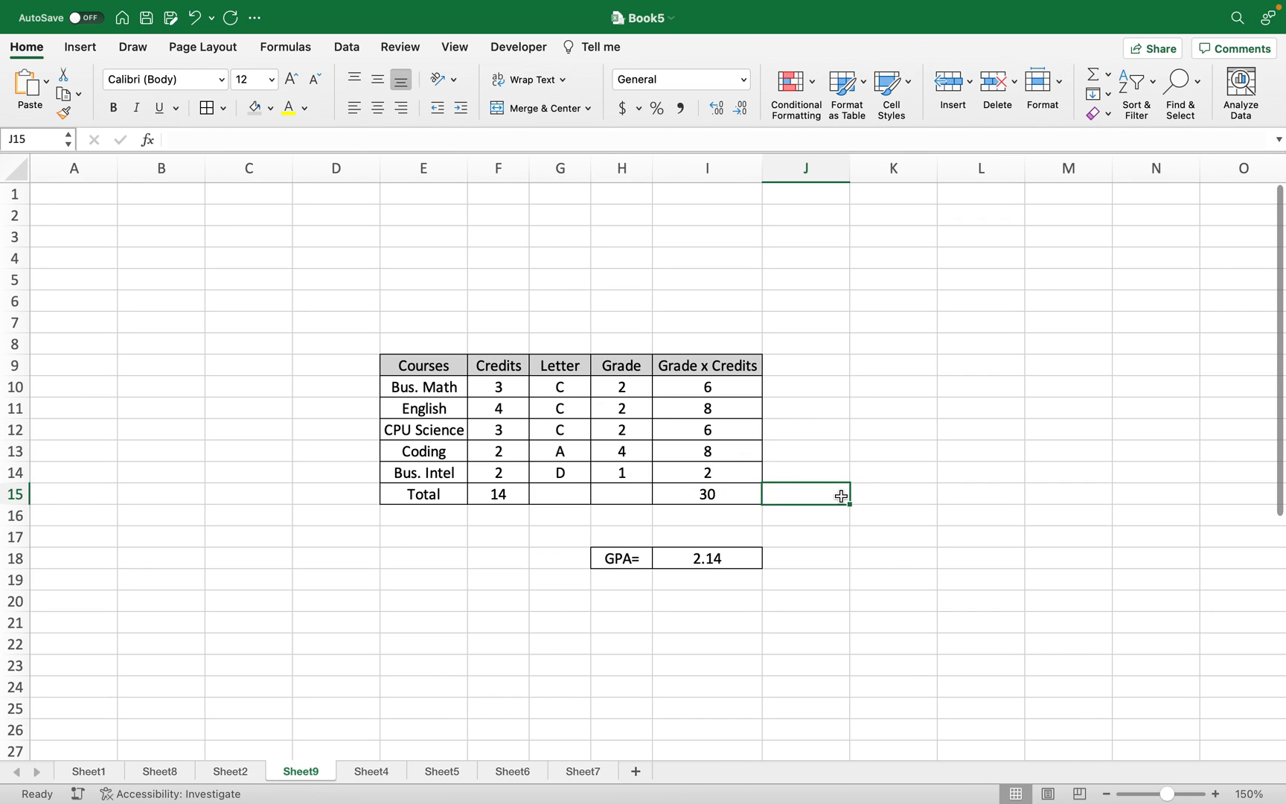
{"action": "left_click", "coordinate": [703, 581]}
{"action": "left_click", "coordinate": [701, 632]}
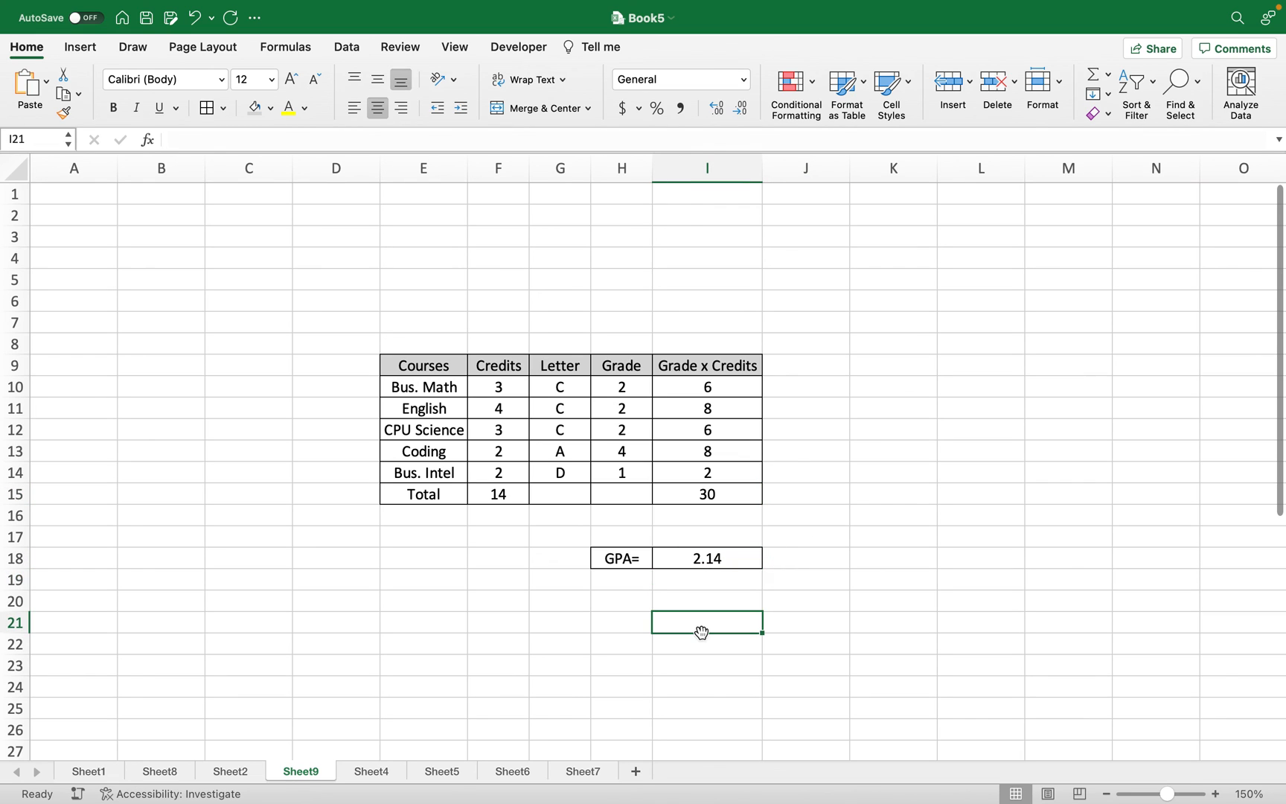